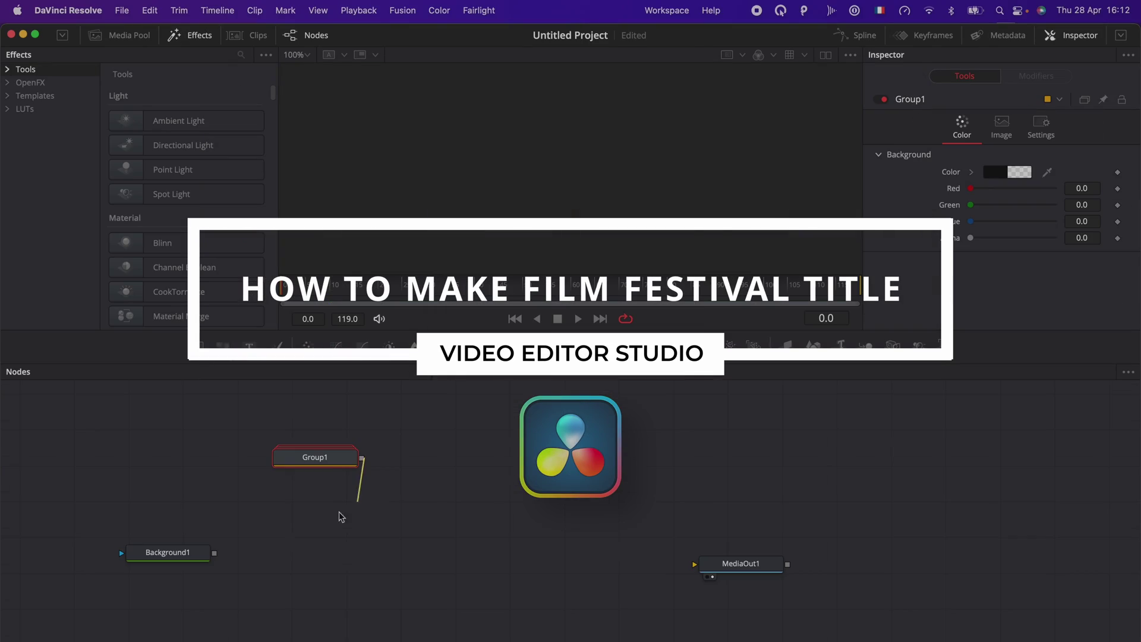
Browse the svgsilh laurel results and download the round wreath as an SVG file.
drag(342, 517, 215, 553)
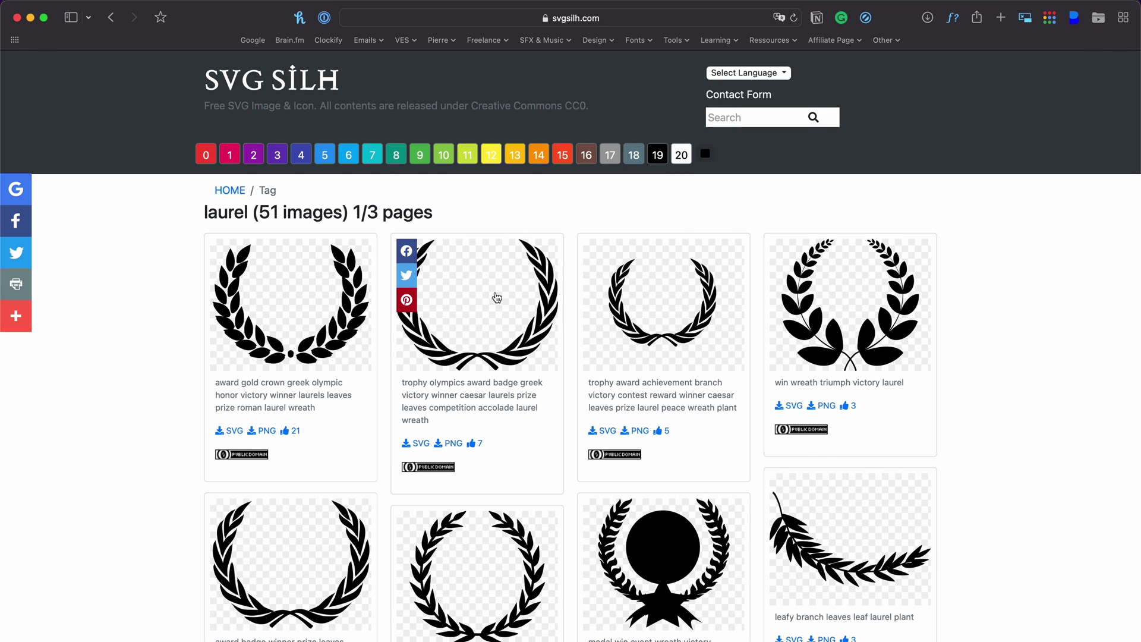
scroll(497, 297, down, 4)
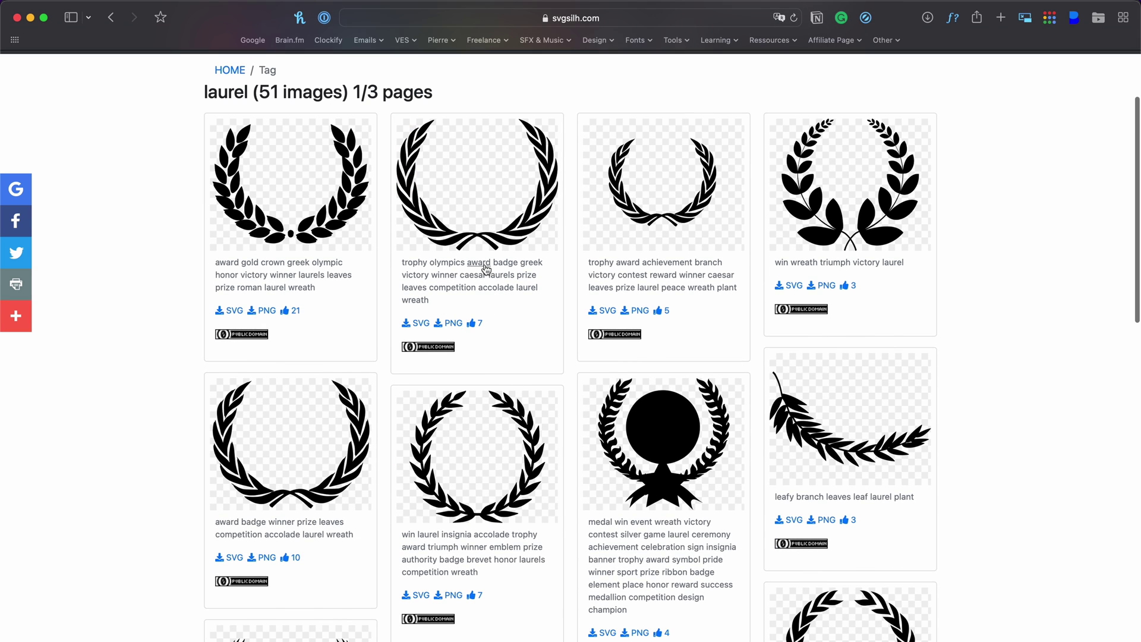
scroll(486, 269, down, 3)
mouse_move(455, 355)
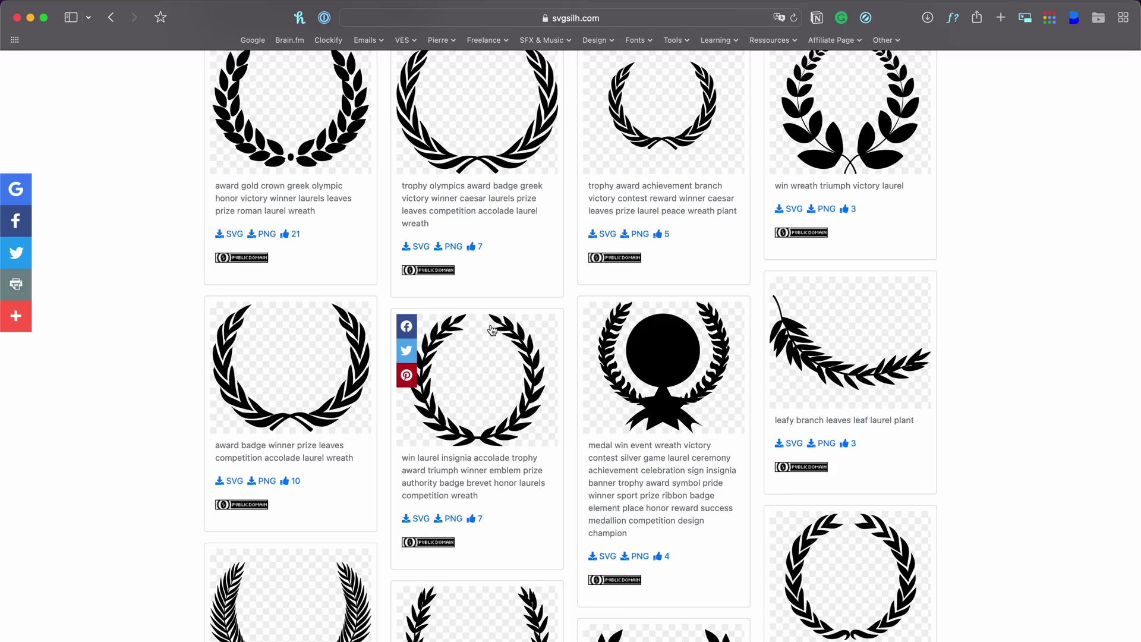
scroll(492, 330, down, 10)
scroll(551, 316, up, 2)
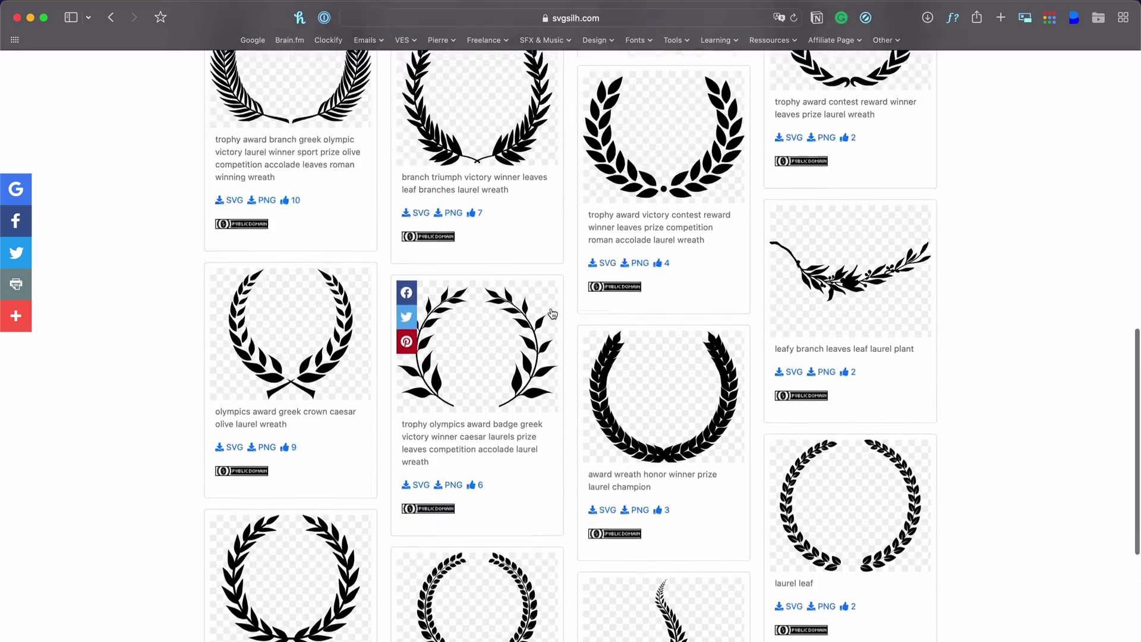
scroll(550, 316, down, 5)
scroll(552, 315, up, 12)
scroll(553, 314, up, 6)
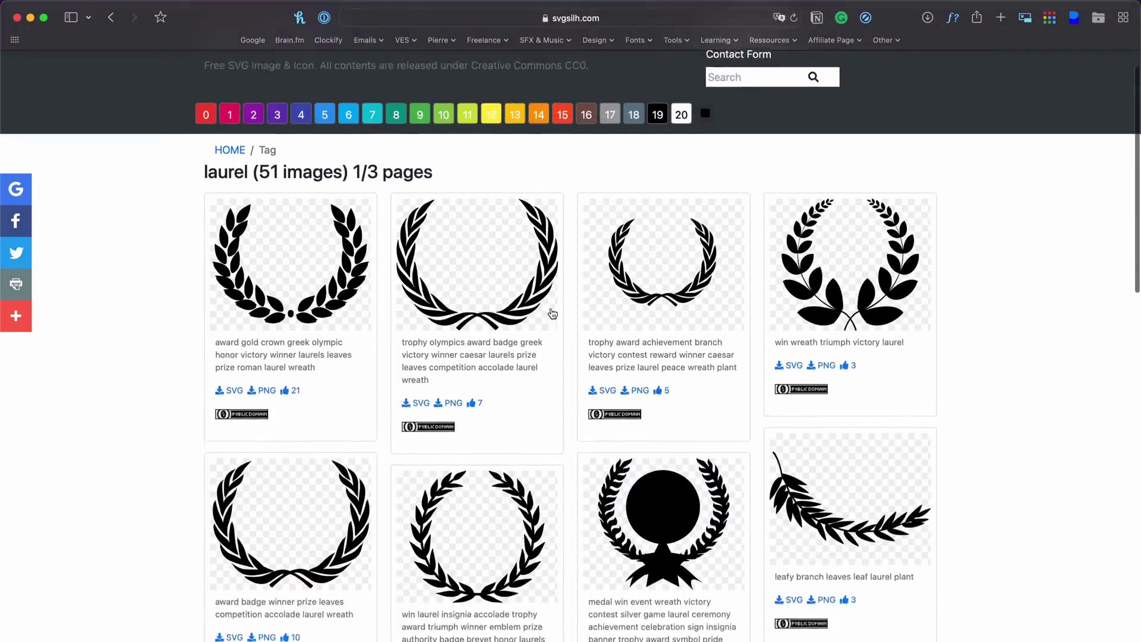
scroll(552, 314, down, 5)
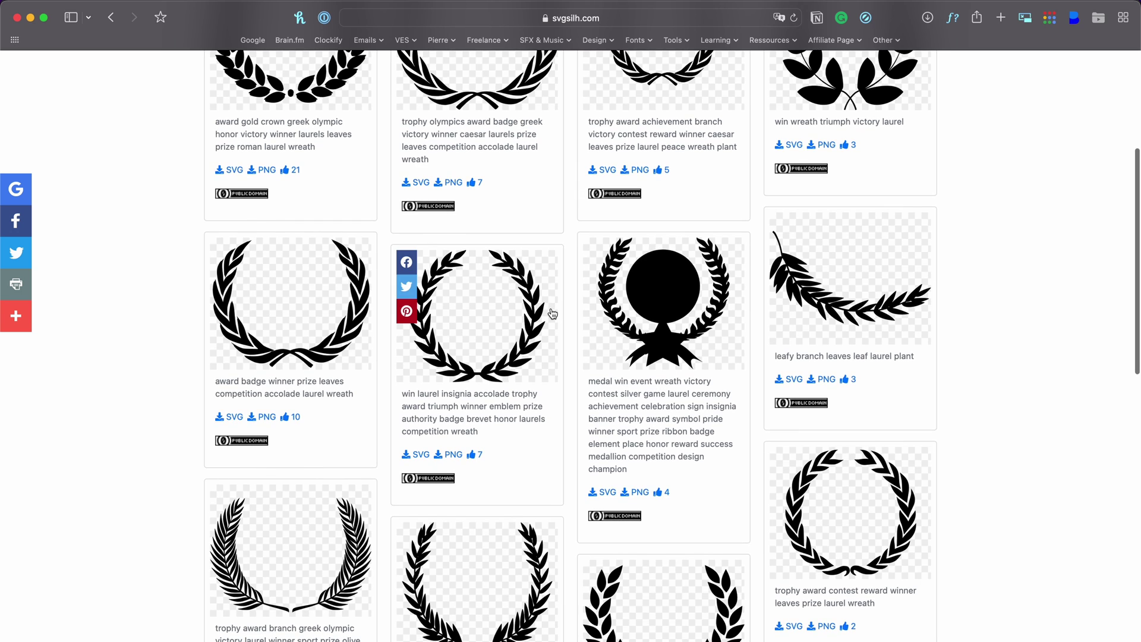
scroll(552, 314, up, 6)
scroll(592, 338, down, 3)
scroll(592, 339, down, 8)
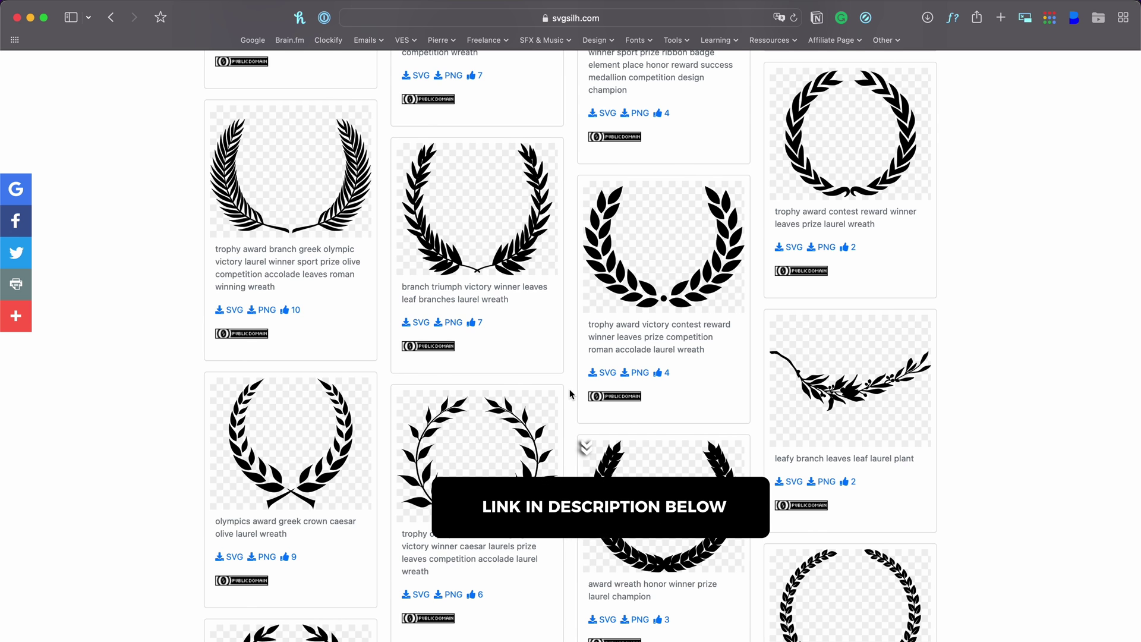
scroll(569, 394, up, 3)
scroll(570, 394, up, 2)
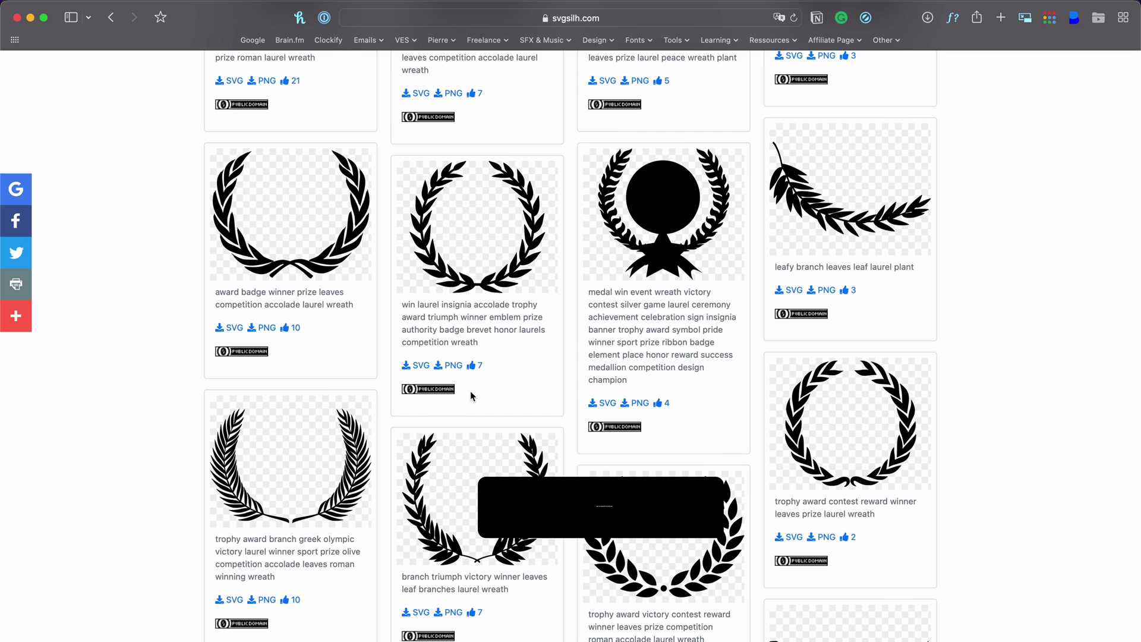
click(422, 366)
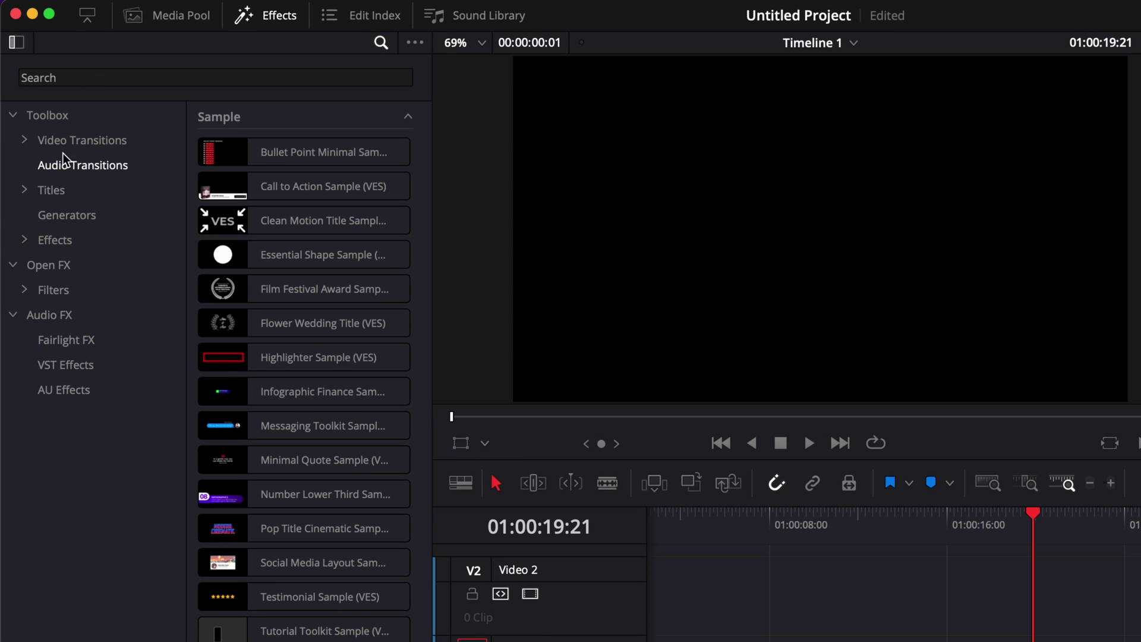
Place a Fusion Composition from the Effects toolbox on Video 1 and open it in Fusion.
click(55, 241)
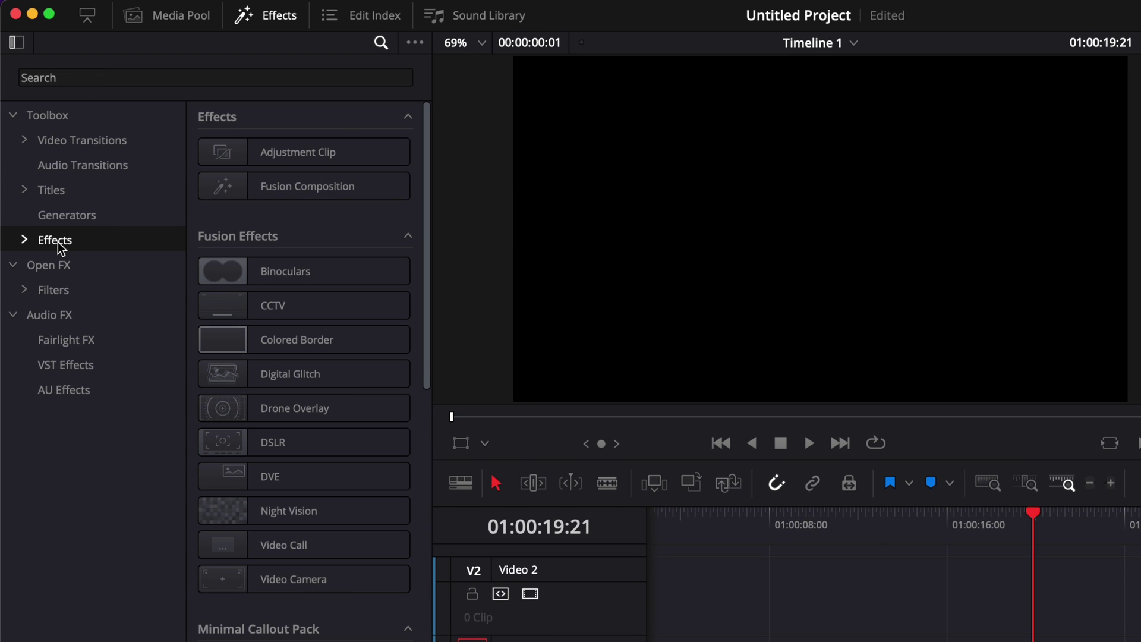
drag(273, 188, 729, 640)
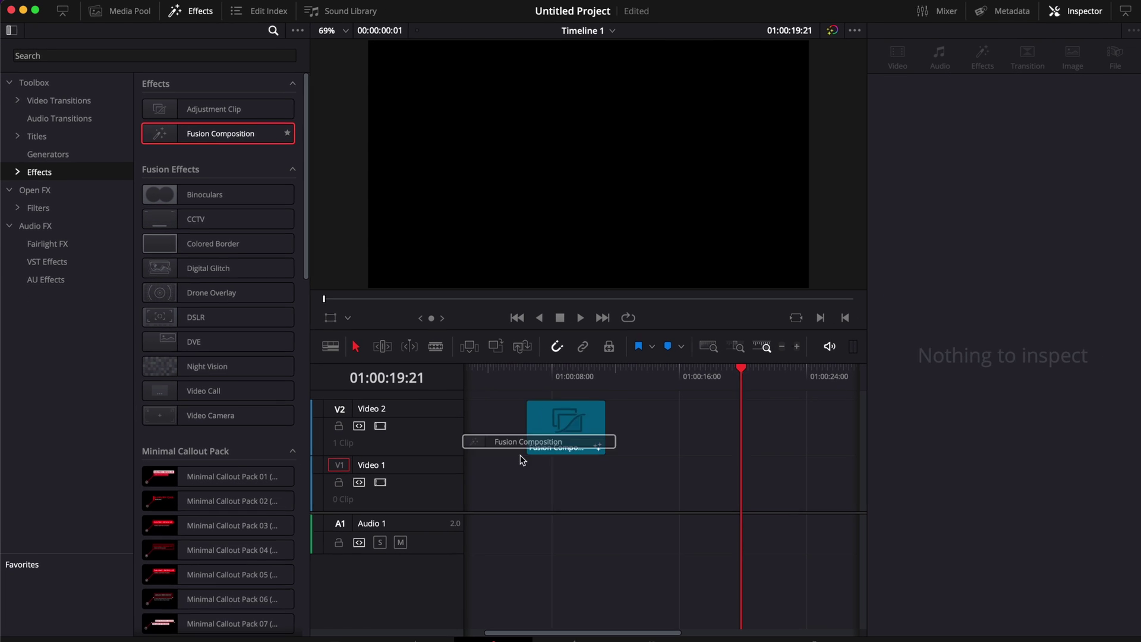
drag(522, 460, 502, 481)
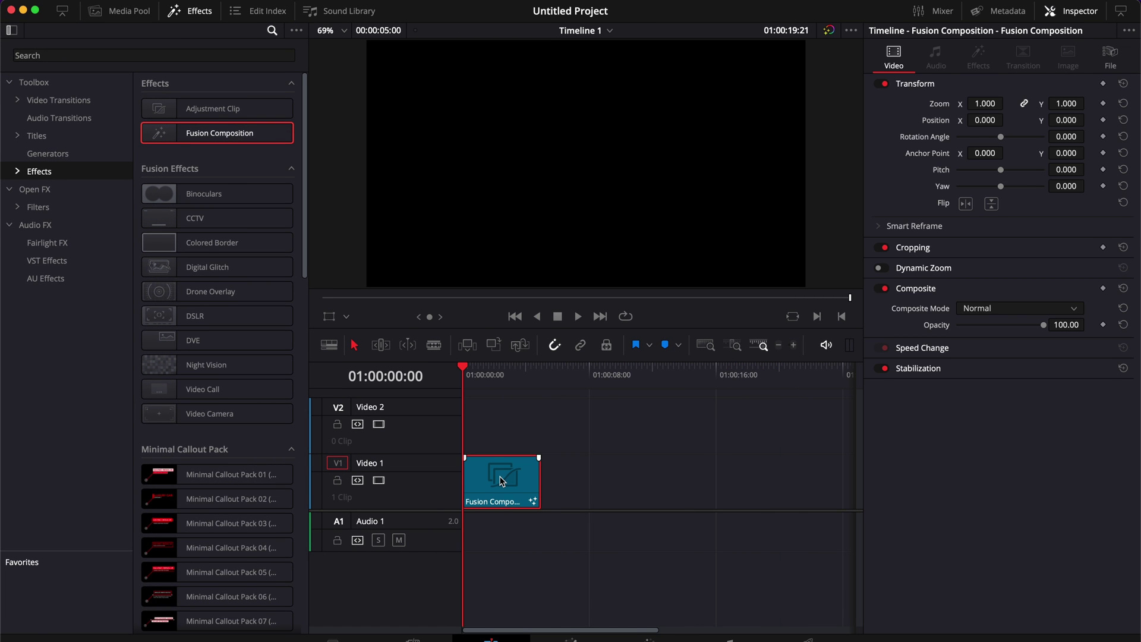
click(573, 640)
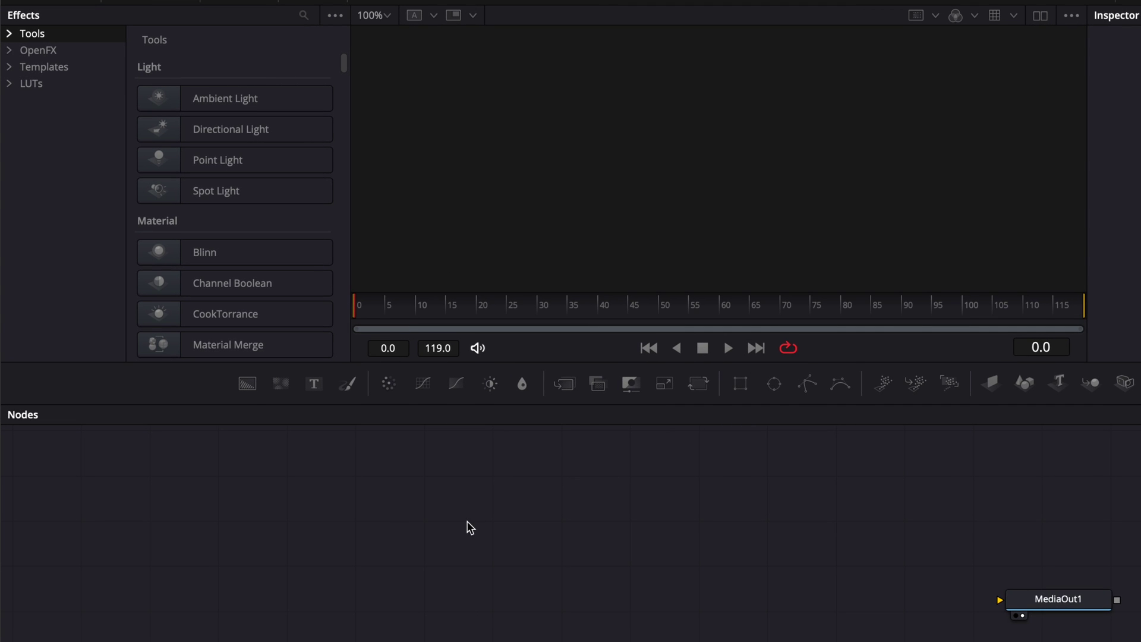
Add a Background node with Alpha 0, then import 297040.svg at the default image size.
drag(247, 388, 398, 558)
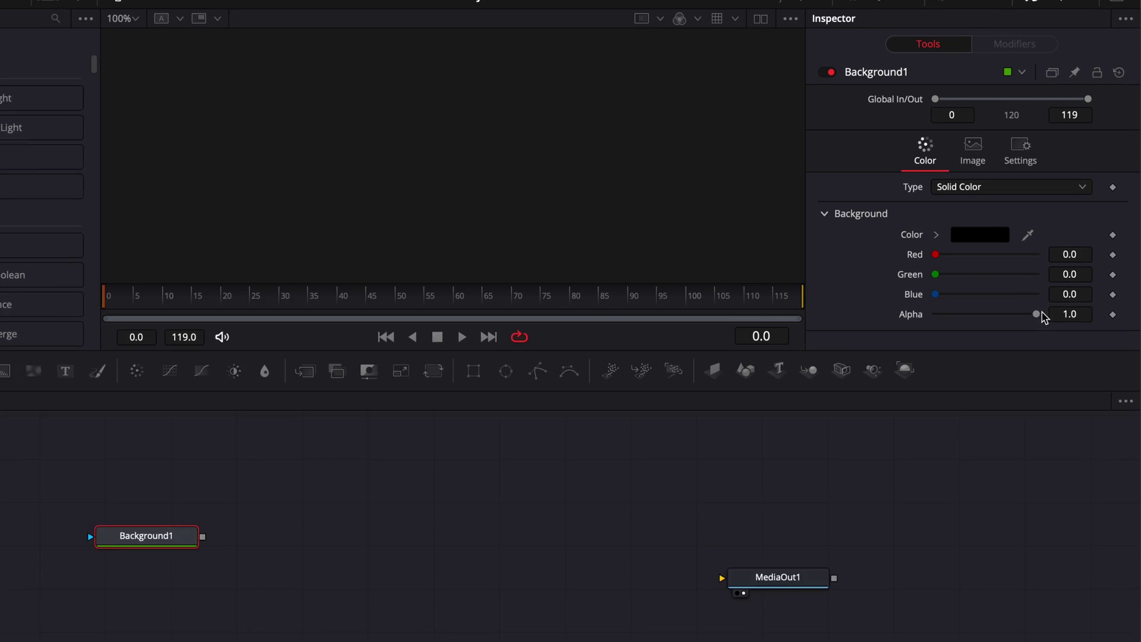
drag(1038, 316, 858, 316)
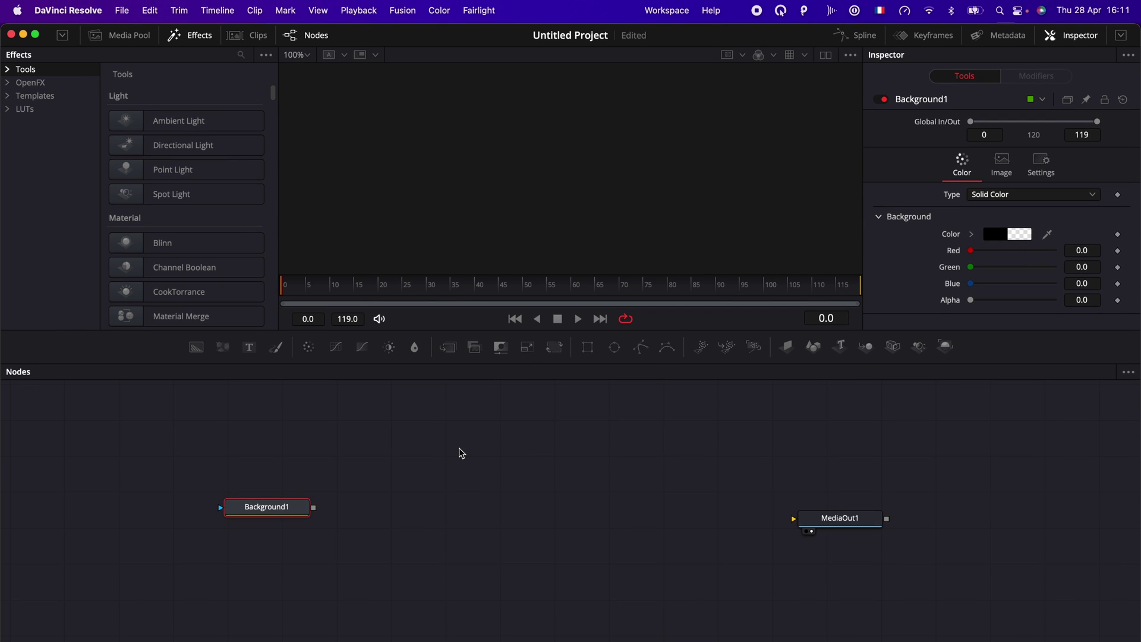
click(404, 12)
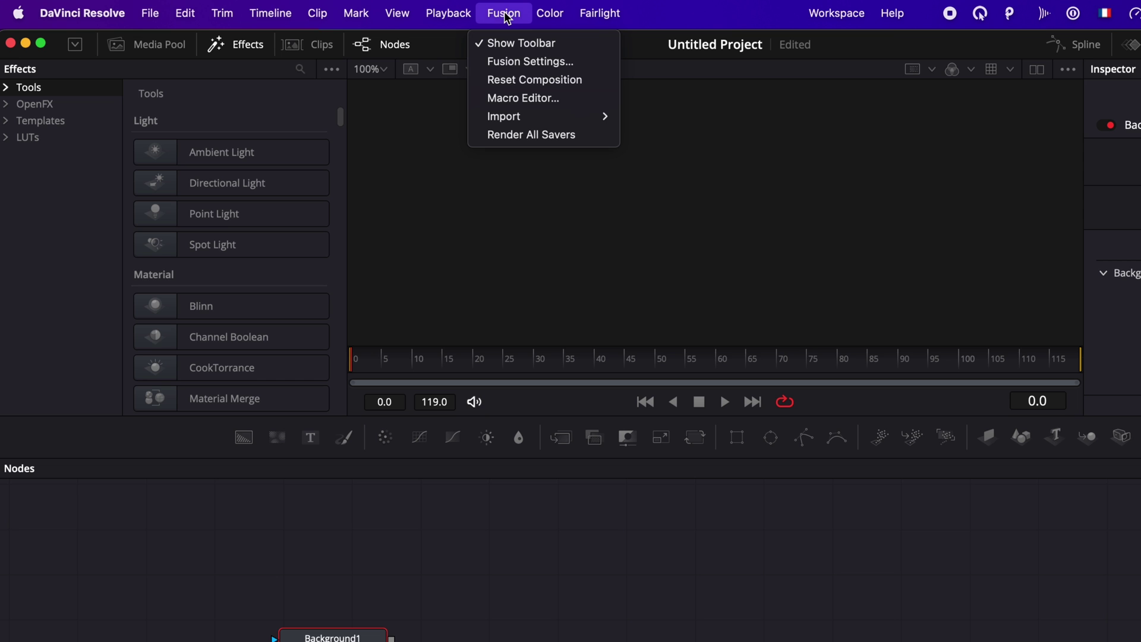
mouse_move(534, 123)
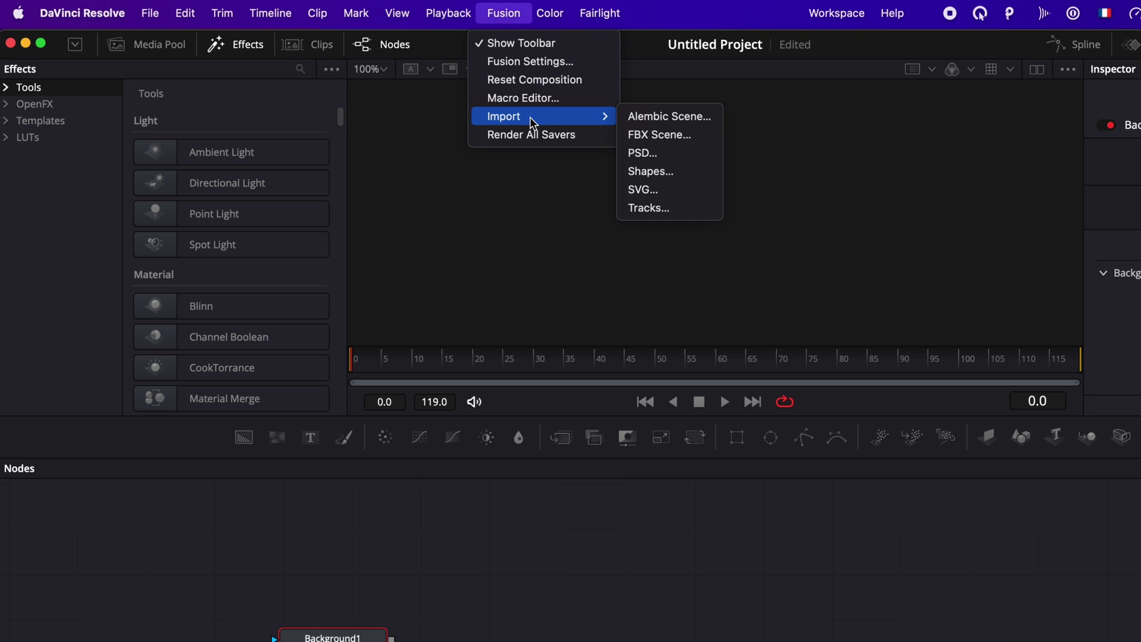
click(659, 189)
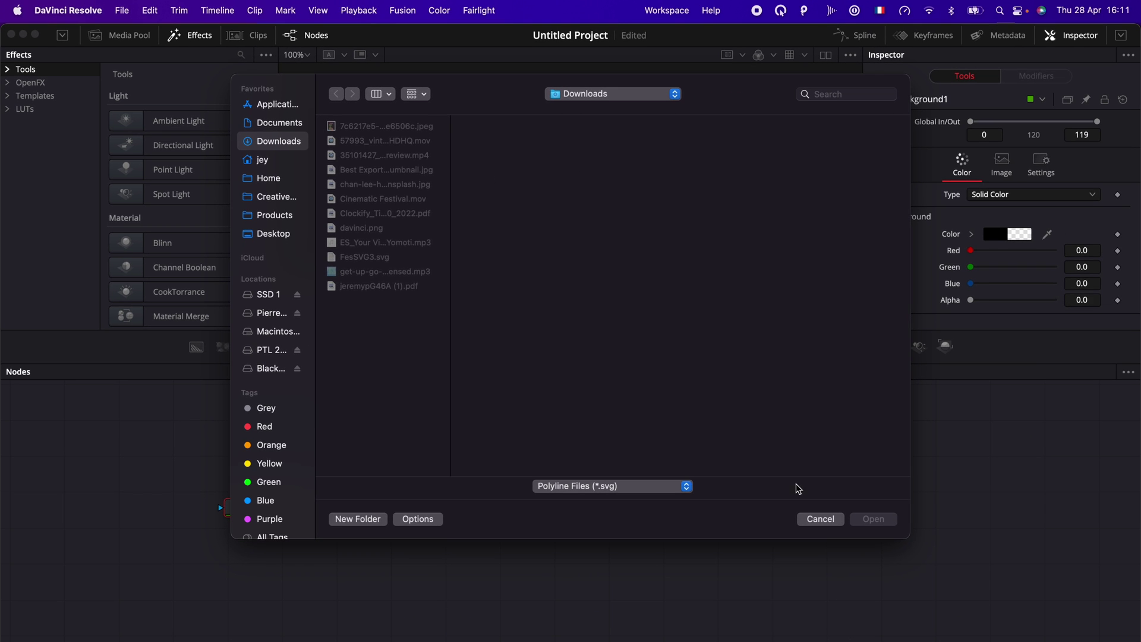
click(945, 629)
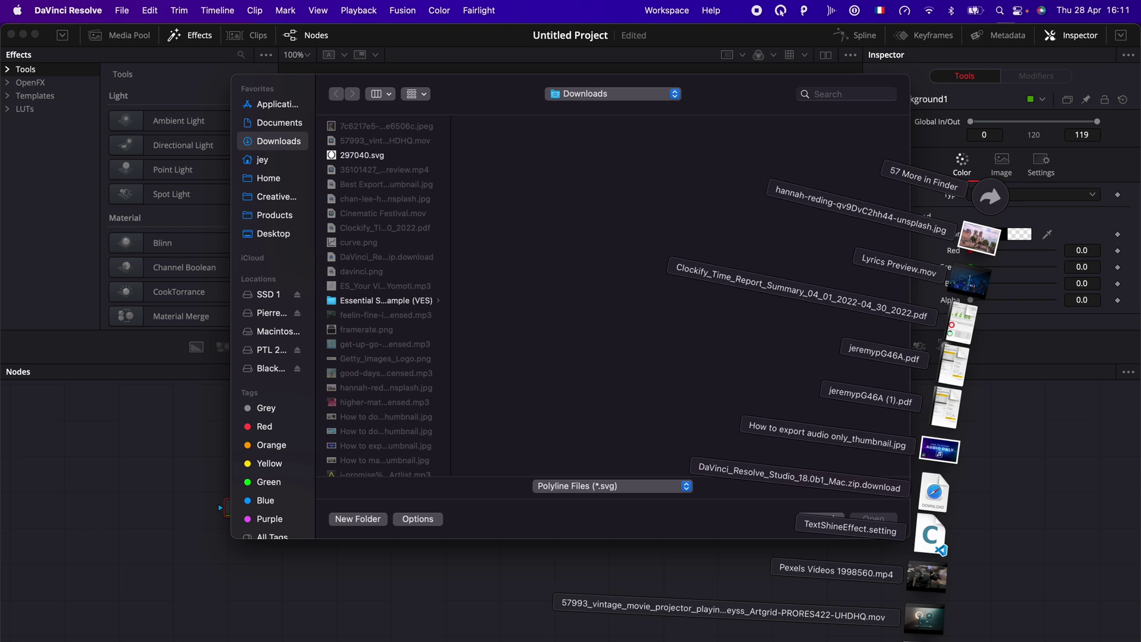
drag(960, 452, 667, 390)
click(874, 519)
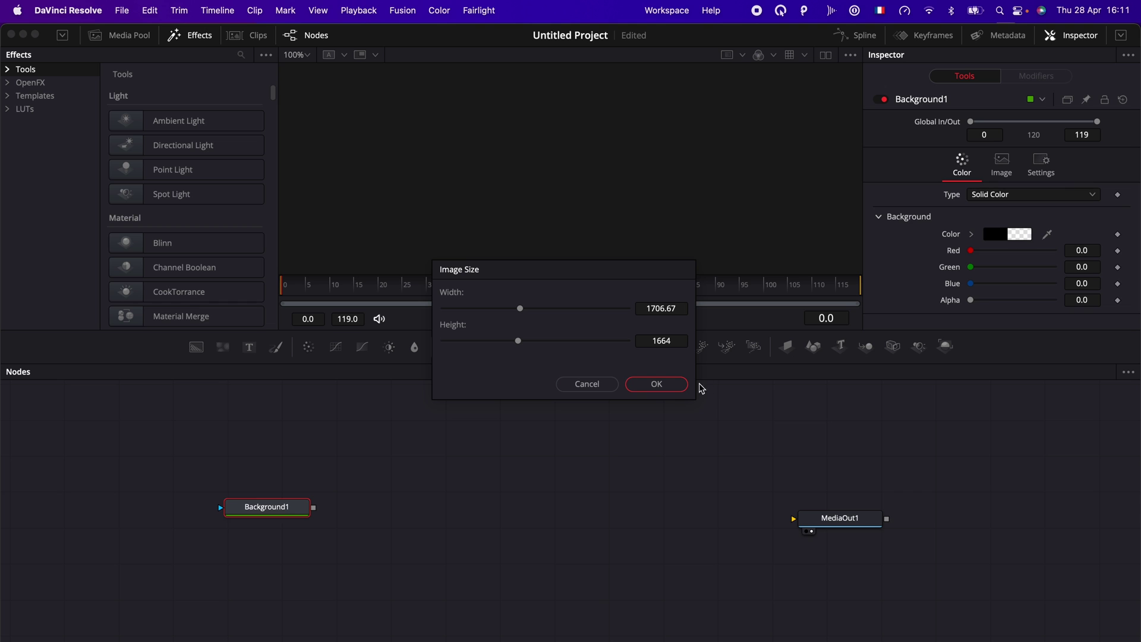
click(672, 390)
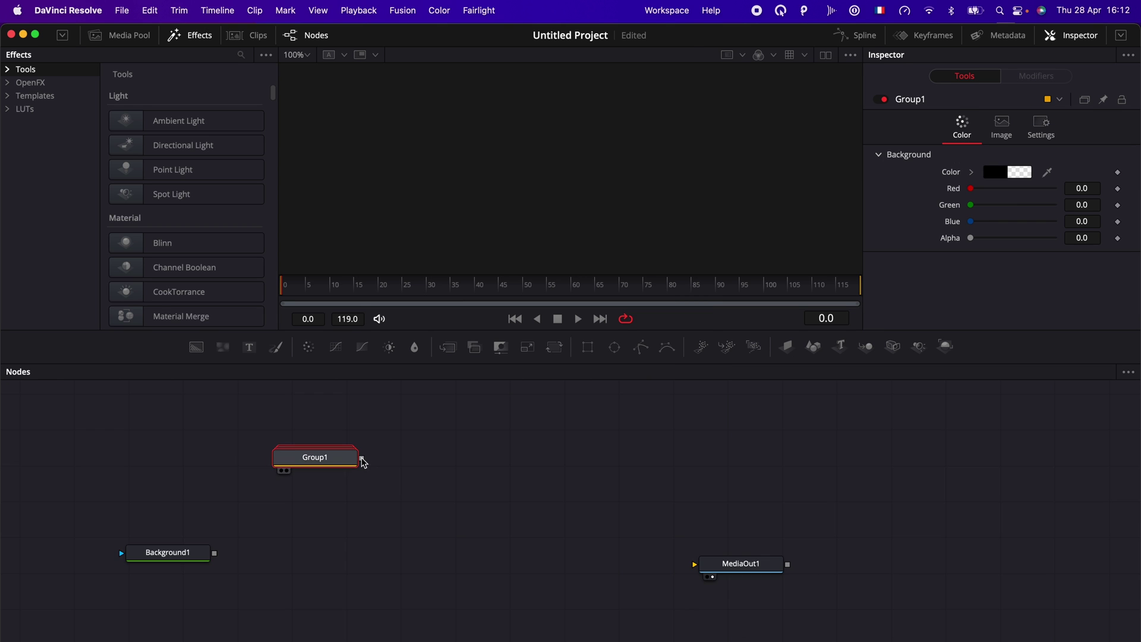
Merge the wreath Group1 over Background1 and show the merge in the viewer.
drag(363, 463, 216, 557)
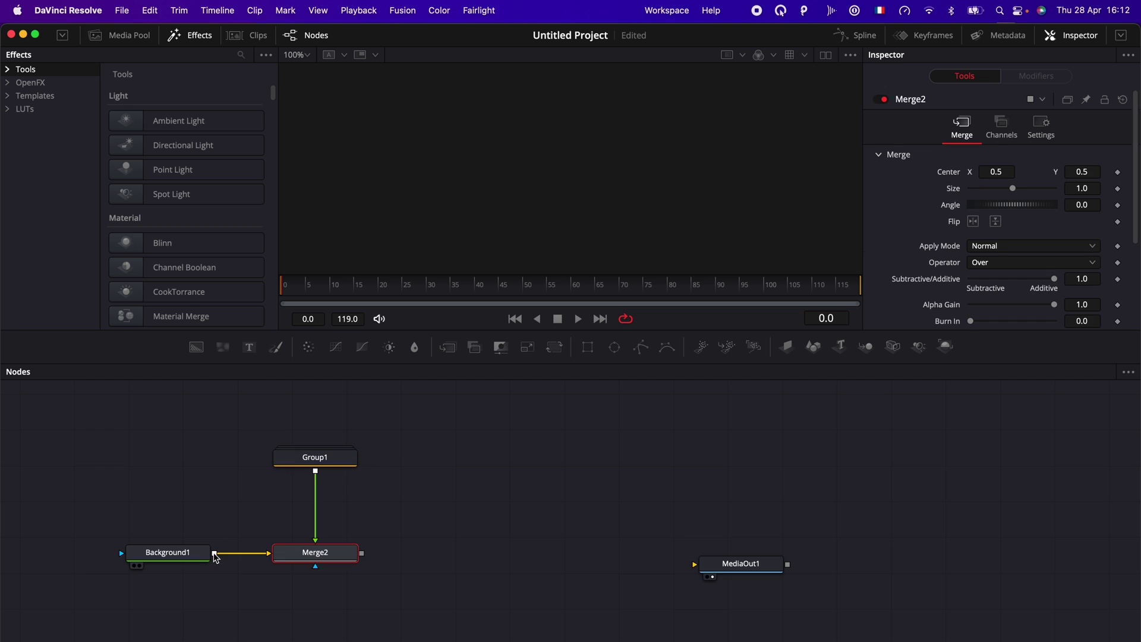
click(286, 567)
click(447, 228)
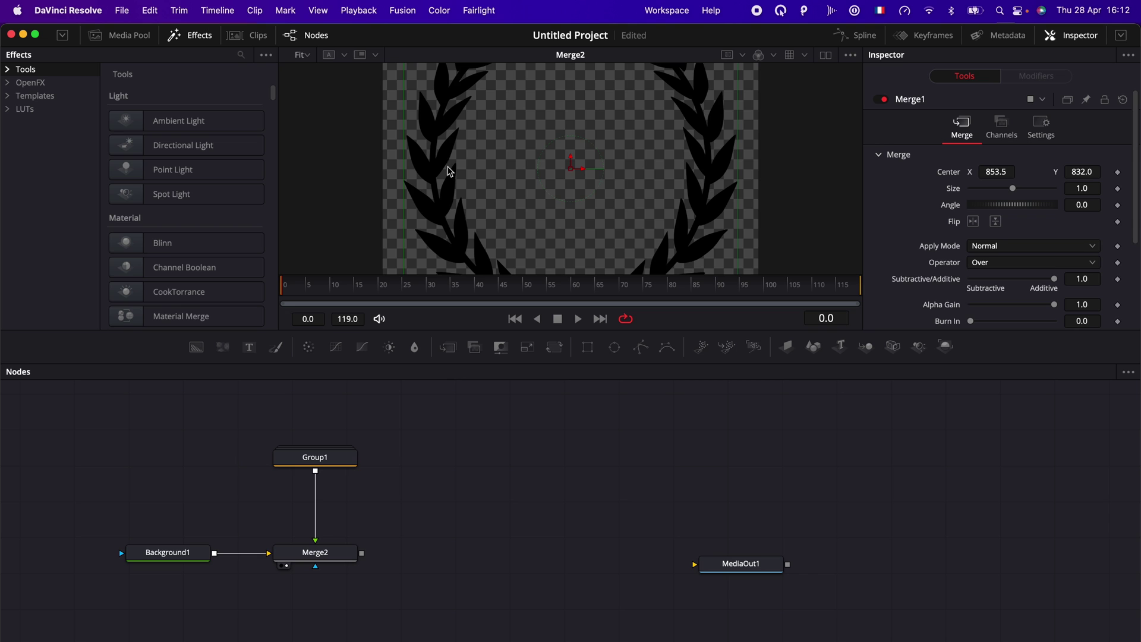
Insert a Transform node after Group1 and scale the wreath down to size 0.42.
click(317, 458)
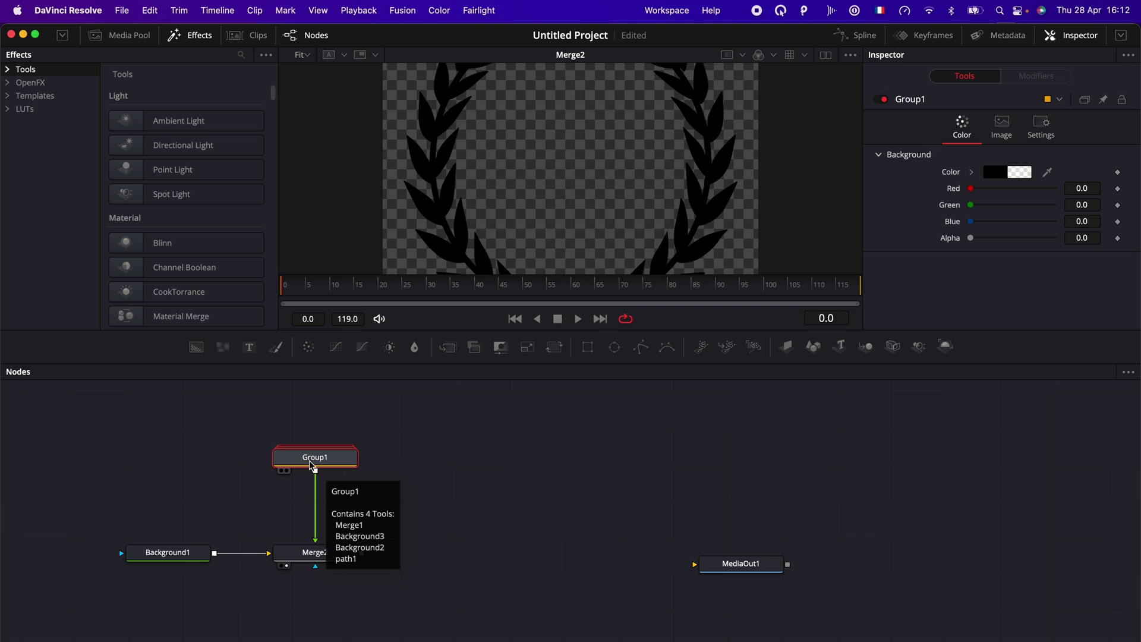
key(shift+space)
text(tra)
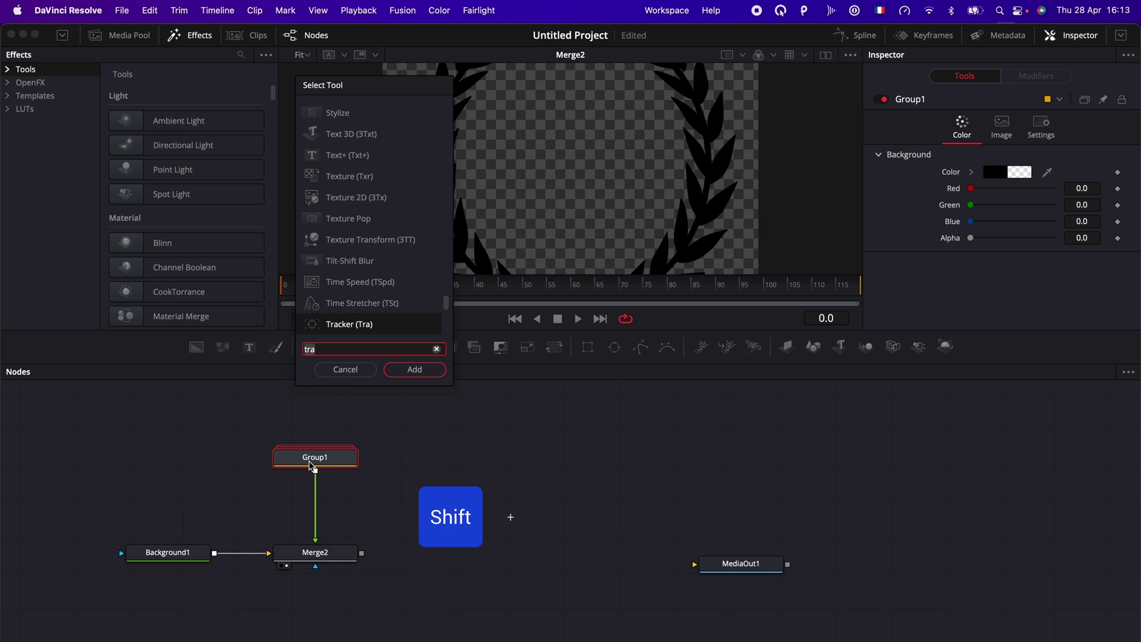
text(n)
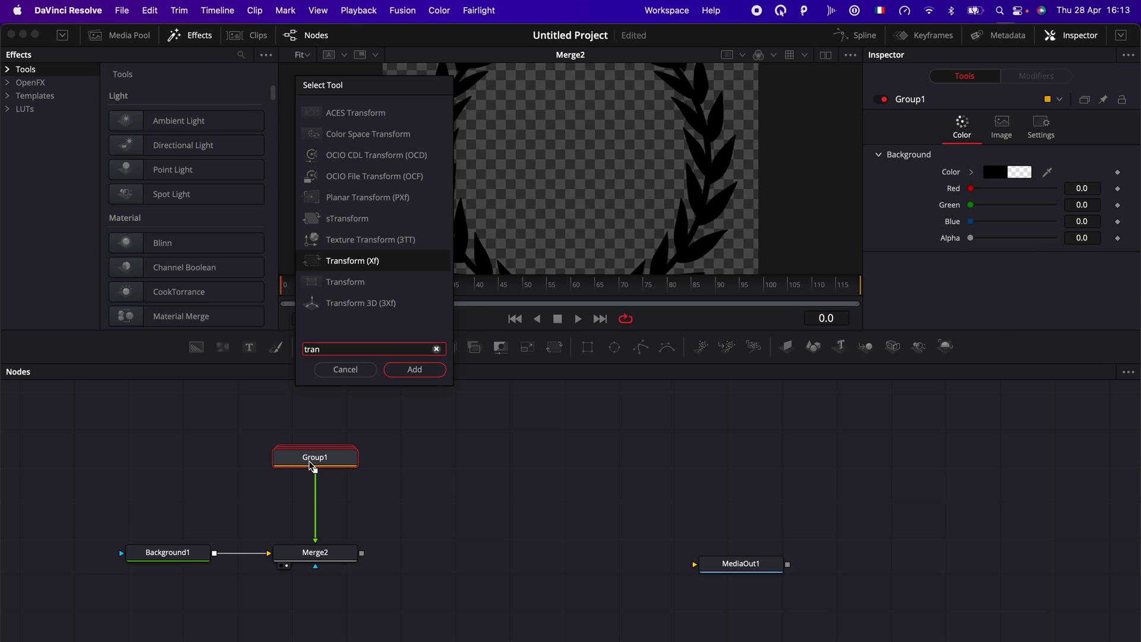
key(Return)
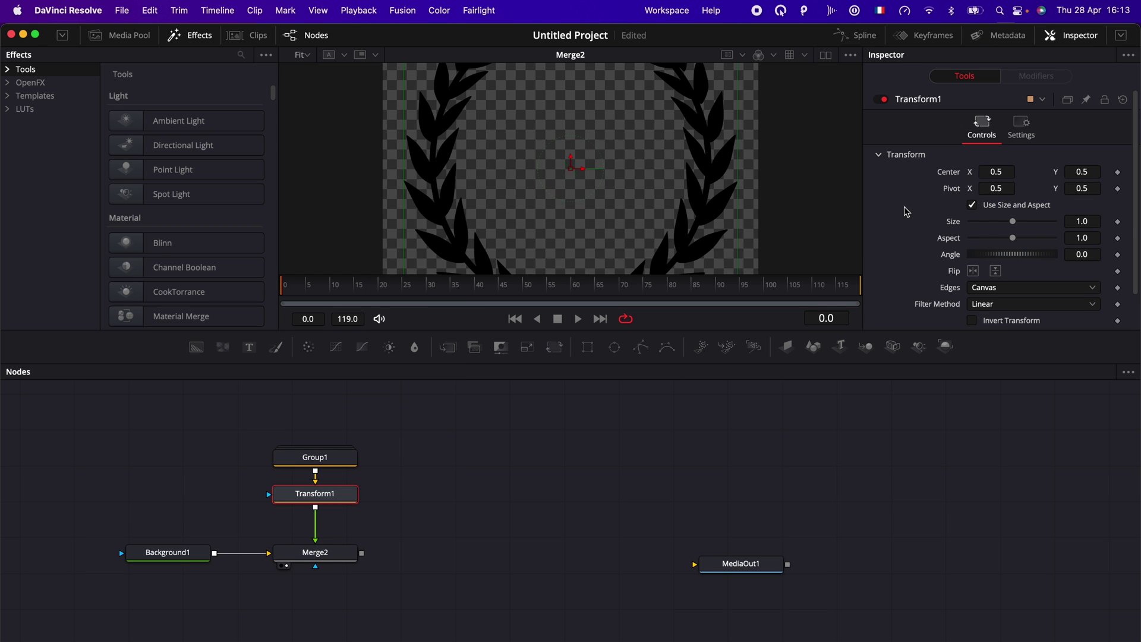
drag(1012, 225, 987, 226)
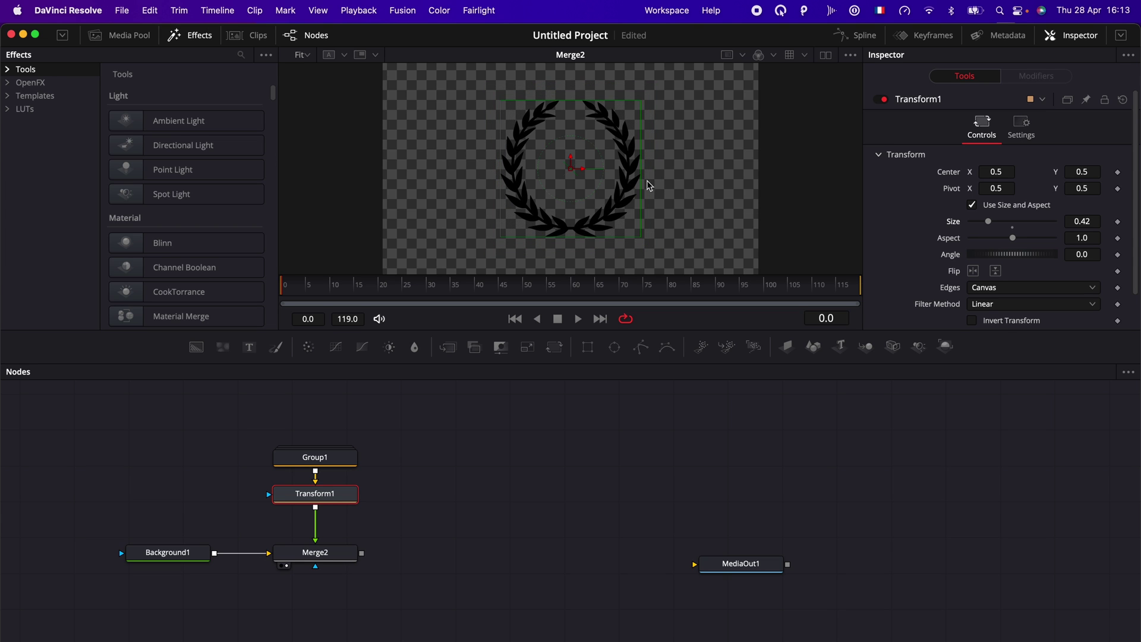
Change Background2 inside Group1 from black to White, then collapse Group1.
click(501, 118)
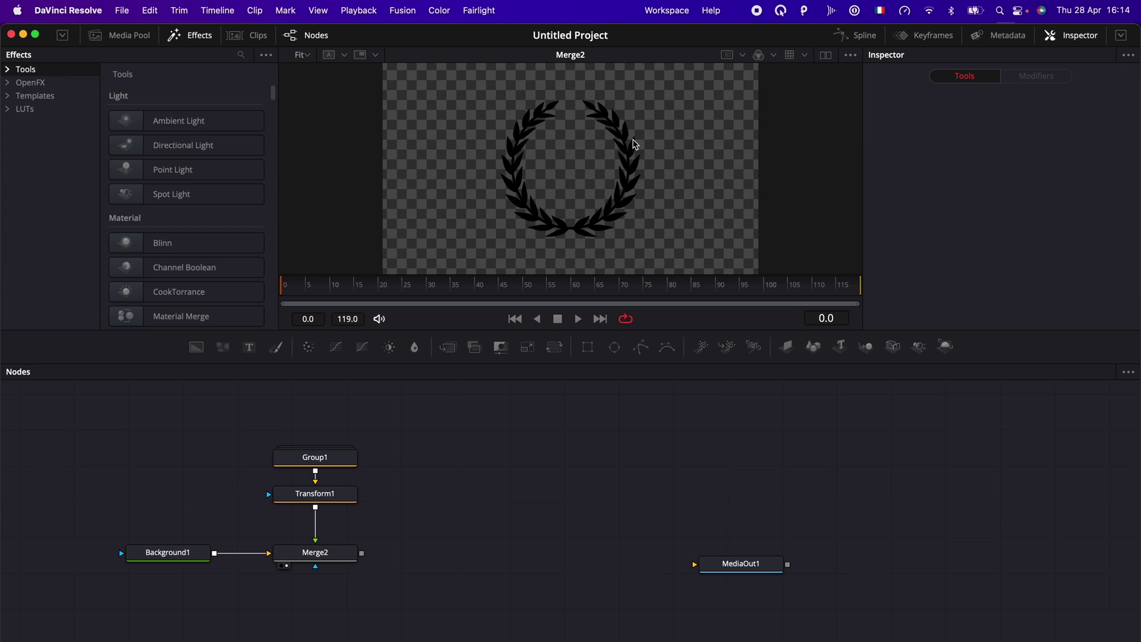
double_click(315, 461)
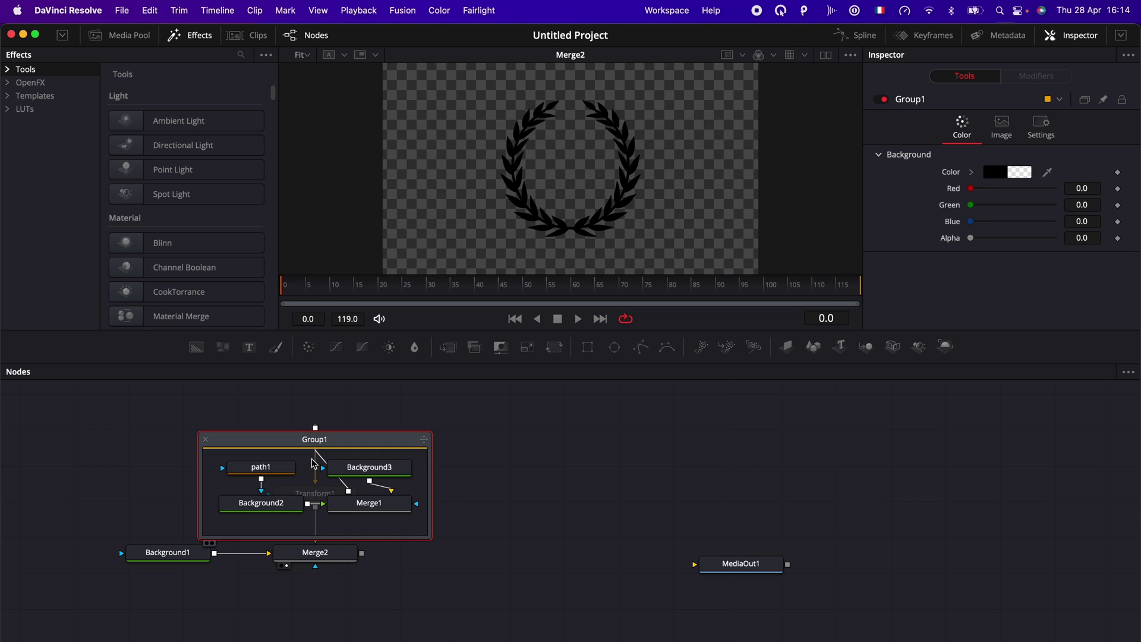
click(260, 504)
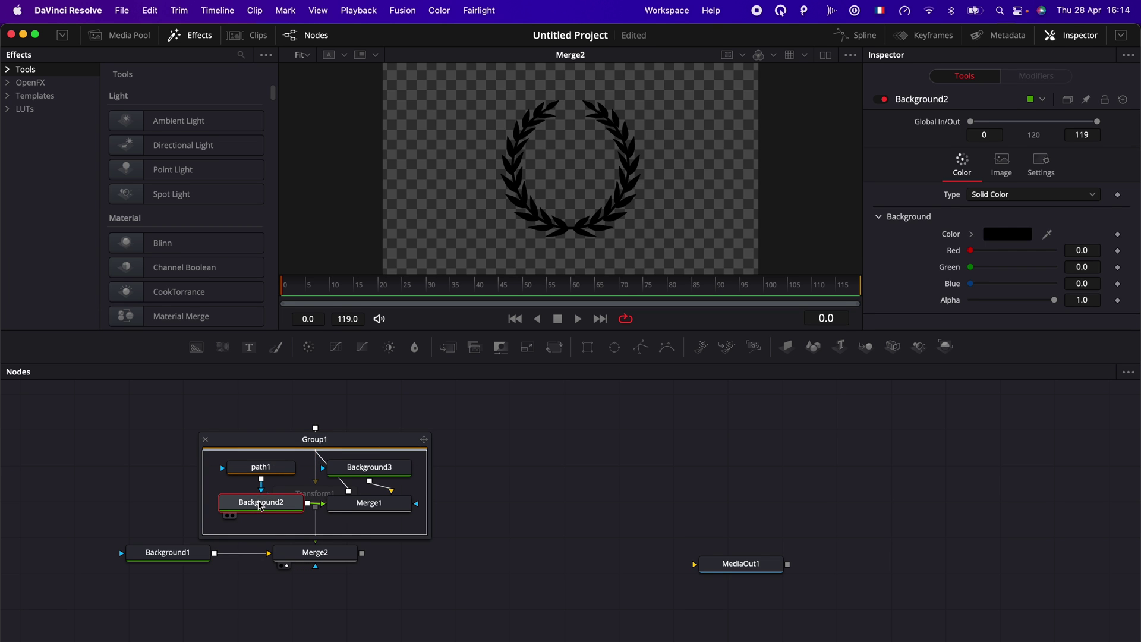
click(1007, 231)
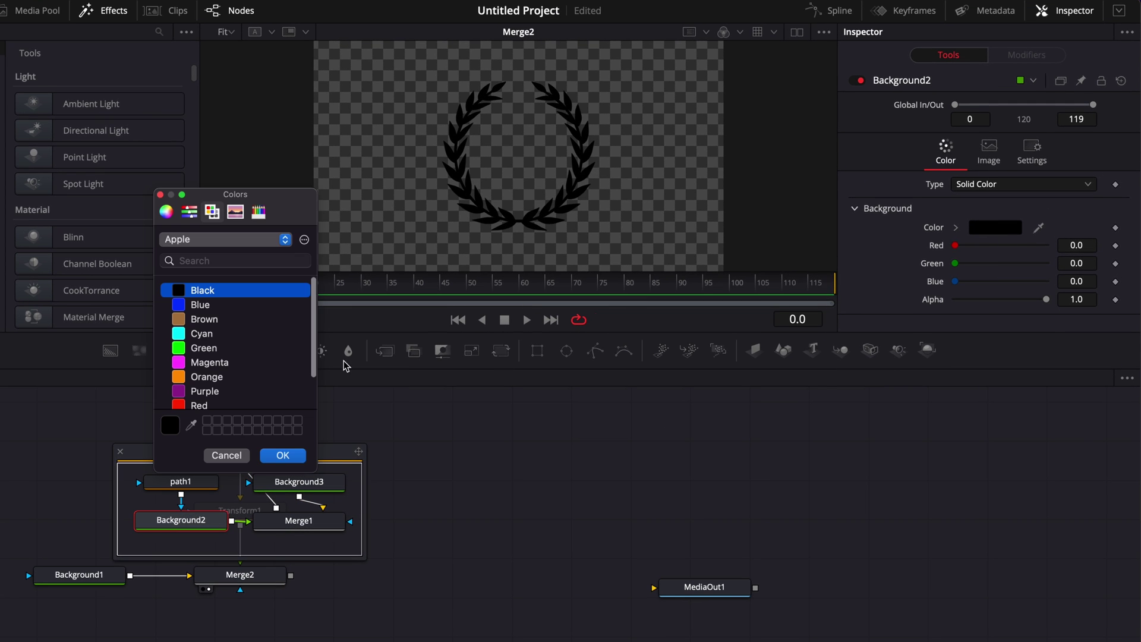
scroll(204, 353, down, 3)
click(203, 394)
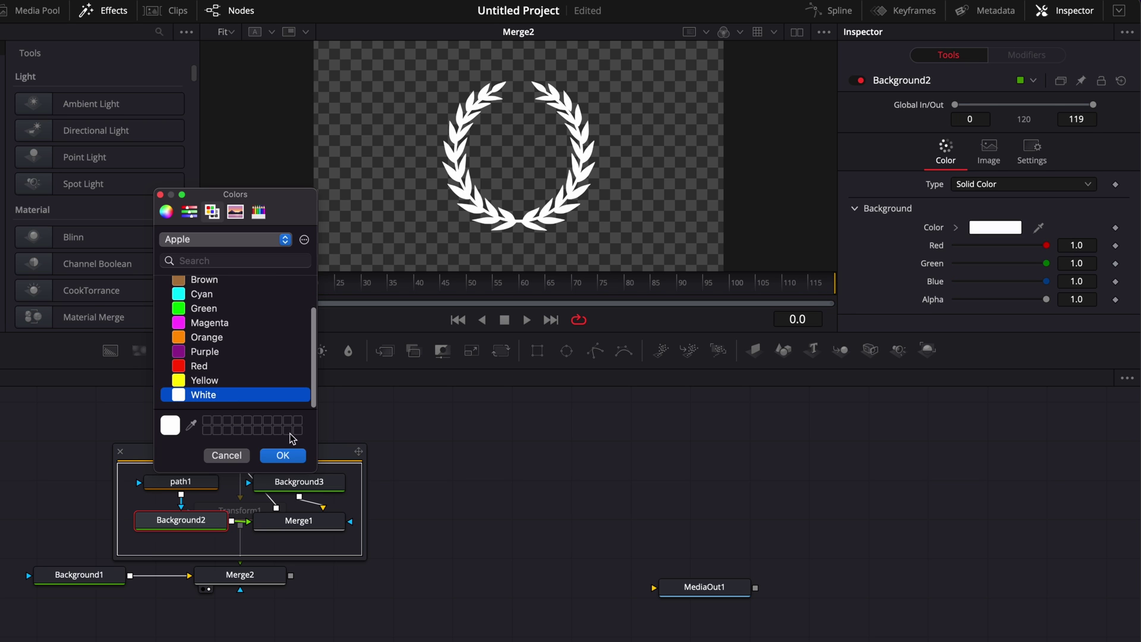
click(283, 455)
click(121, 451)
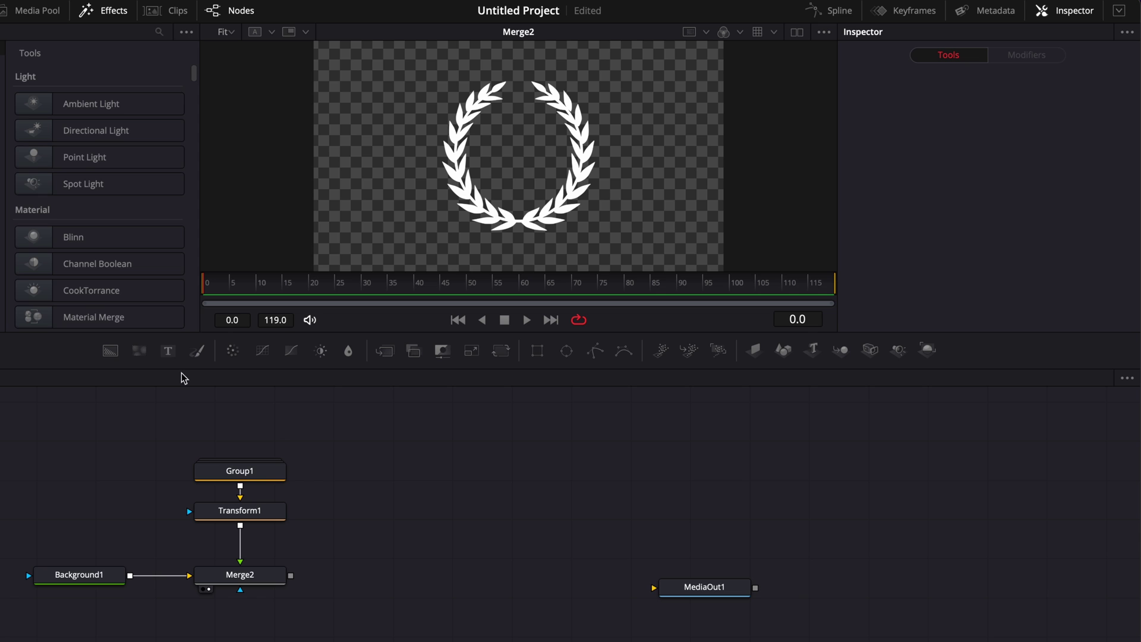
Add Text1 and Text2 through Merge3 and Merge4 after Merge2, wiring Merge4 into MediaOut1.
drag(169, 355, 288, 581)
click(534, 495)
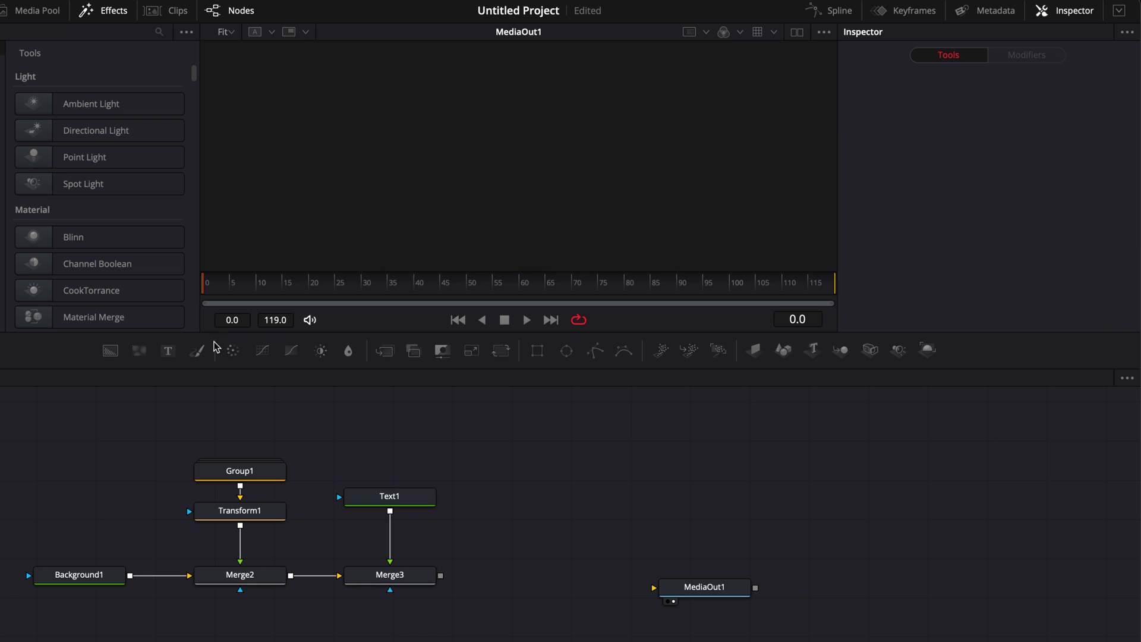
drag(169, 352, 443, 576)
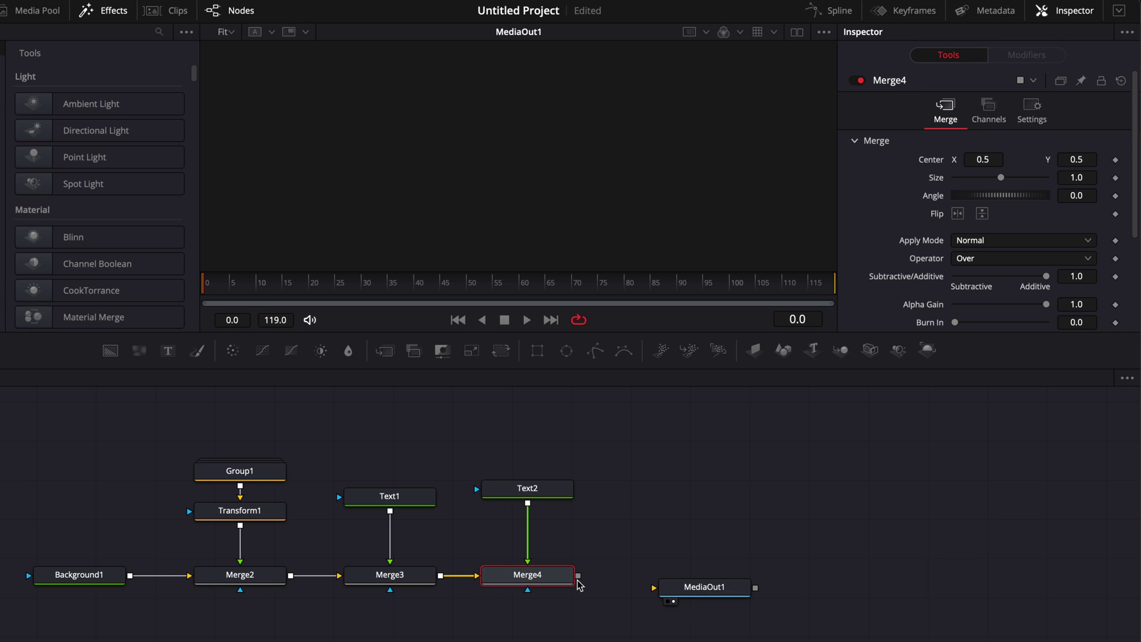
drag(578, 578, 815, 568)
Enter Text1's title as 'LONDON' and 'FILM FESTIVAL' on two separate lines.
click(396, 504)
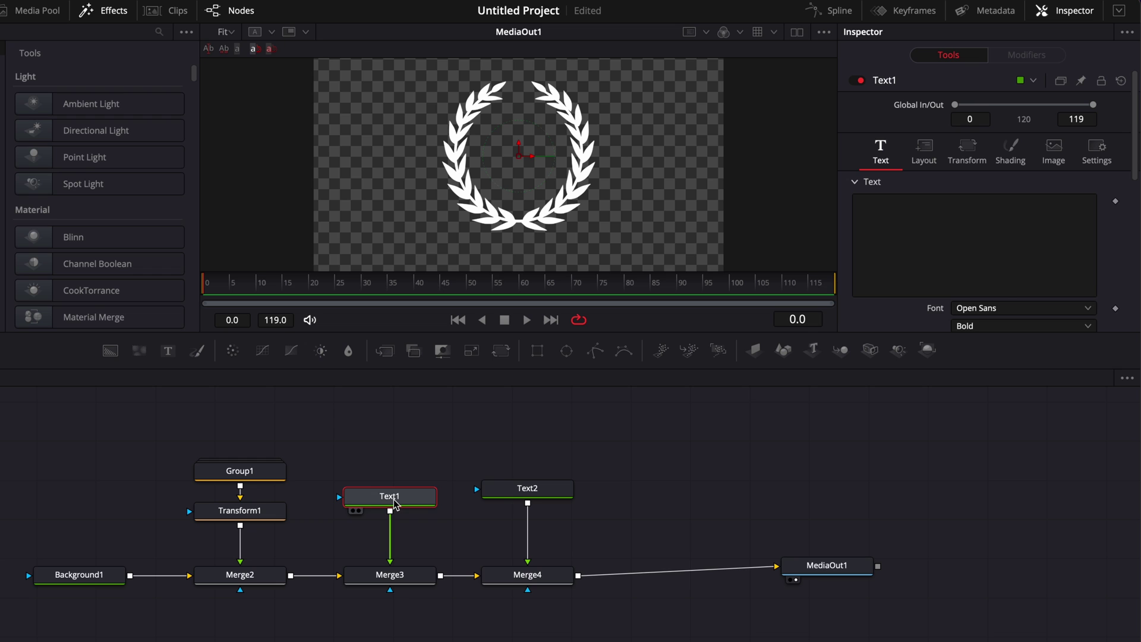
click(919, 244)
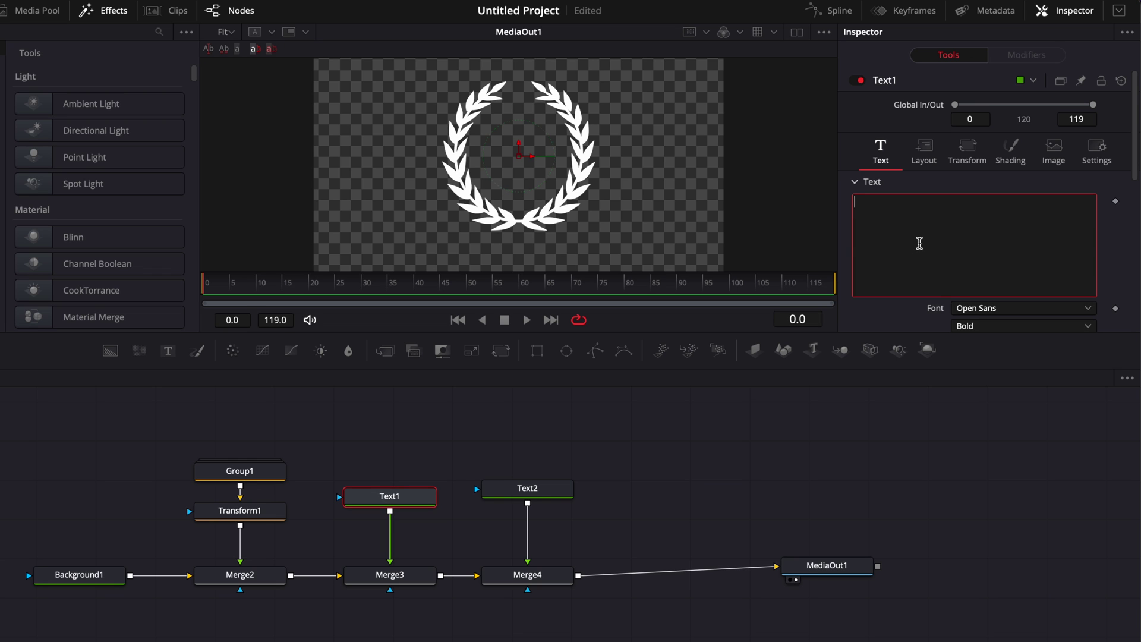
text(L)
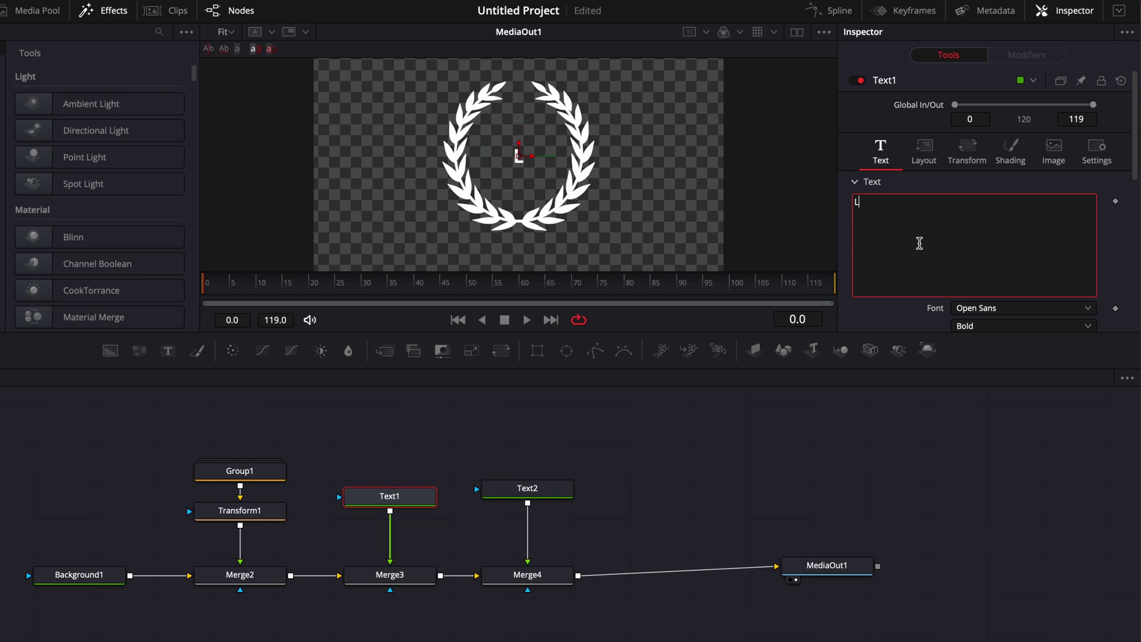
text(ONDON FILM FESTIVAL)
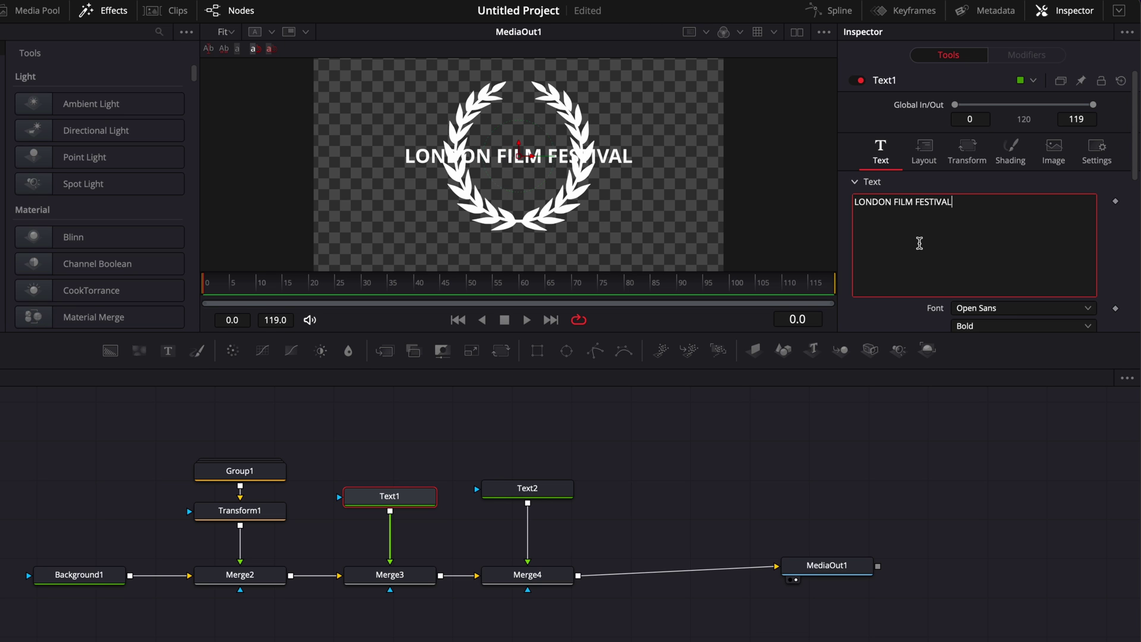
key(ctrl+Left)
key(ctrl+Left)
key(Return)
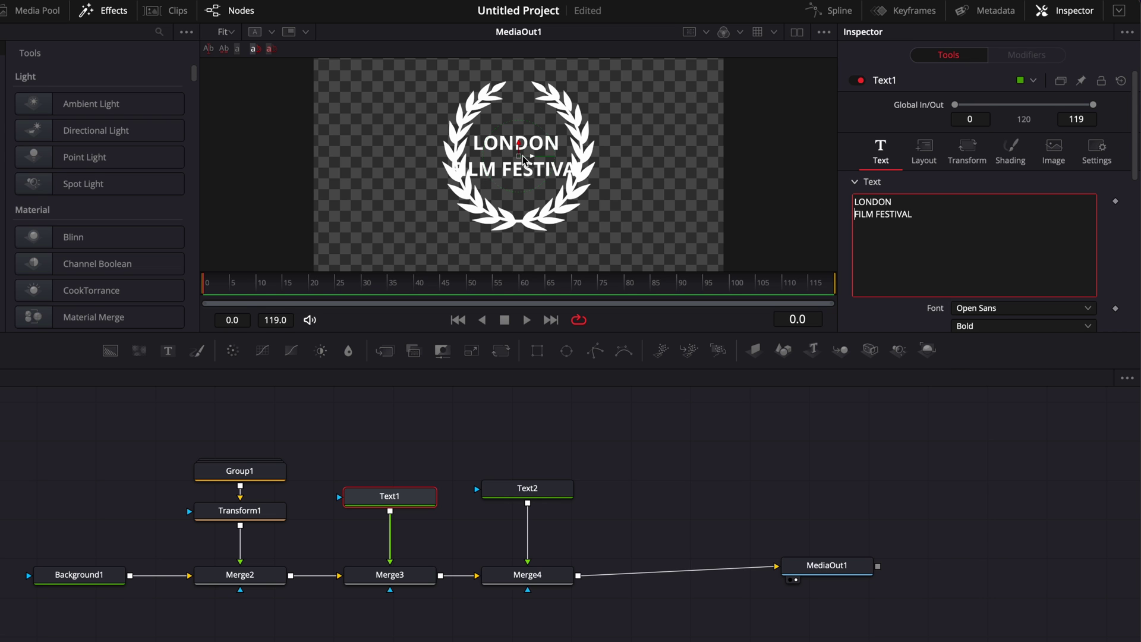
Set the title font to Montserrat Bold and its size to 0.0354.
click(977, 309)
scroll(976, 314, up, 10)
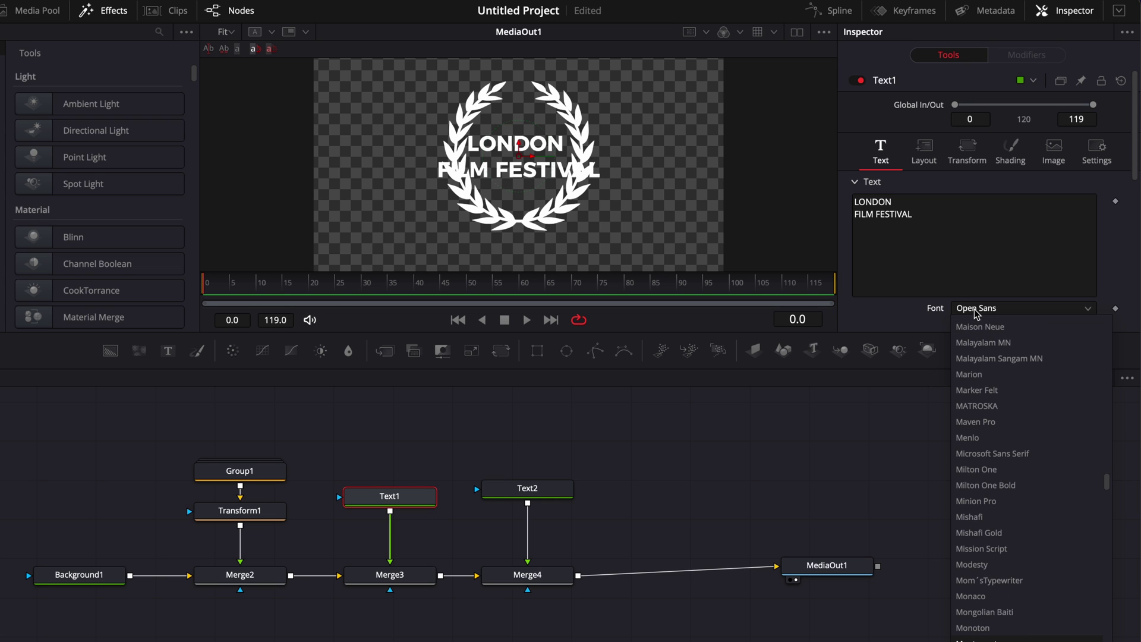
click(979, 314)
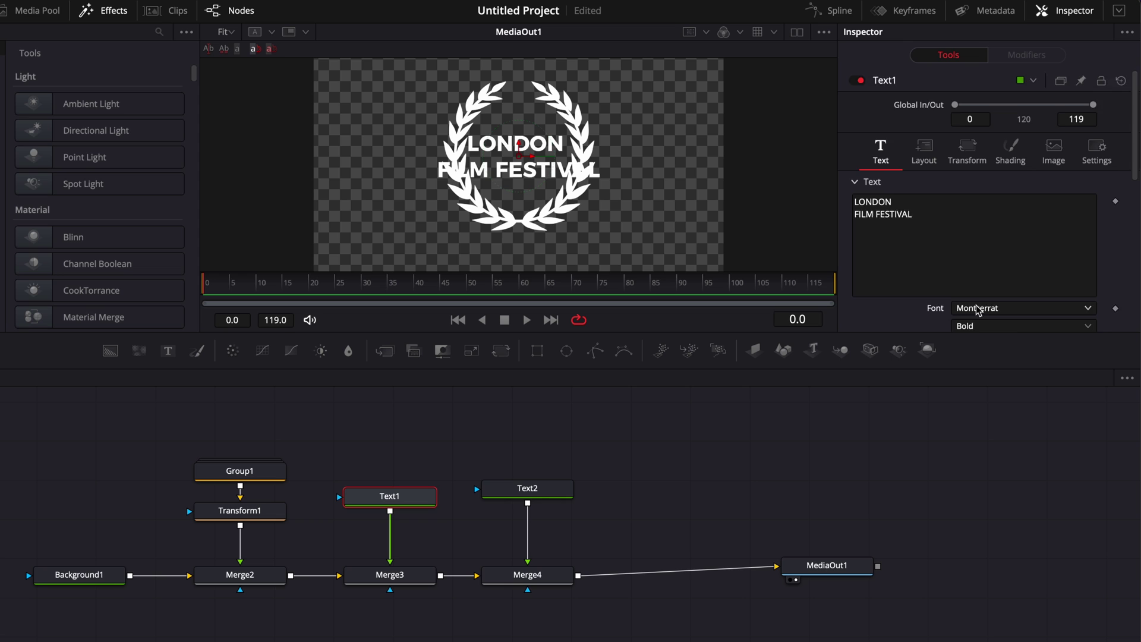
scroll(978, 311, down, 2)
click(962, 288)
click(953, 290)
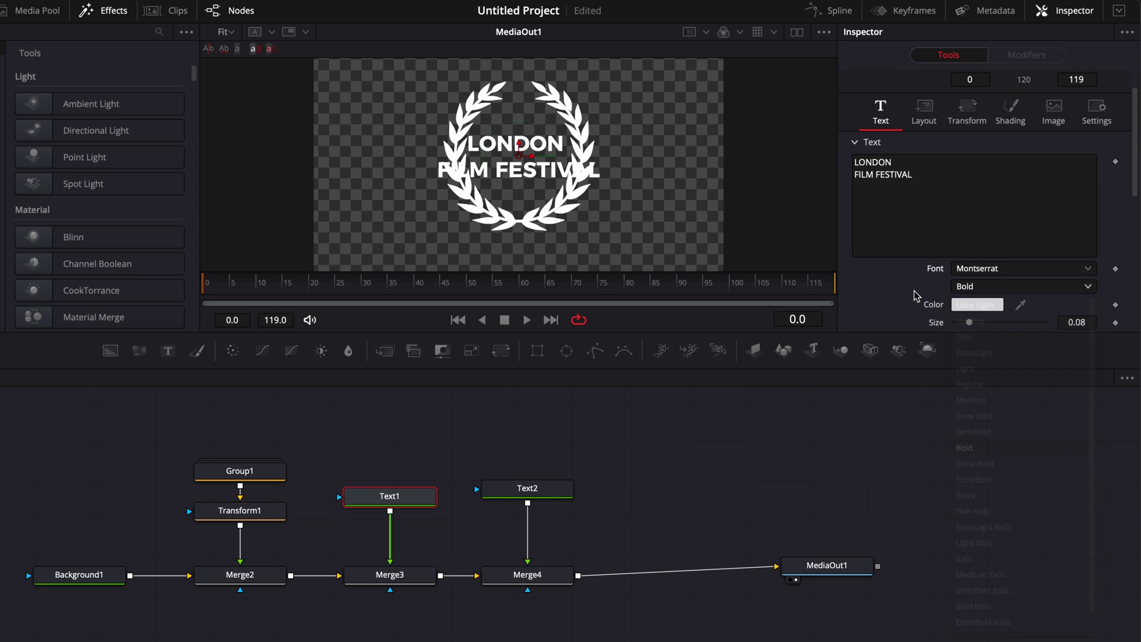
scroll(963, 238, down, 3)
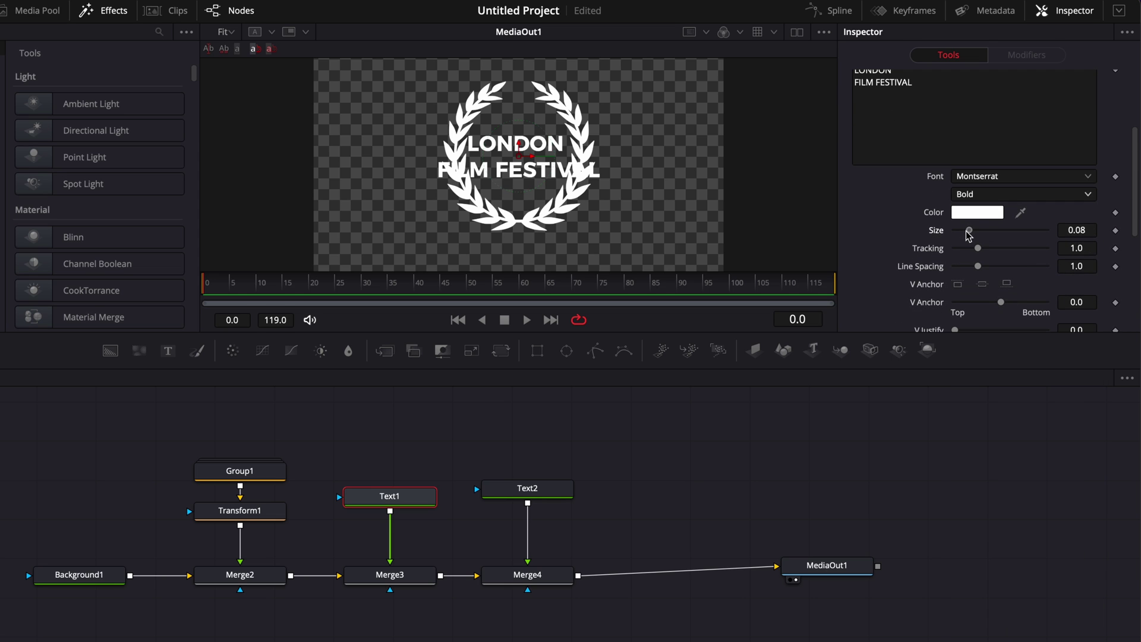
drag(969, 231, 961, 232)
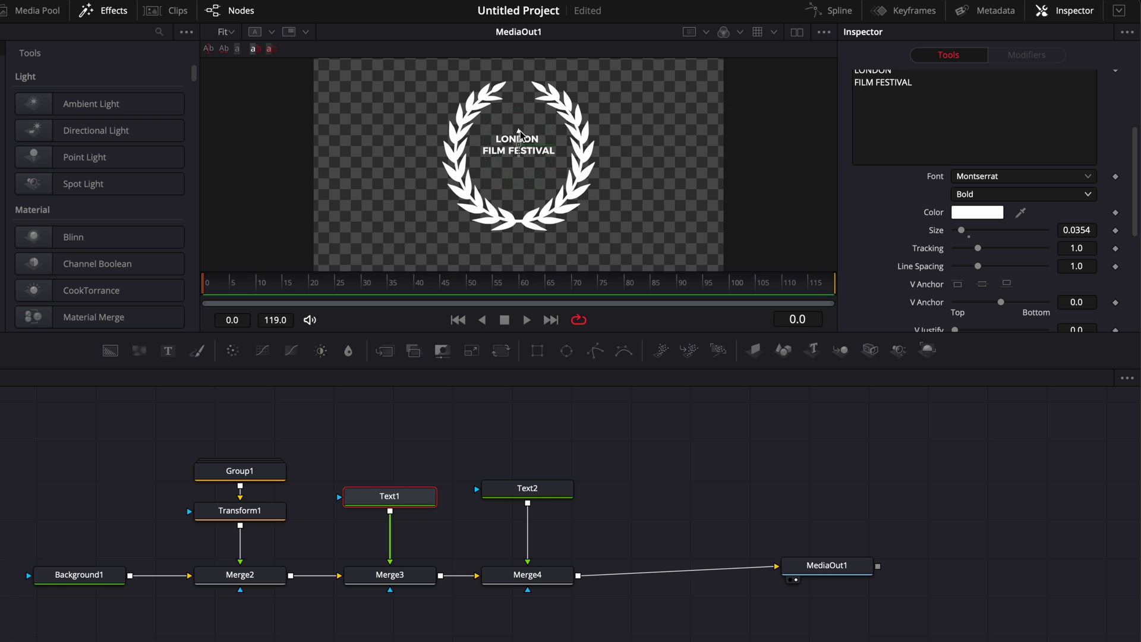
Nudge the title up slightly and type "BEST FILM" into Text2.
drag(519, 134, 520, 133)
click(507, 493)
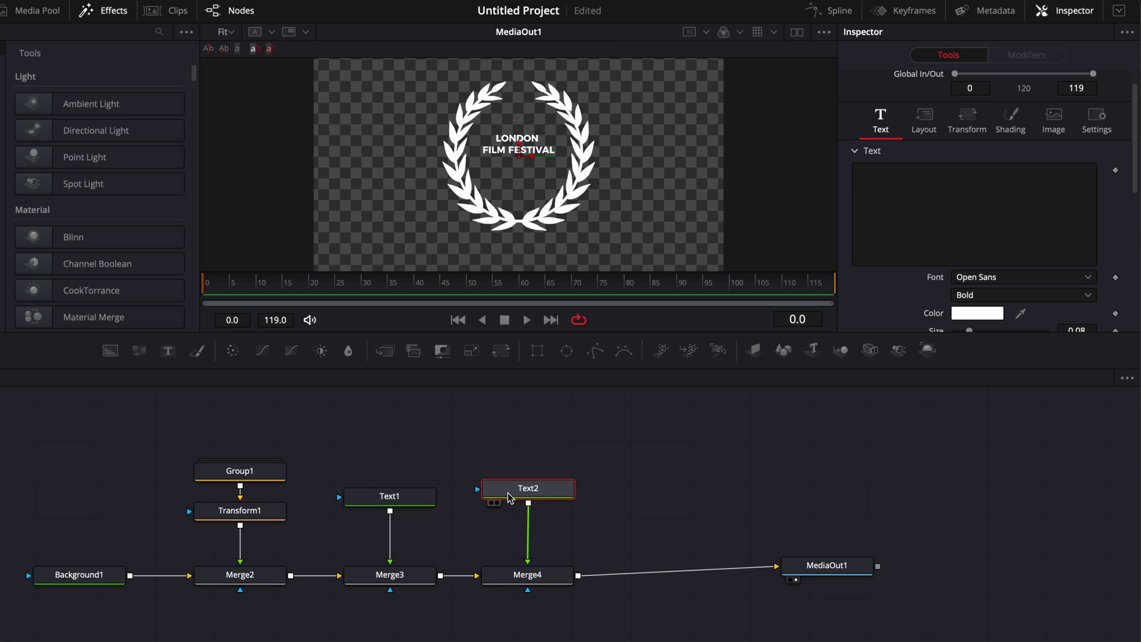
click(912, 214)
text("BE)
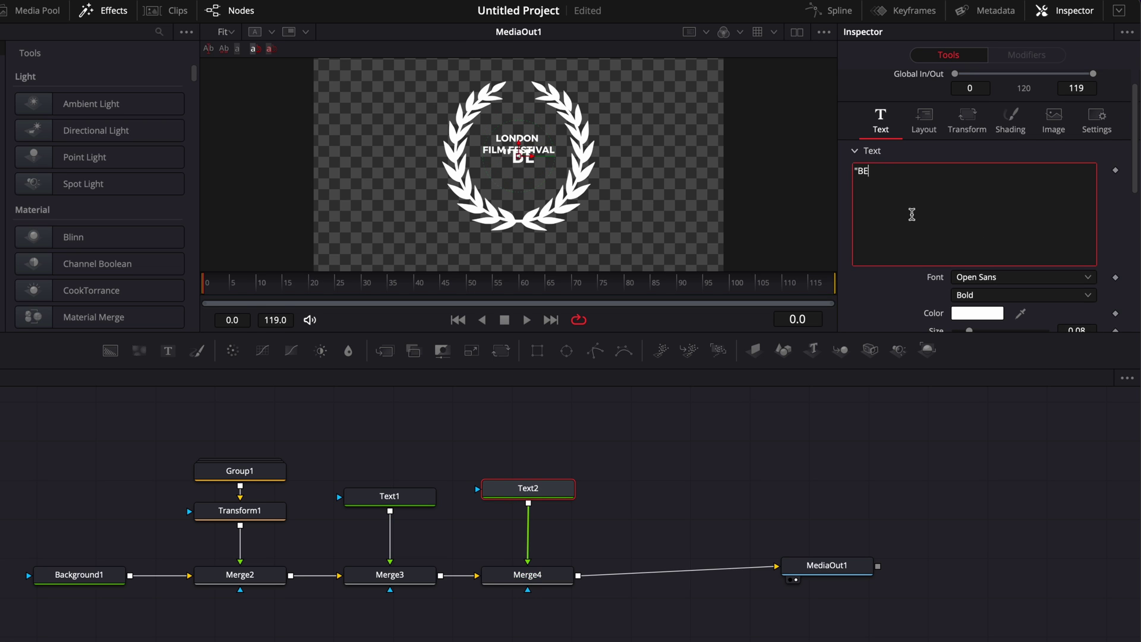
text(ST FILM")
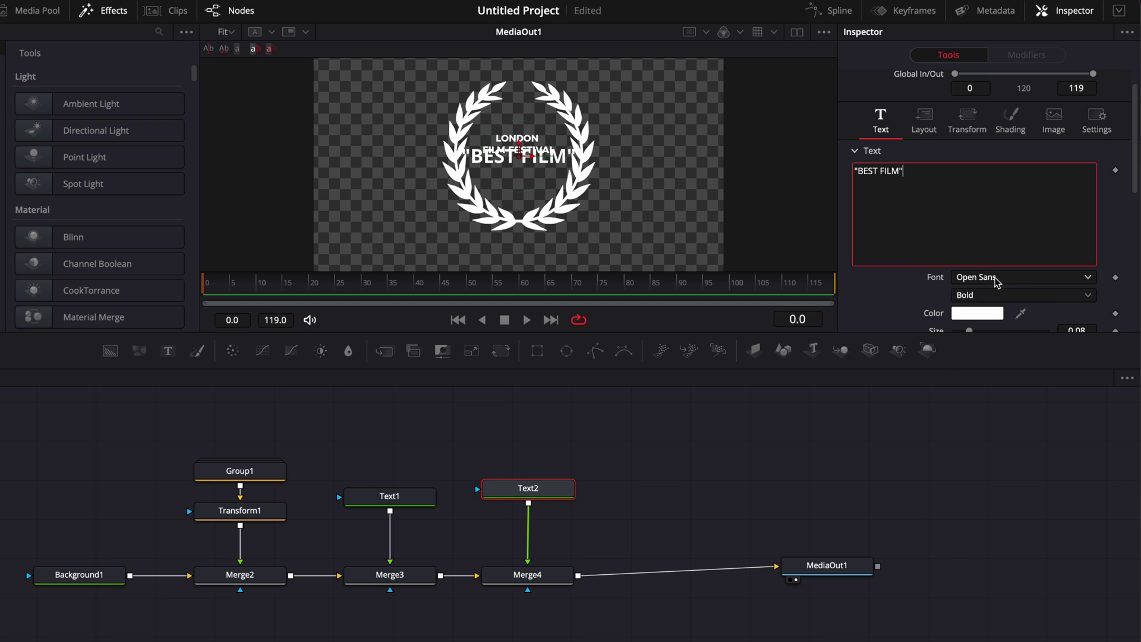
Style BEST FILM in Montserrat Medium 0.0433, move it below FILM FESTIVAL, and add Text3.
click(996, 279)
text(mont)
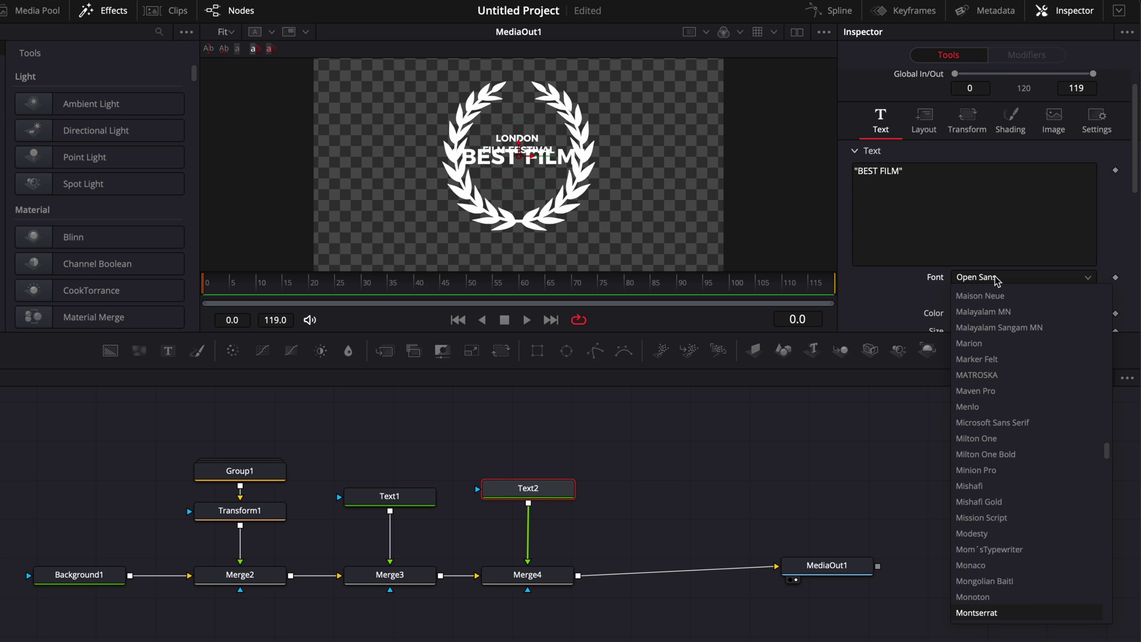
key(Return)
click(991, 297)
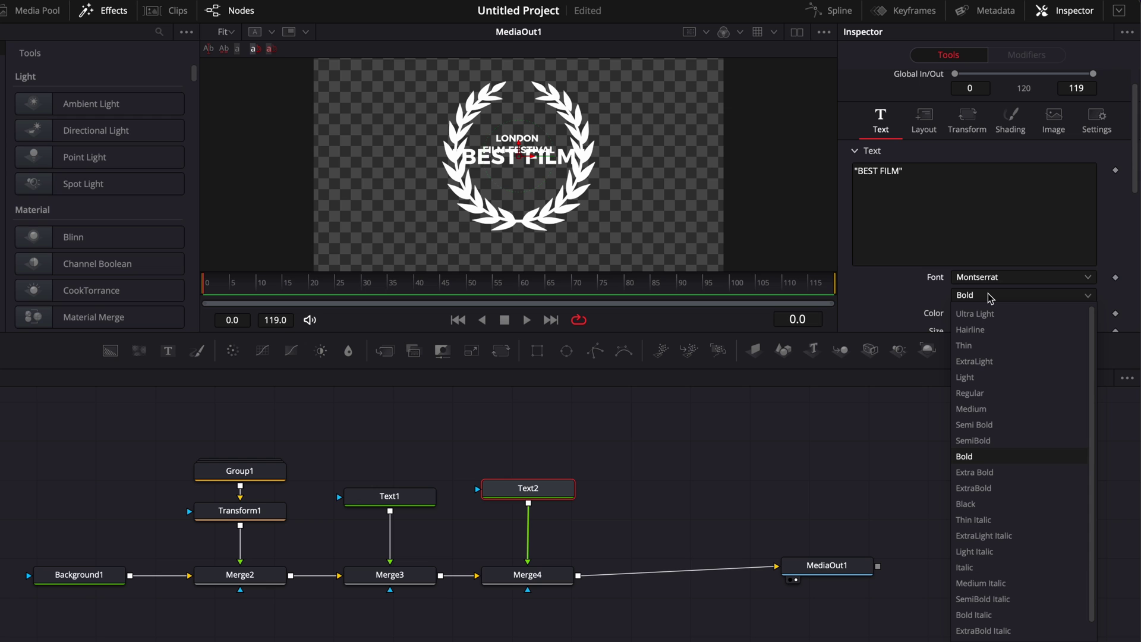
click(975, 409)
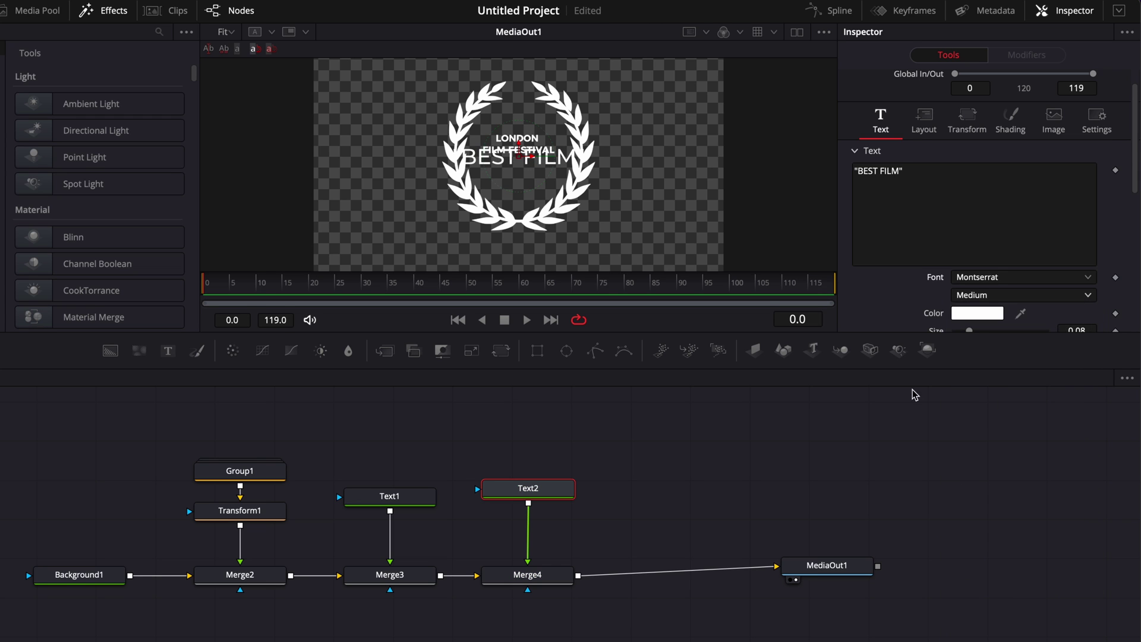
scroll(962, 290, down, 3)
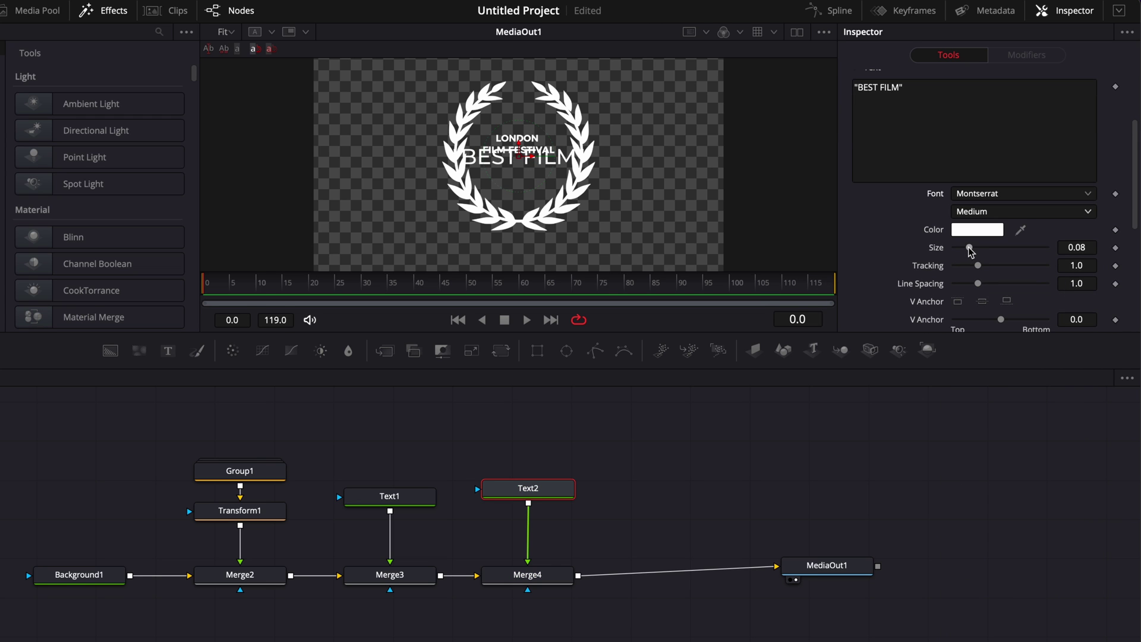
drag(970, 250, 963, 252)
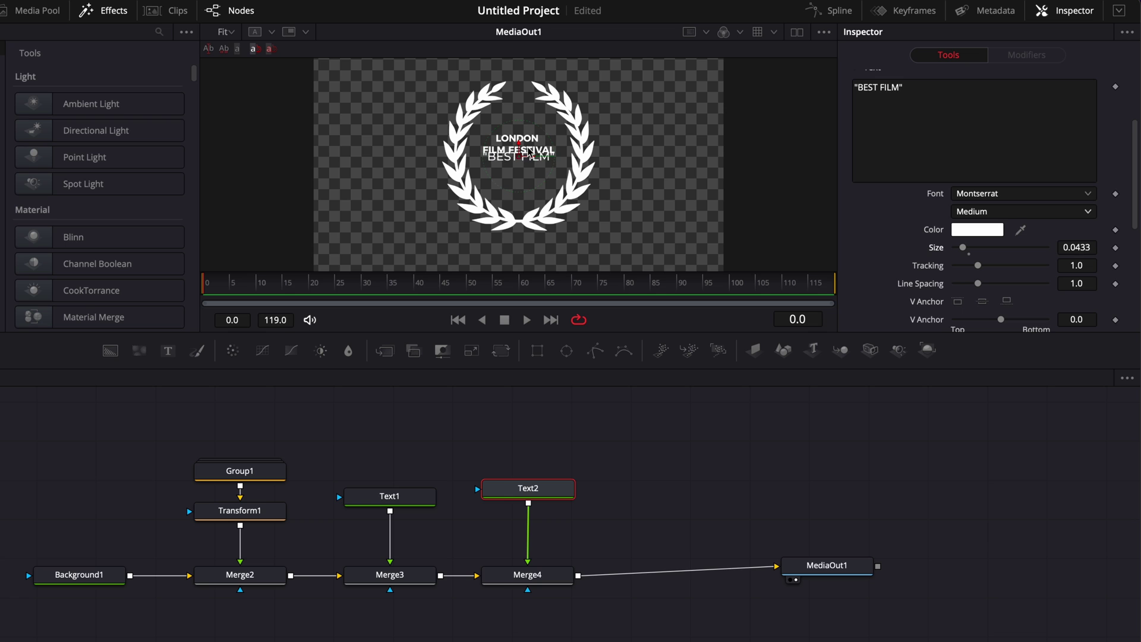
drag(518, 143, 519, 153)
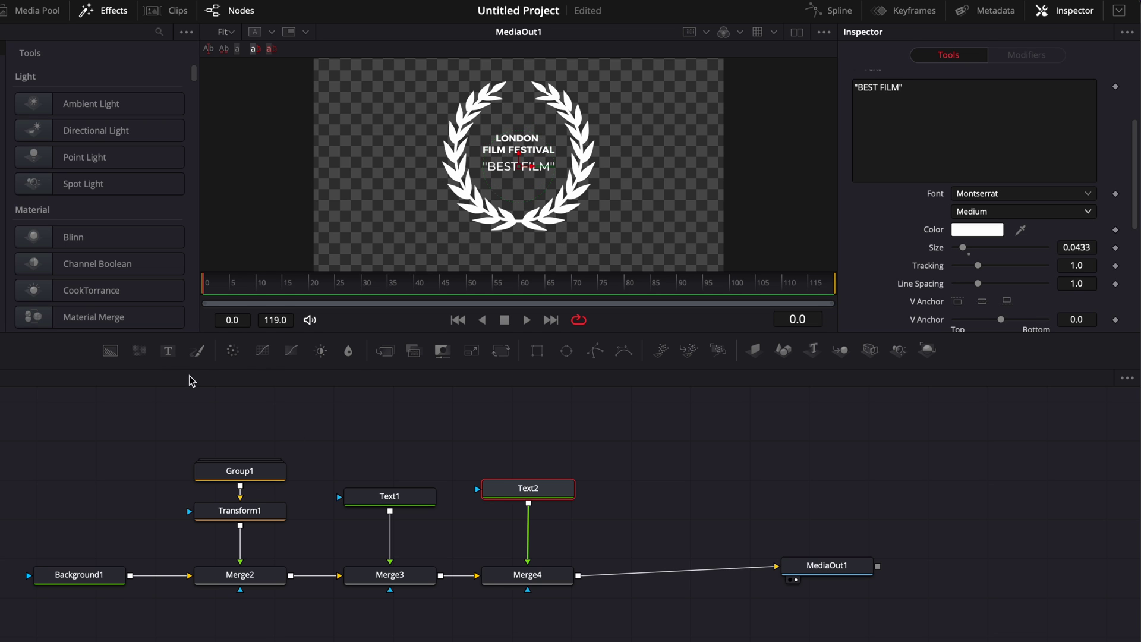
drag(169, 352, 583, 576)
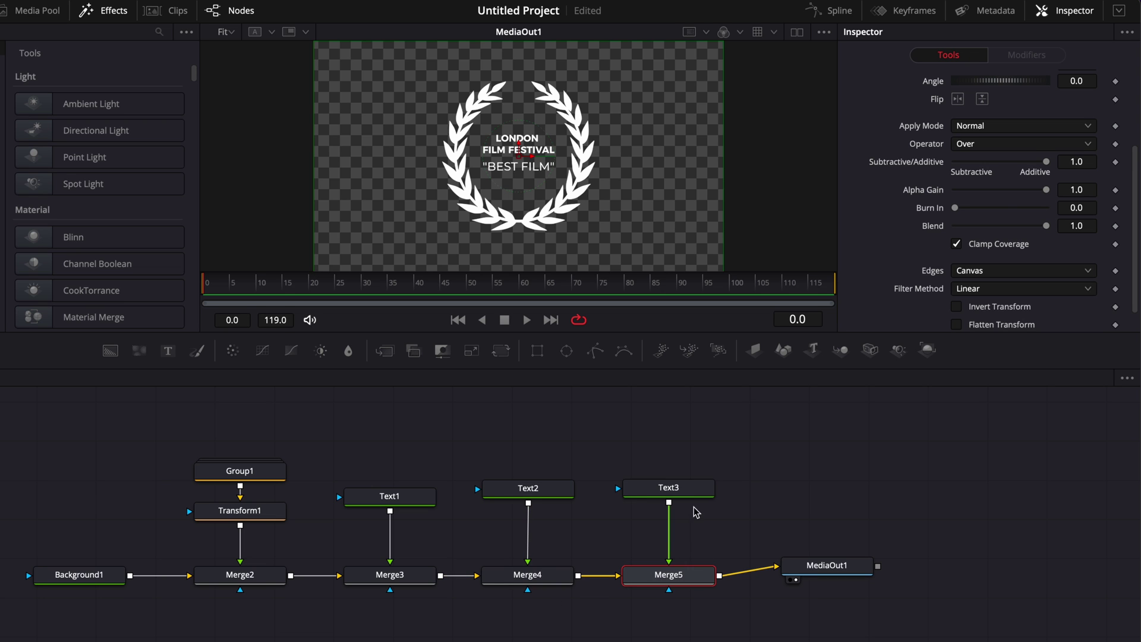
Give Text3 the text "2022" in Montserrat Ultra Light, smaller, placed below BEST FILM.
click(680, 489)
scroll(926, 161, up, 3)
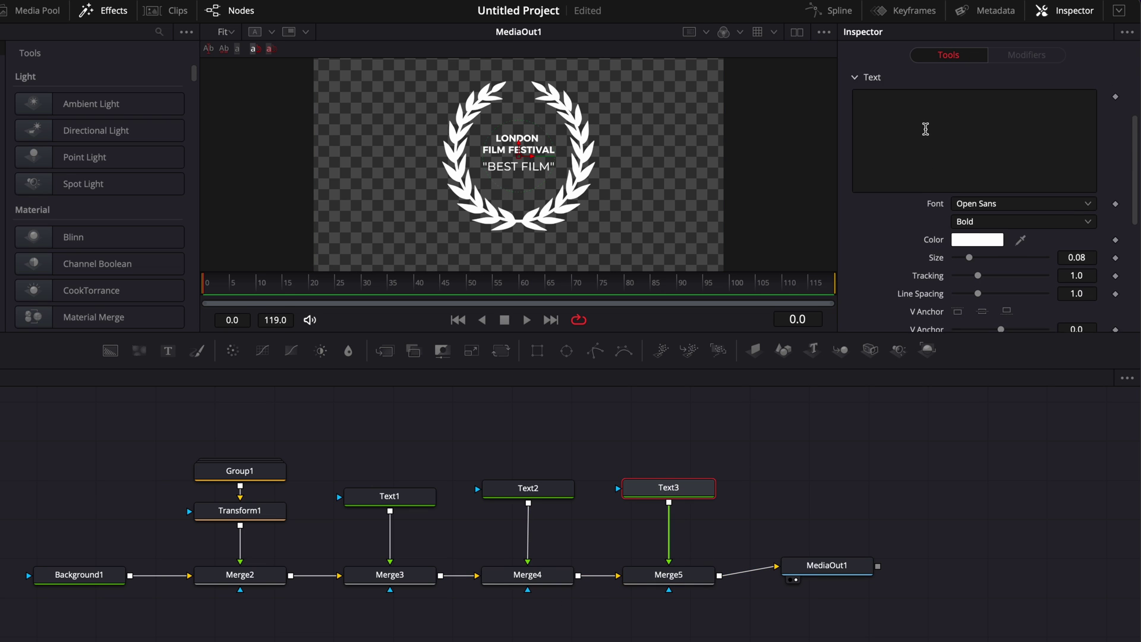
click(886, 187)
text(2022)
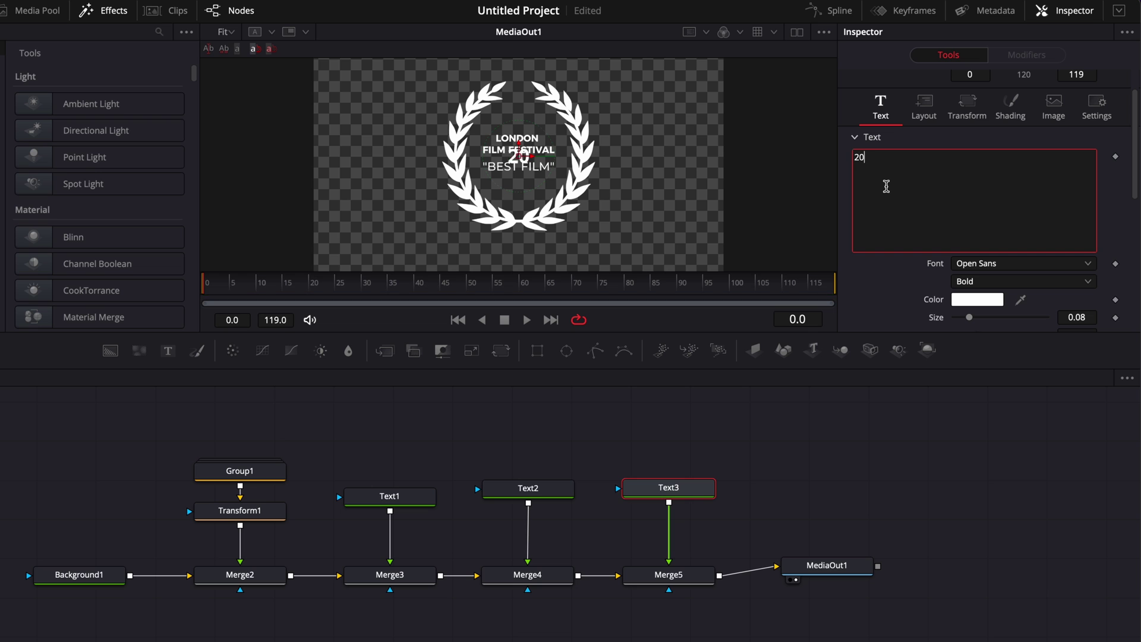
click(994, 265)
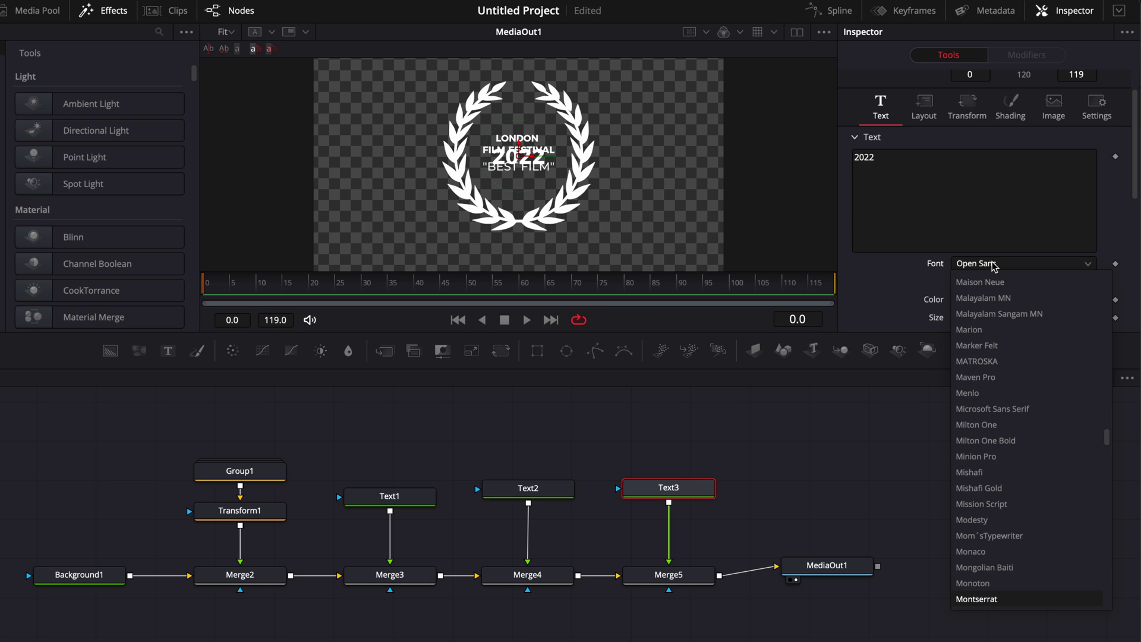
key(Return)
drag(971, 319, 967, 323)
drag(523, 146, 521, 185)
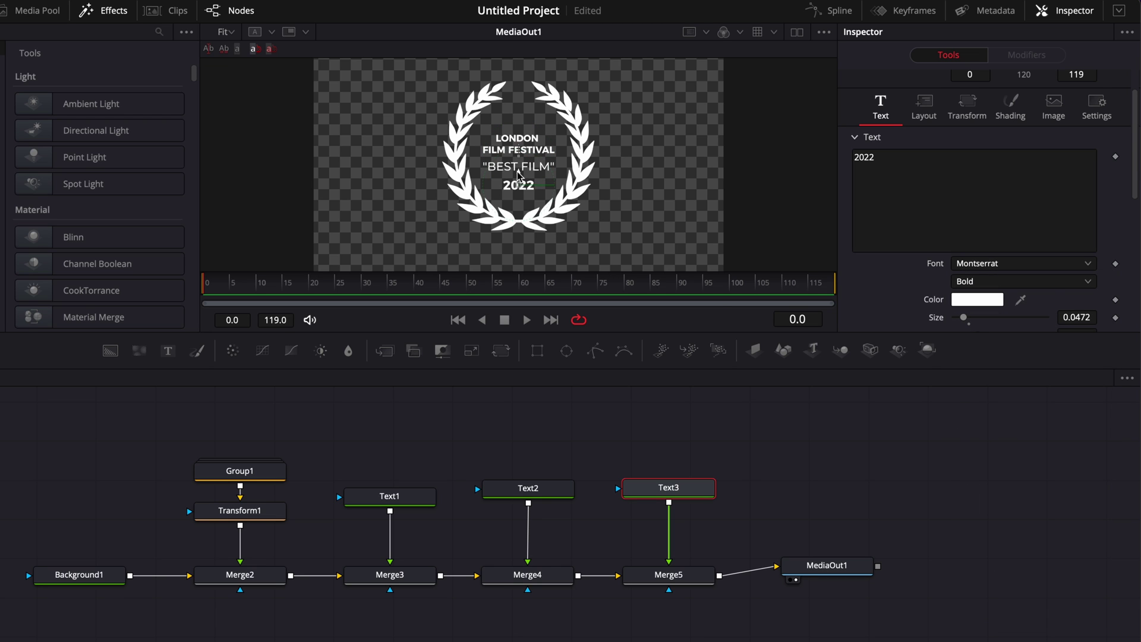
click(1011, 282)
click(975, 300)
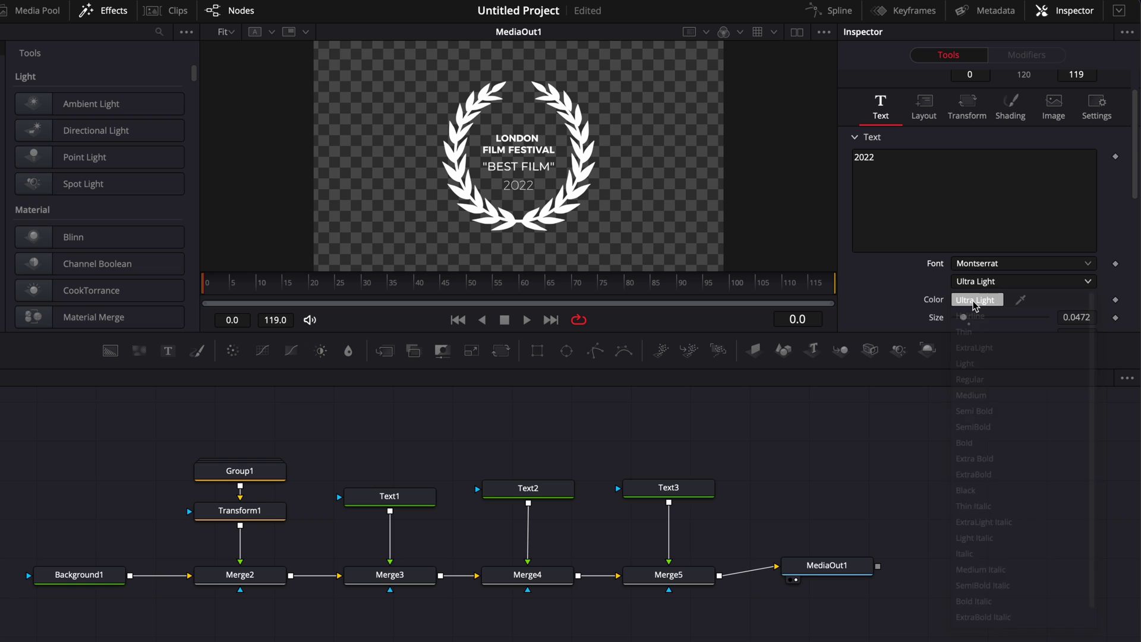
Shrink BEST FILM slightly, reduce 2022 to size 0.0394, and nudge it up a little.
click(518, 166)
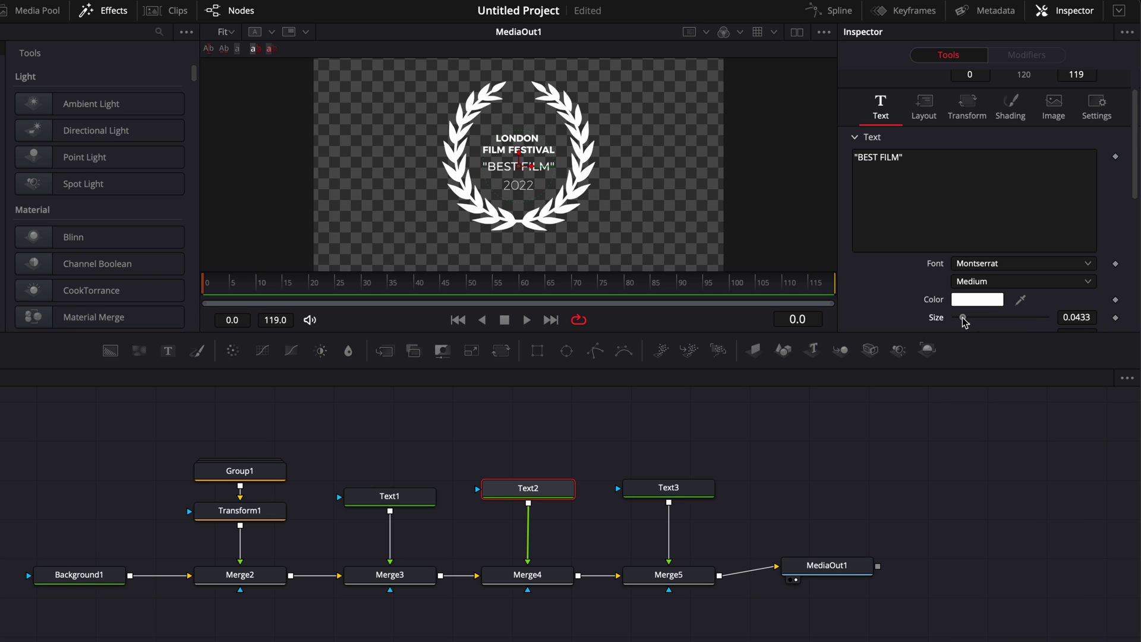
drag(964, 321, 964, 321)
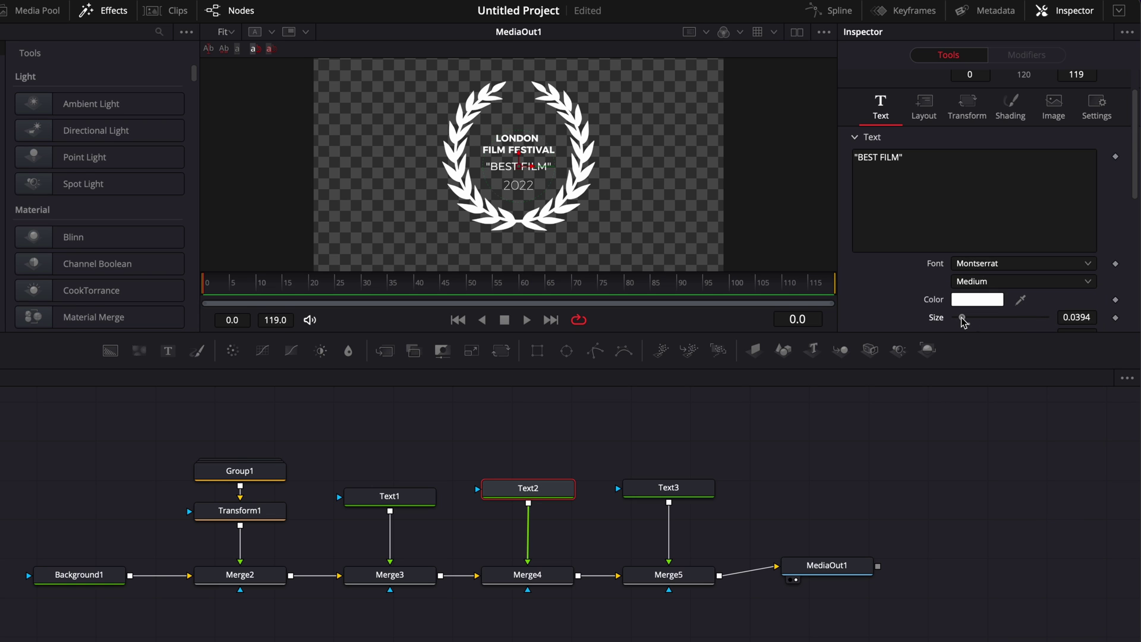
click(700, 490)
scroll(958, 288, down, 1)
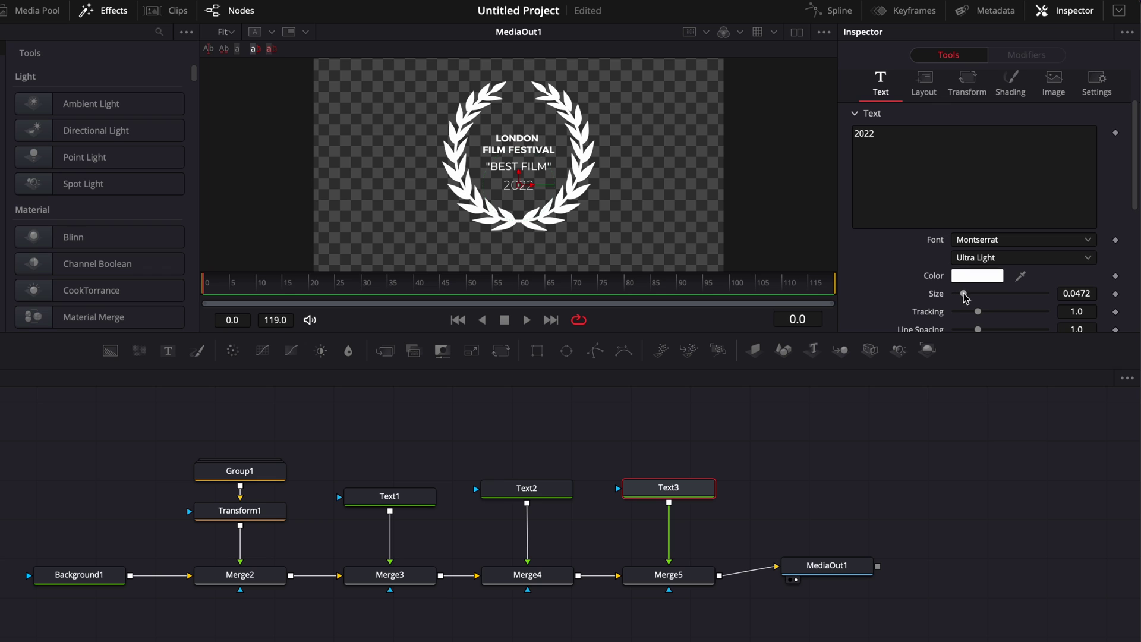
drag(966, 298, 965, 298)
drag(519, 185, 519, 182)
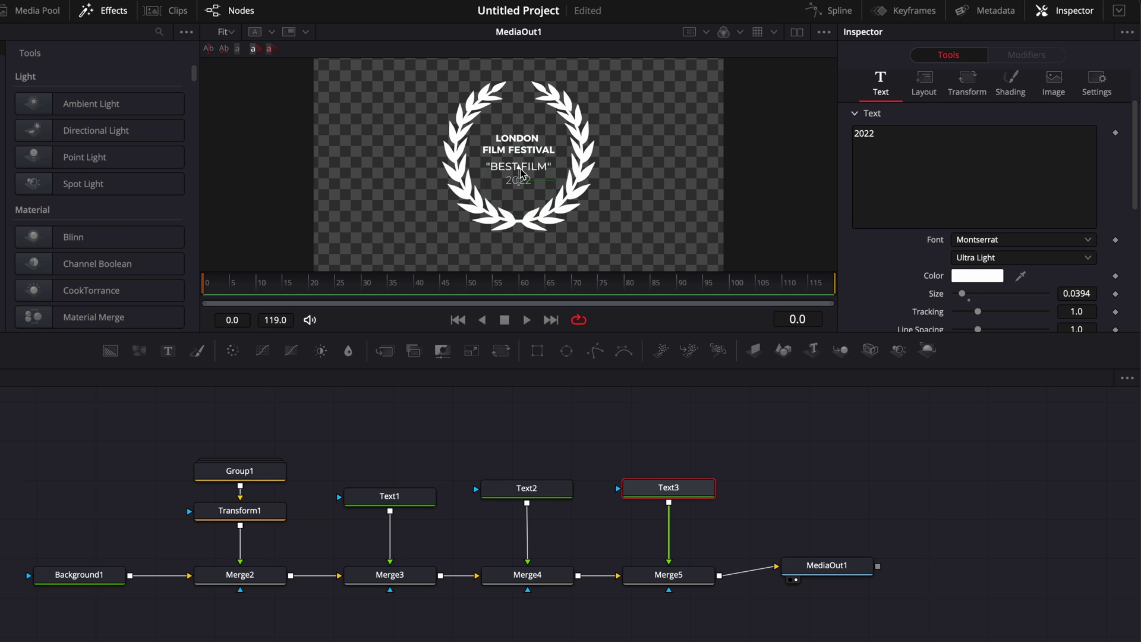
click(521, 419)
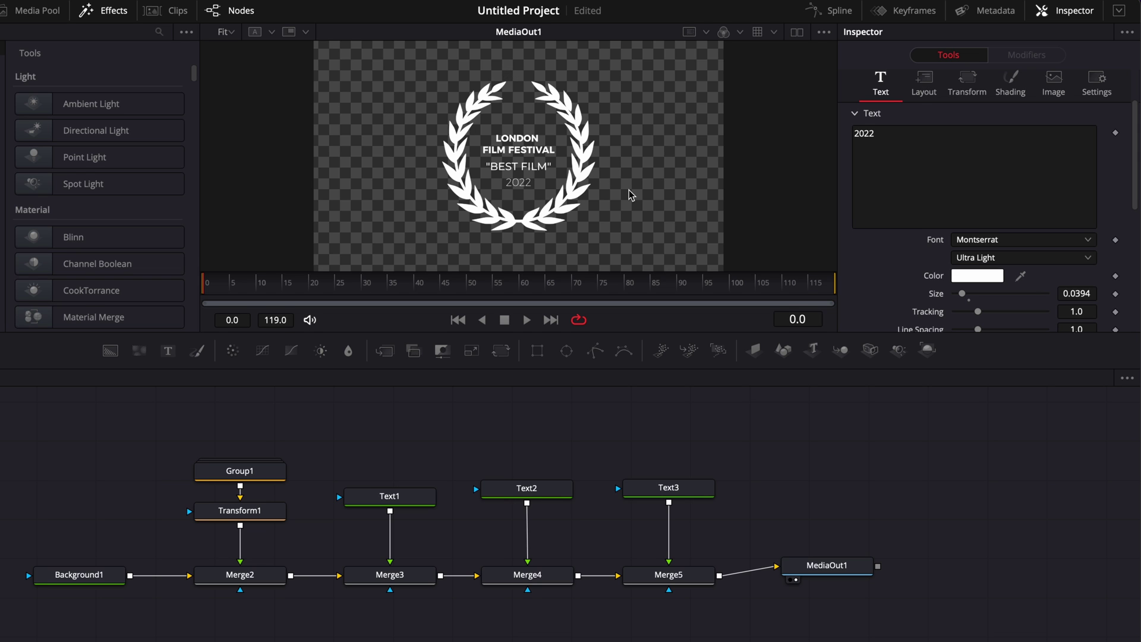
Move MediaOut1 right to make room and insert a Transform2 node after Merge5.
click(669, 575)
drag(827, 565, 1040, 569)
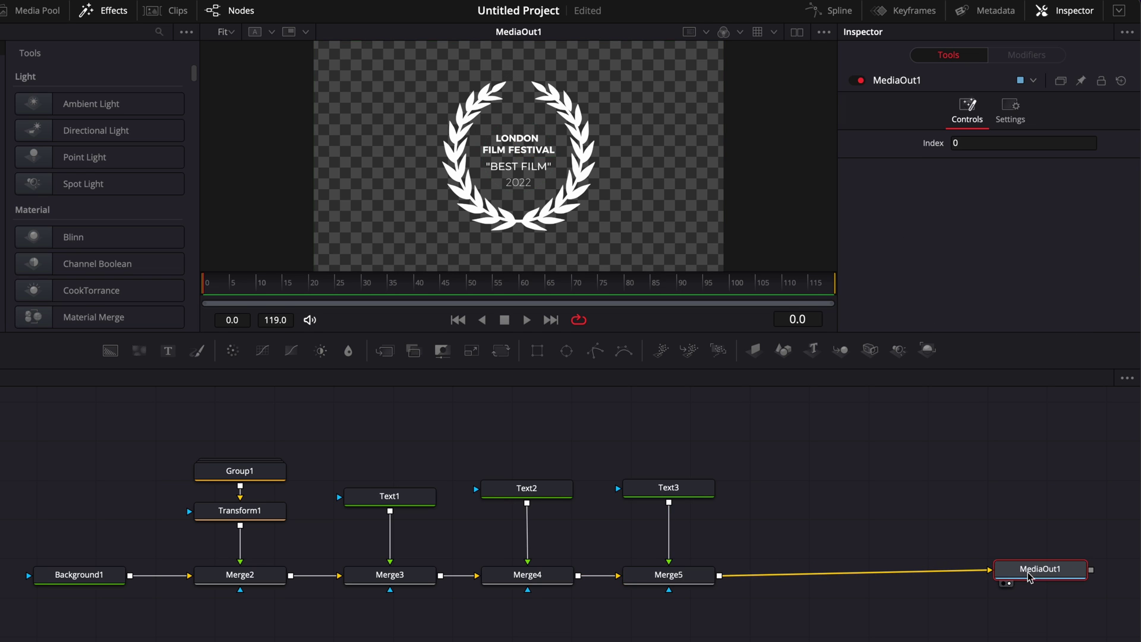
scroll(864, 555, right, 5)
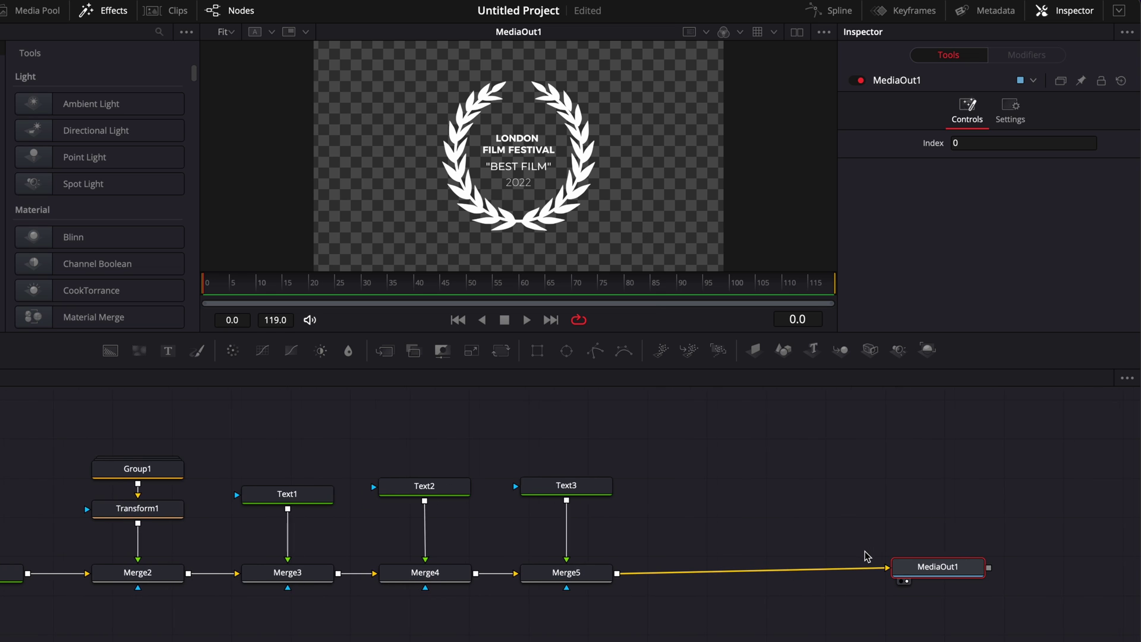
click(590, 577)
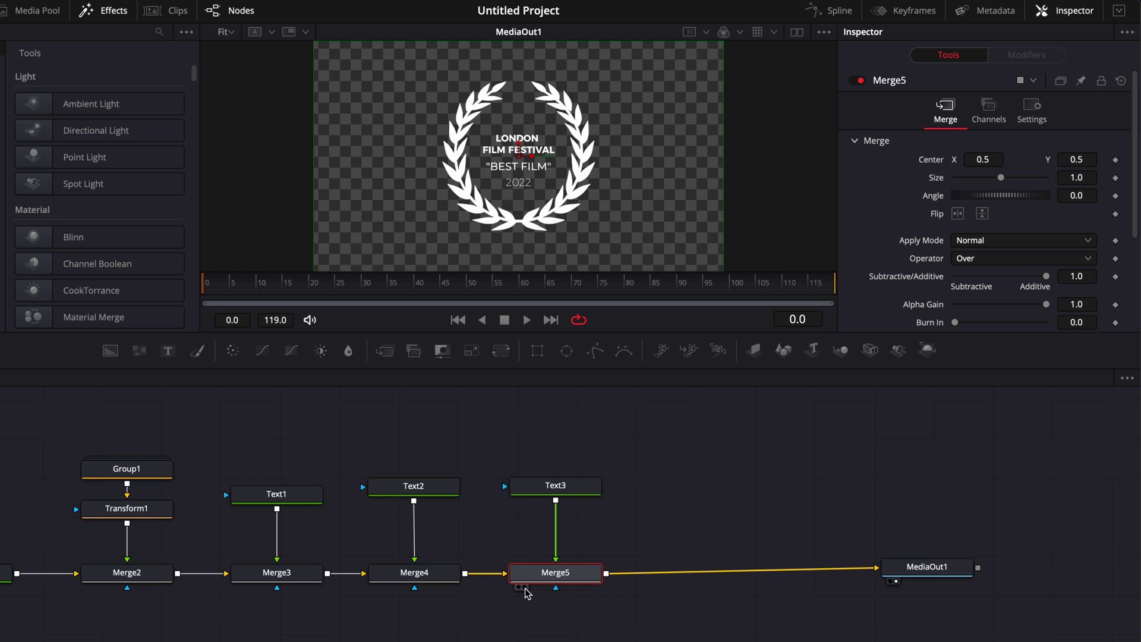
key(shift+space)
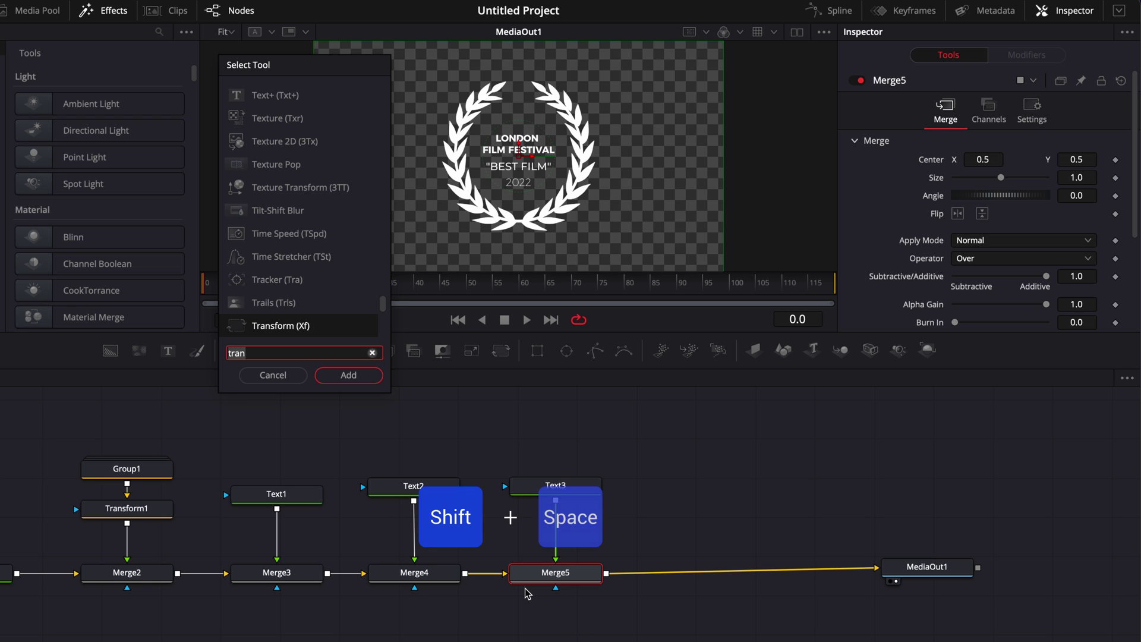
text(tran)
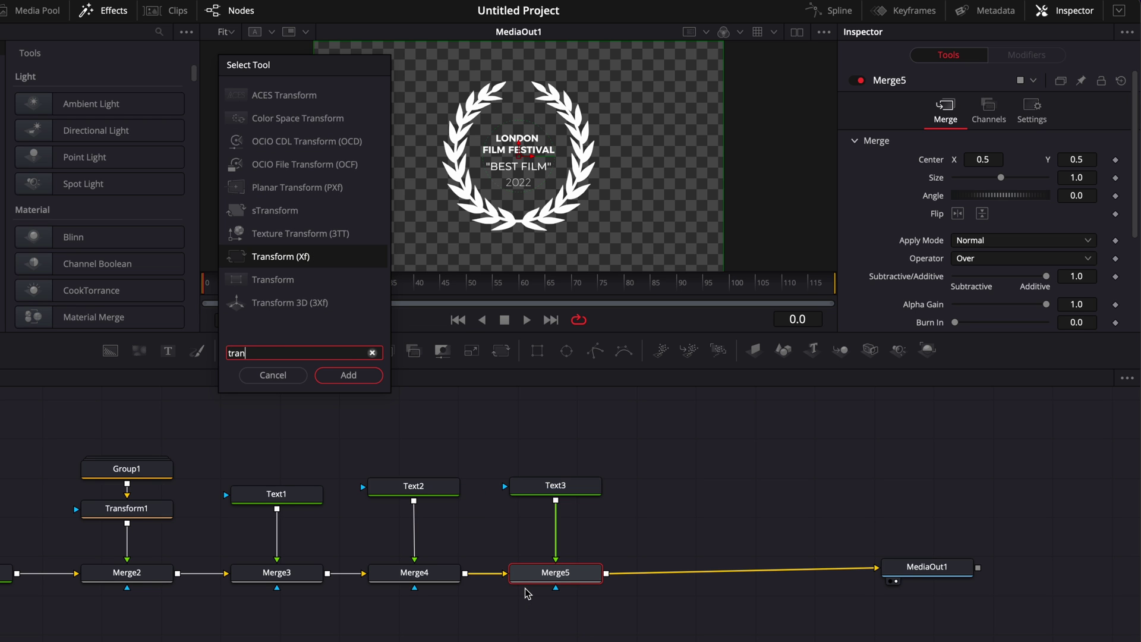
key(Return)
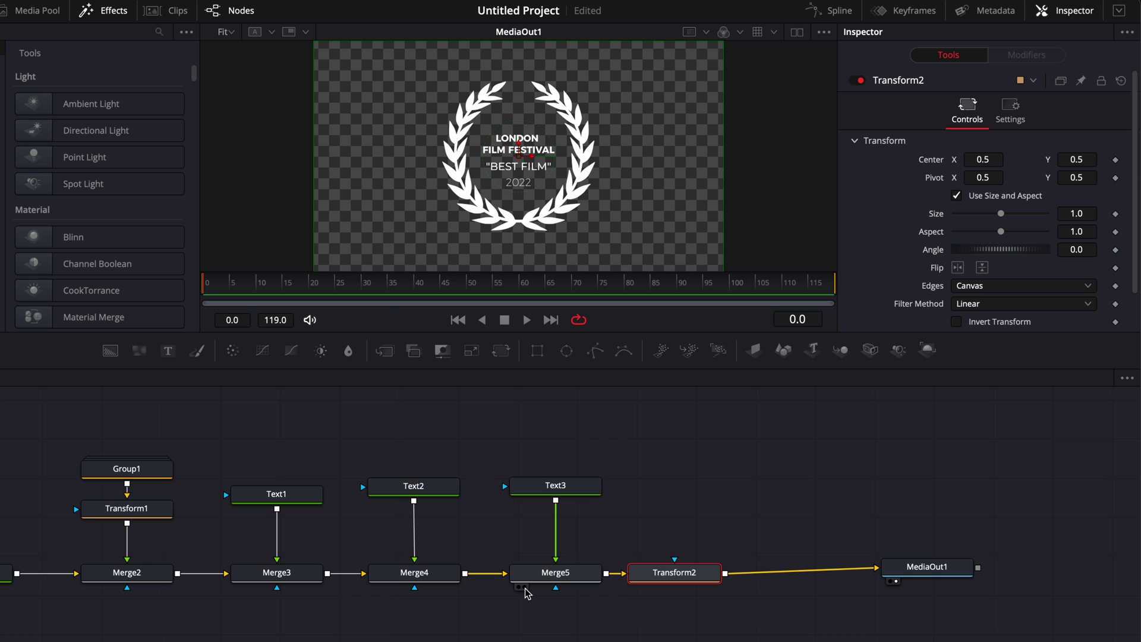
Add a BrightnessContrast1 node after Transform2, before MediaOut1.
key(shift+space)
text(brigh)
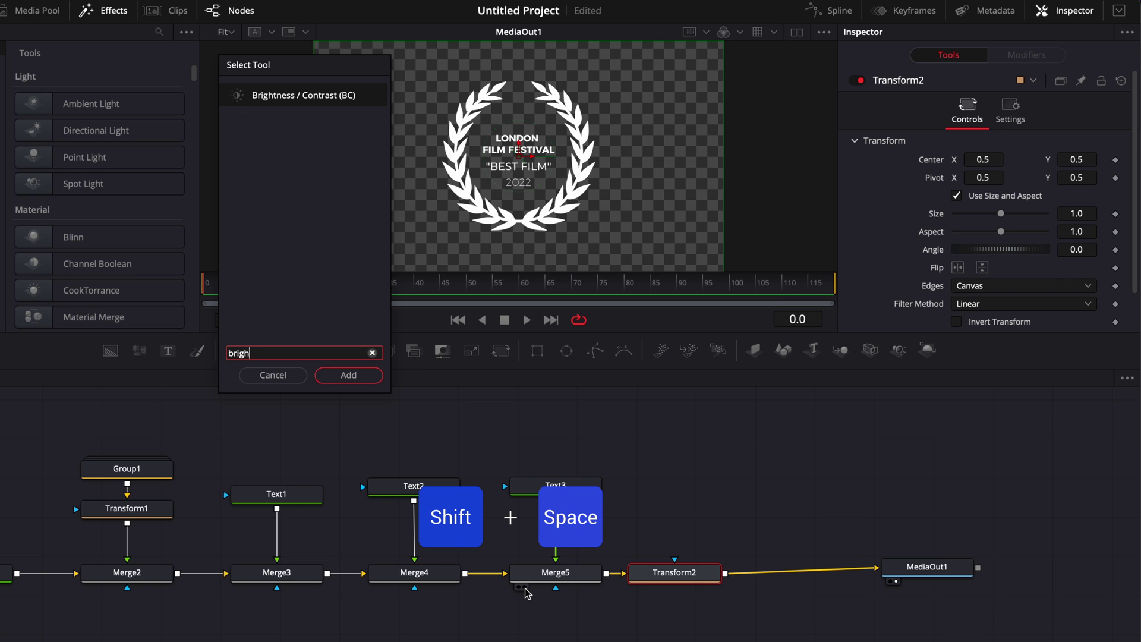
key(Return)
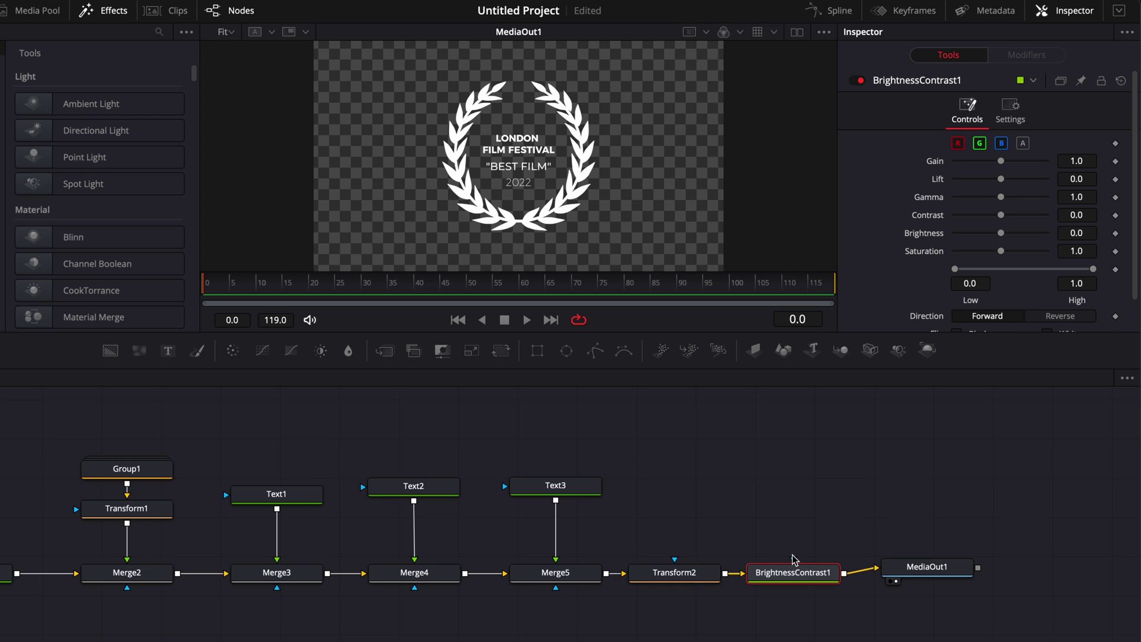
click(699, 575)
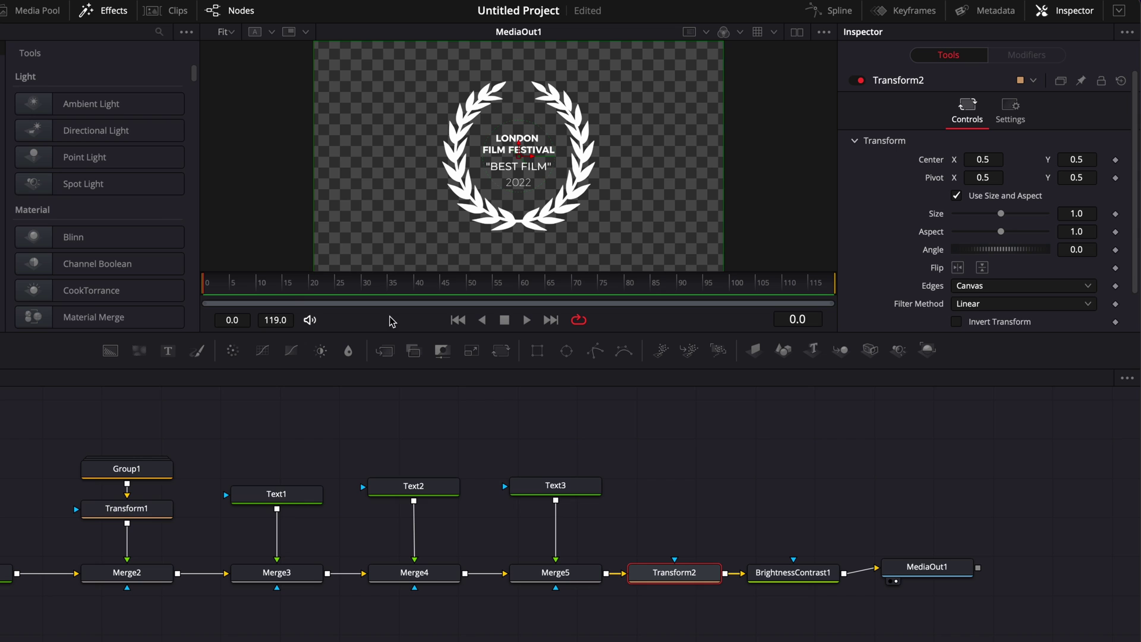
Keyframe Transform2's Size at 1.0 on frame 20 and 0.0 on frame 0.
click(310, 289)
click(1116, 214)
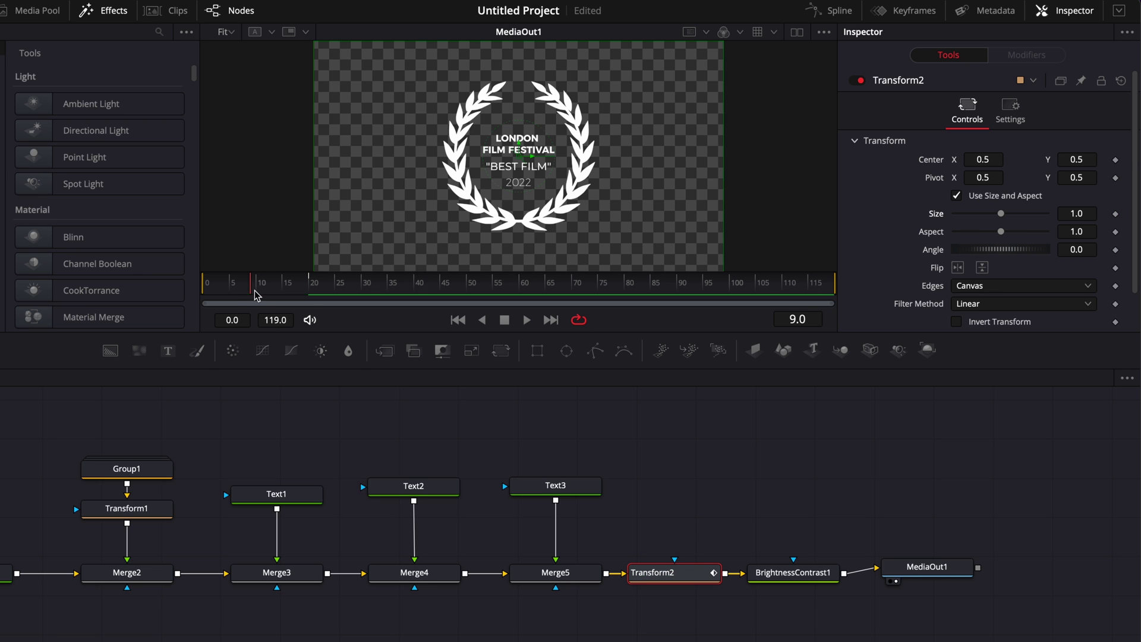
drag(253, 285, 198, 285)
drag(1002, 215, 923, 214)
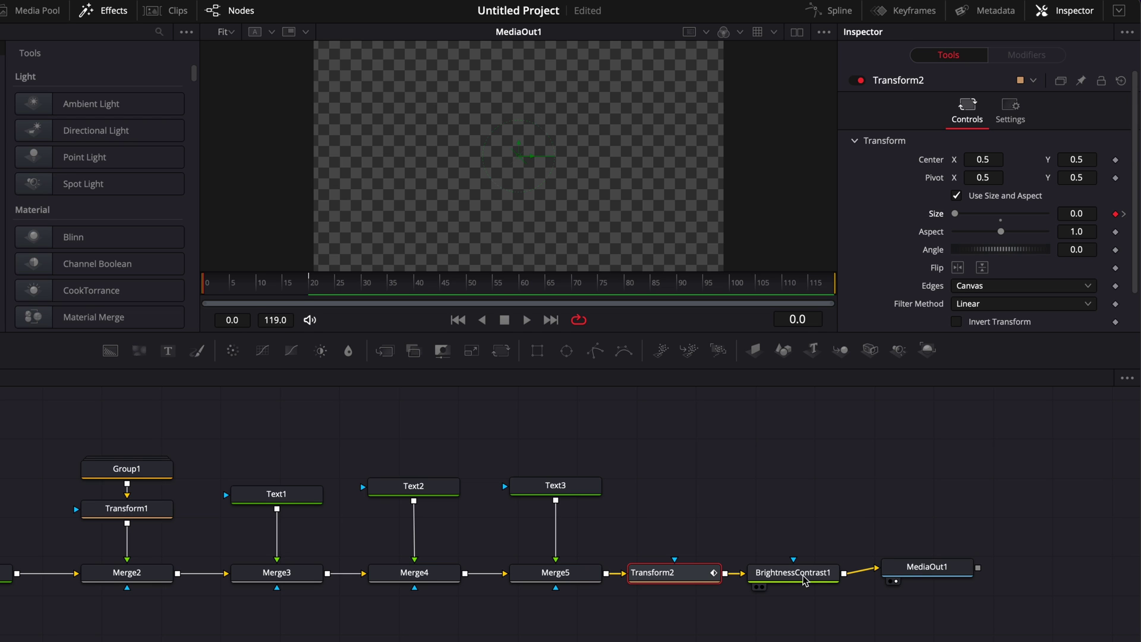
click(800, 579)
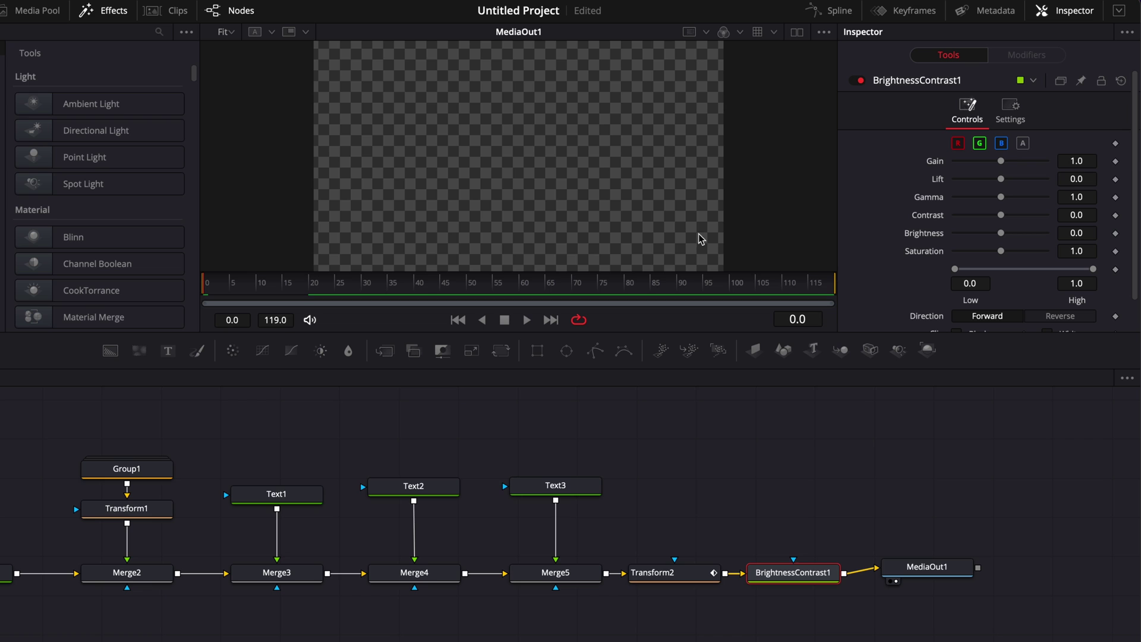
Apply BrightnessContrast1's Gain to alpha and keyframe it from 0 at frame 0 to 1.0 at frame 20.
click(1024, 145)
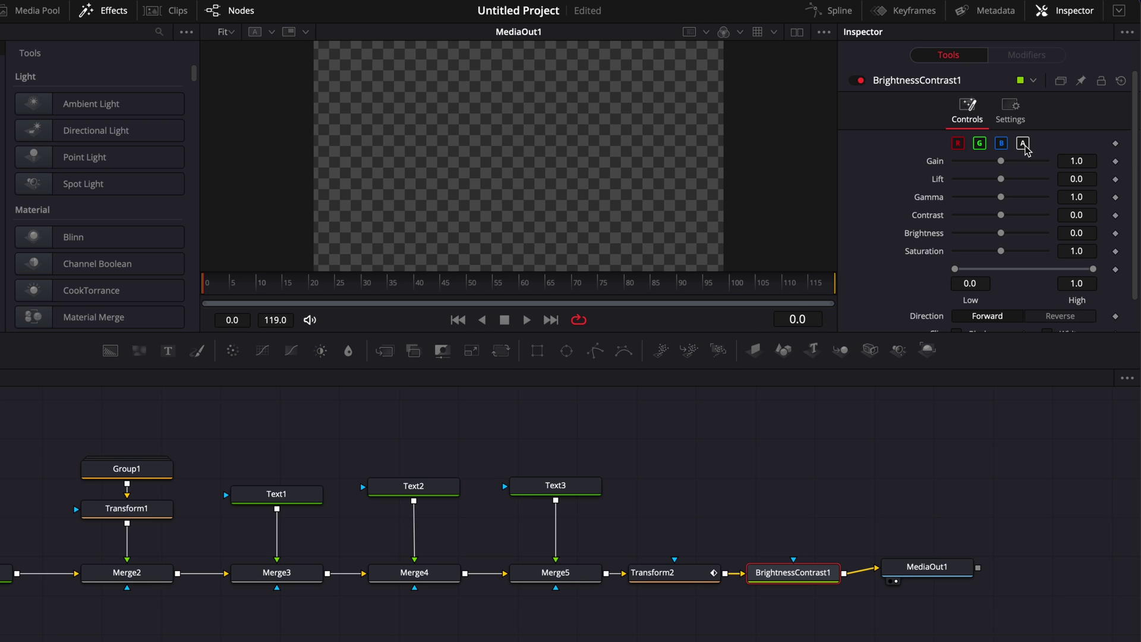
click(314, 283)
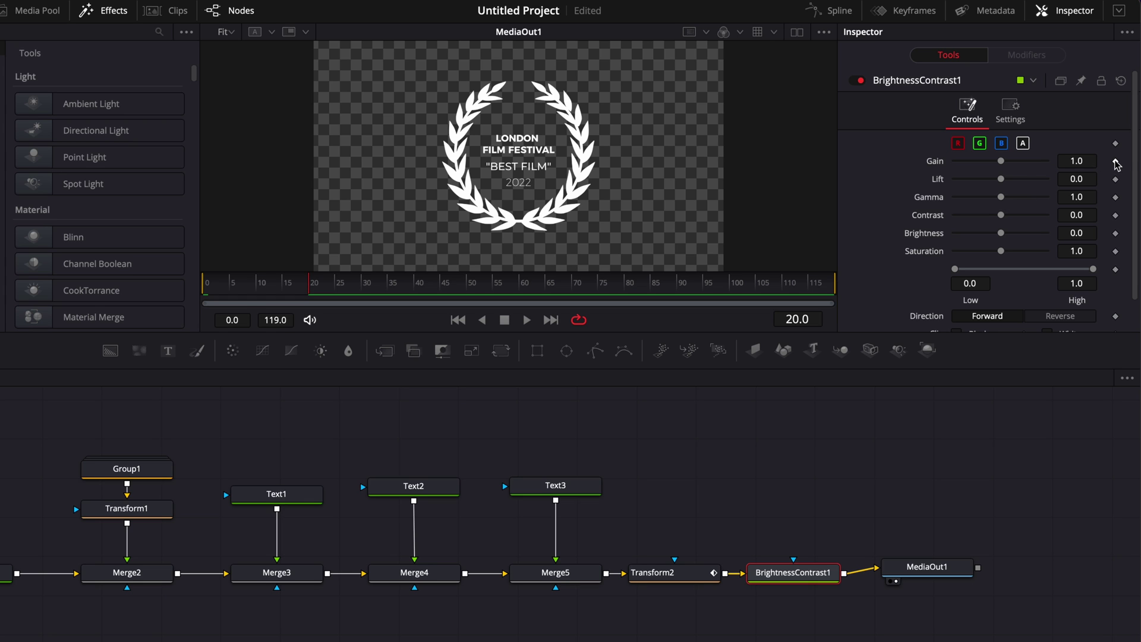
click(1117, 162)
drag(256, 296, 202, 295)
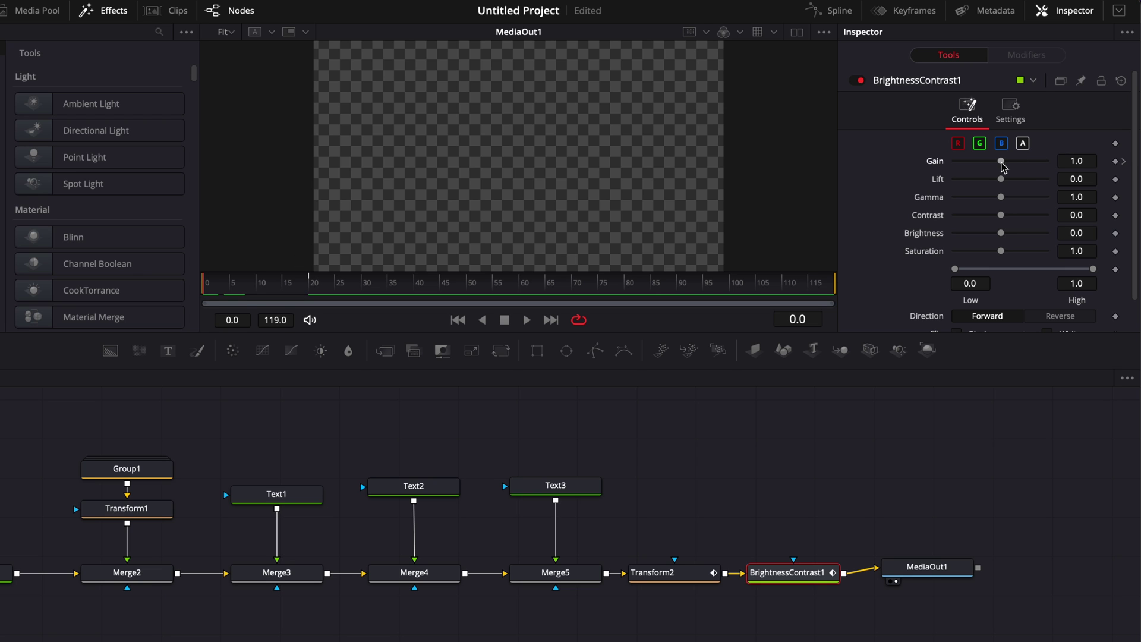
drag(1003, 167, 947, 166)
Play back the animation from an early frame to preview the fade-in.
key(space)
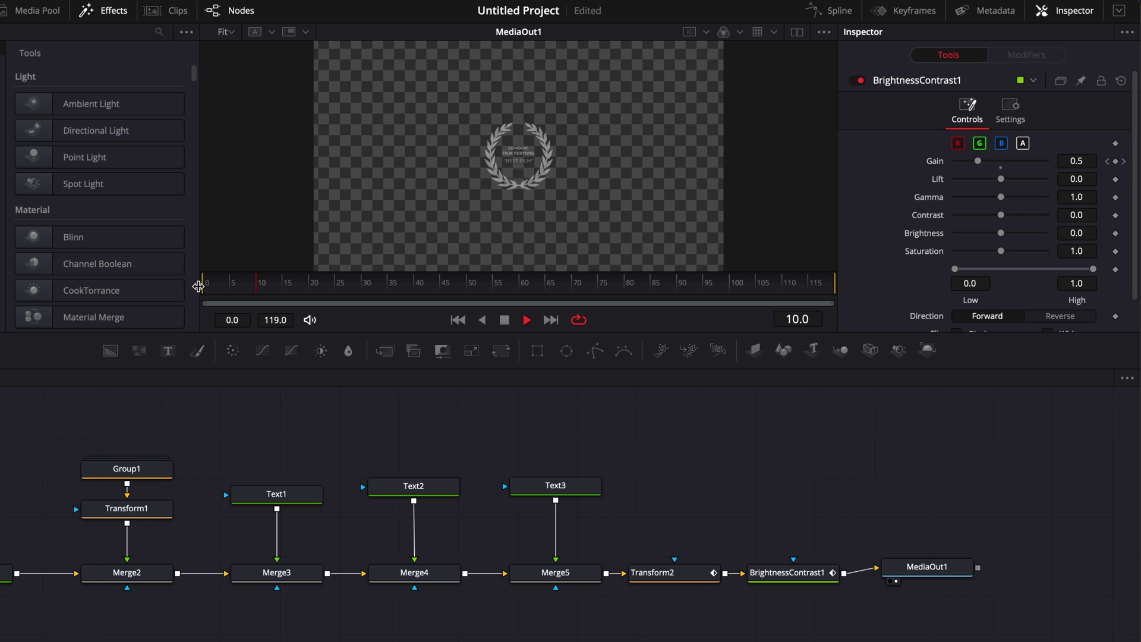
key(space)
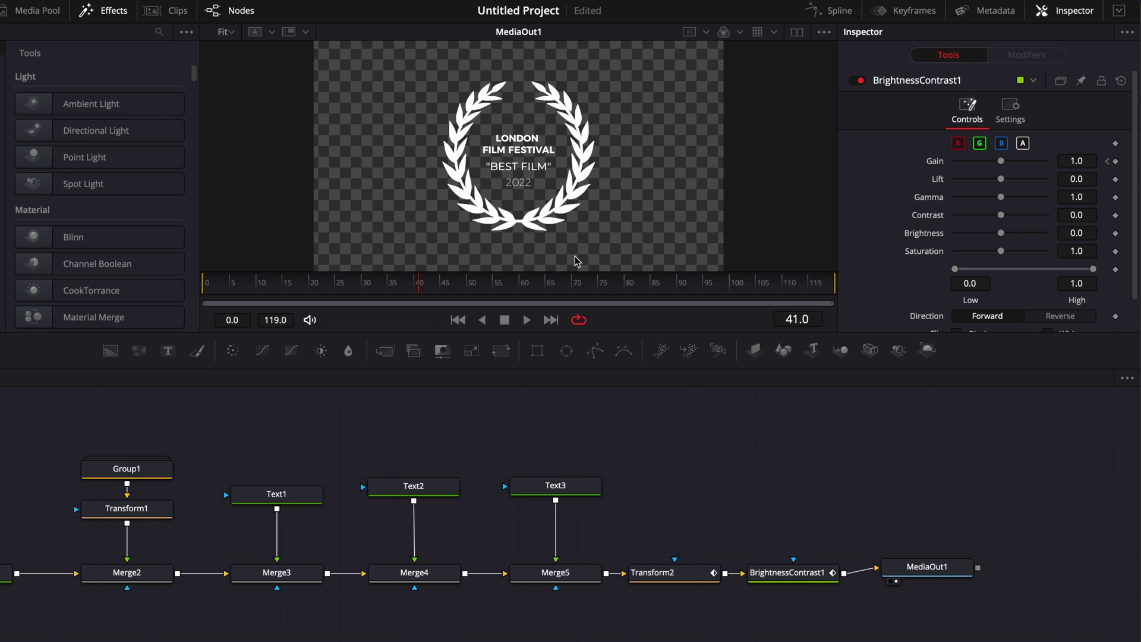
click(215, 291)
key(space)
key(space)
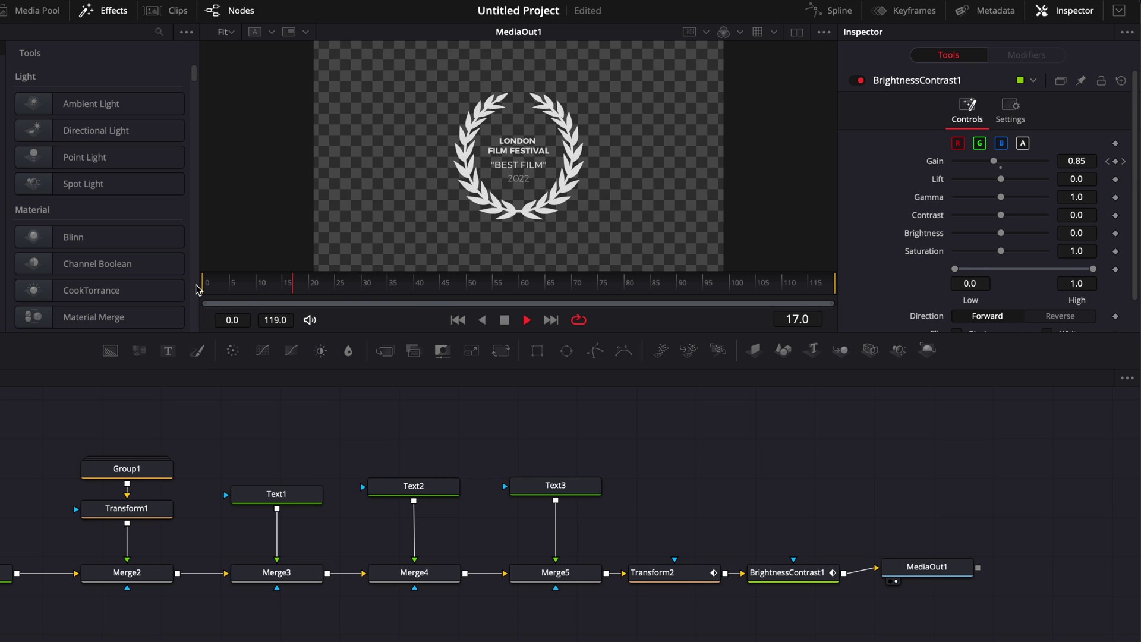
Show the Transform2 Size and BrightnessContrast1 Gain curves in the Spline editor, fit them, and select their keys.
click(833, 11)
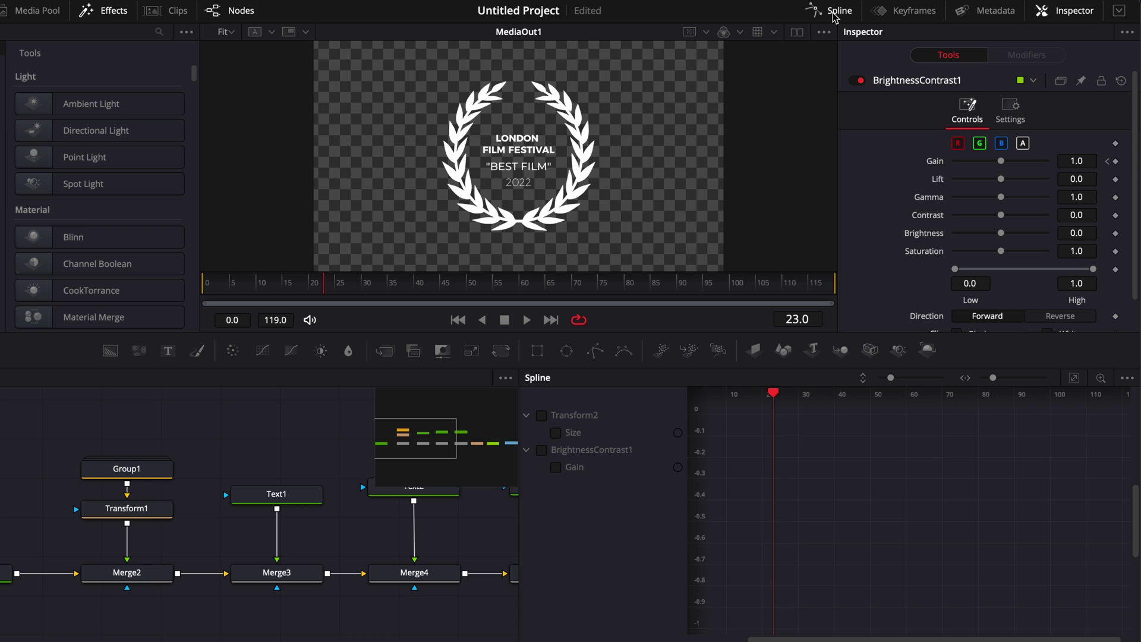
click(541, 415)
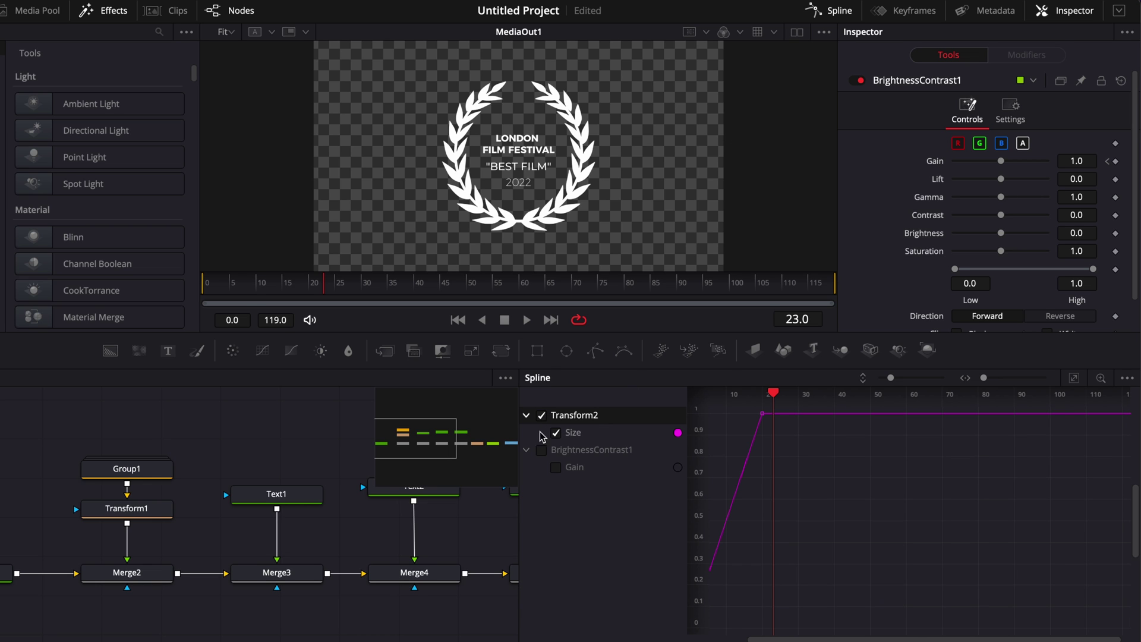
click(542, 452)
click(1075, 379)
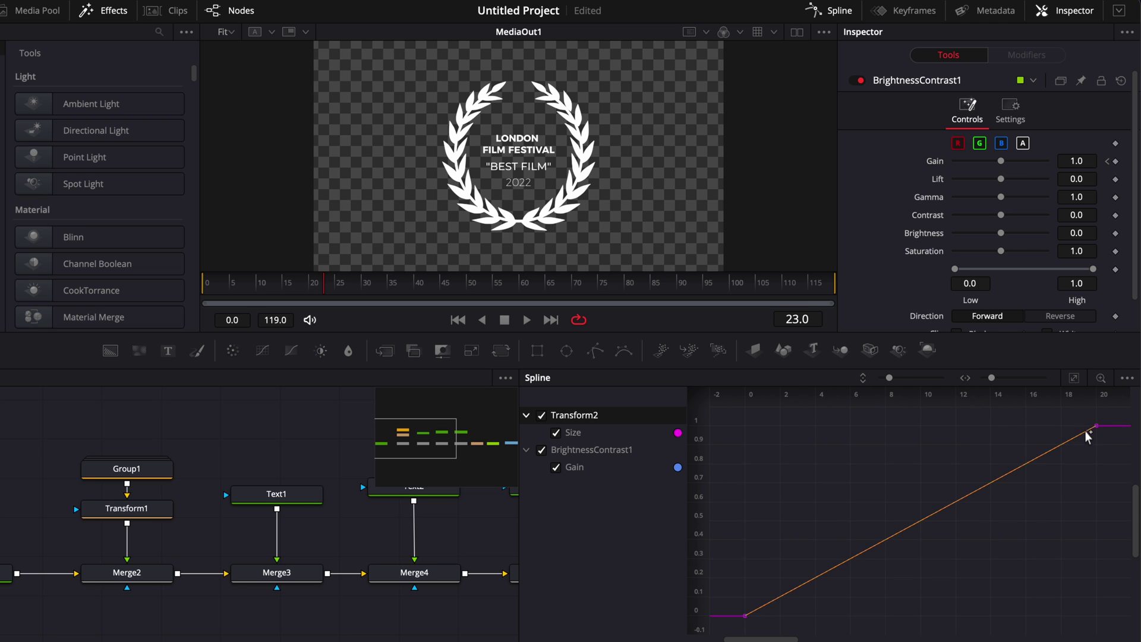
drag(736, 622, 1104, 413)
Smooth the keys into S-curves with Ease In 85 and Ease Out 33, then preview.
key(s)
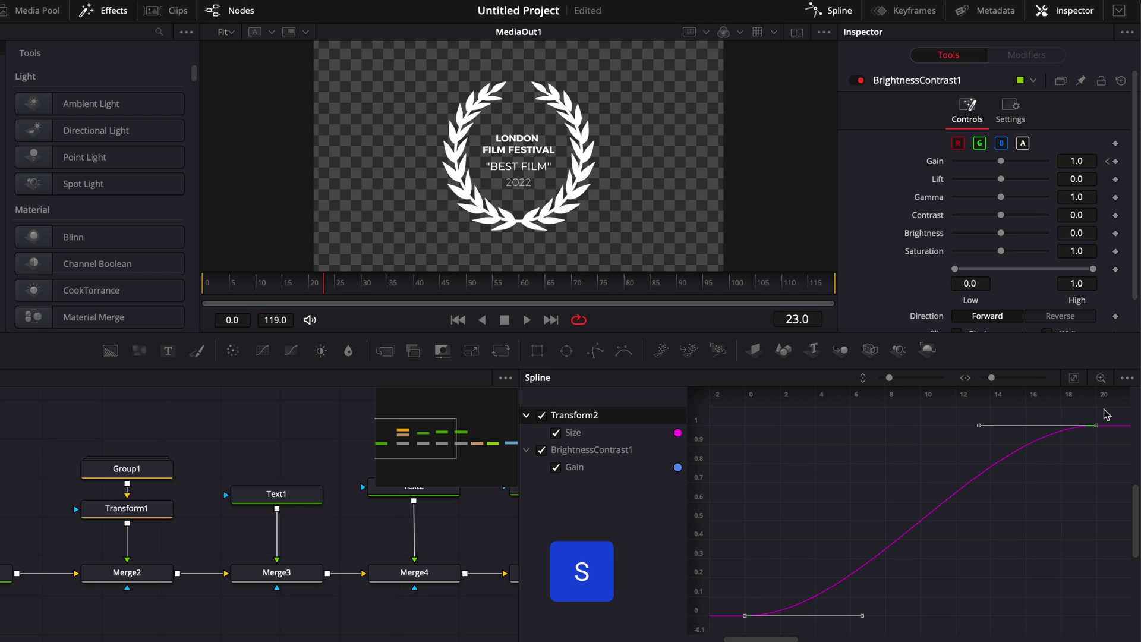
key(t)
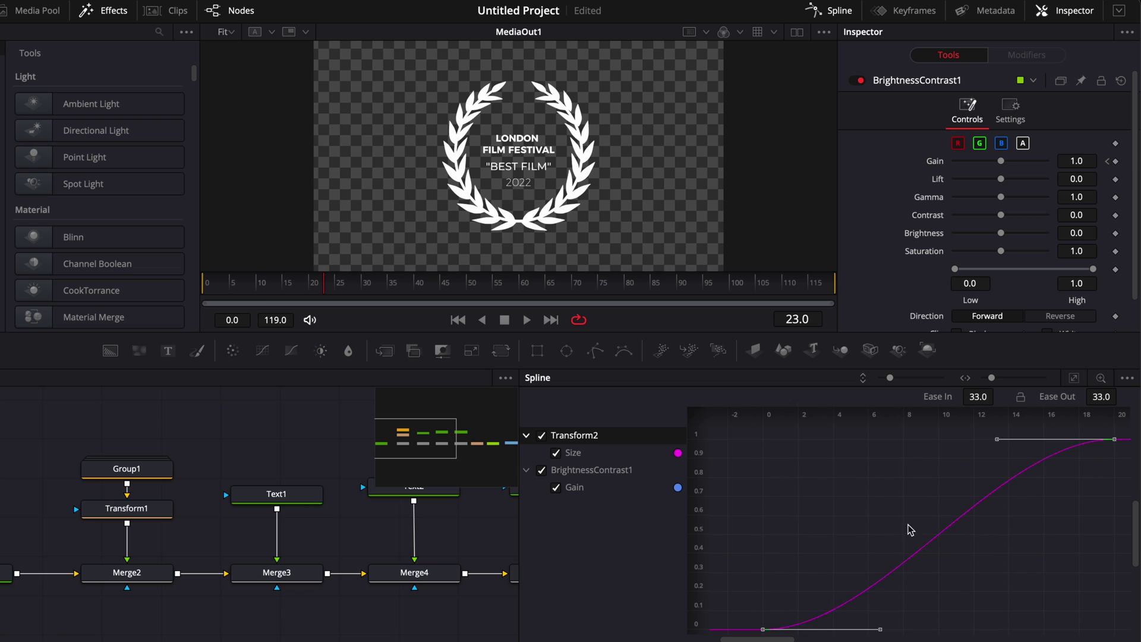
drag(978, 396, 1007, 396)
click(210, 279)
key(space)
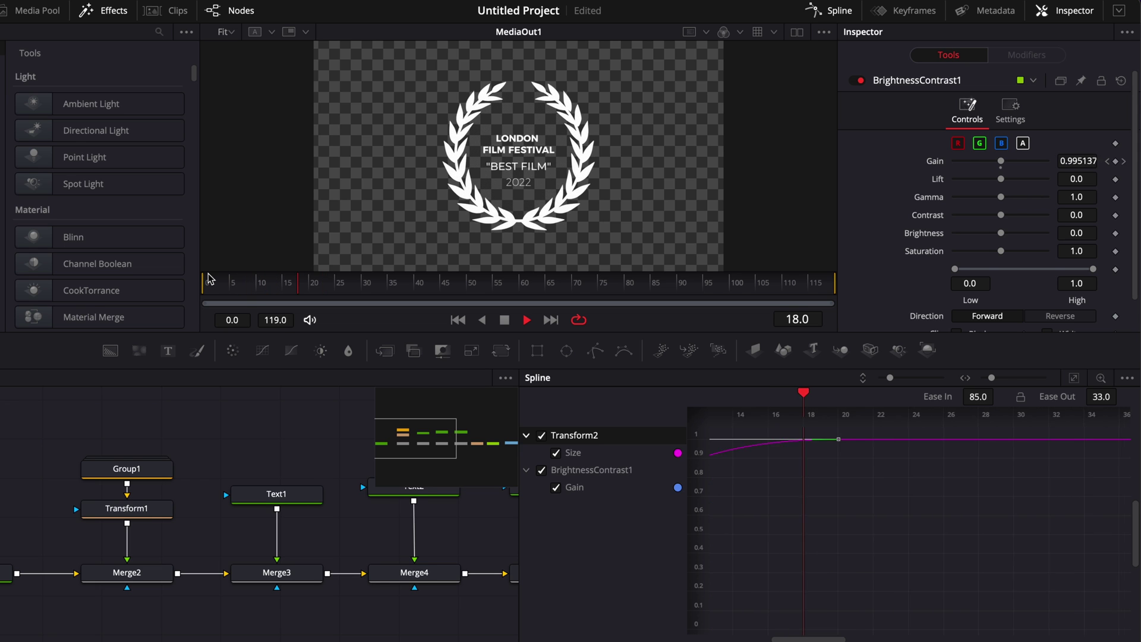
Close the Spline editor, replay from frame 0, and pan the node view to Background1.
key(F8)
key(space)
key(Home)
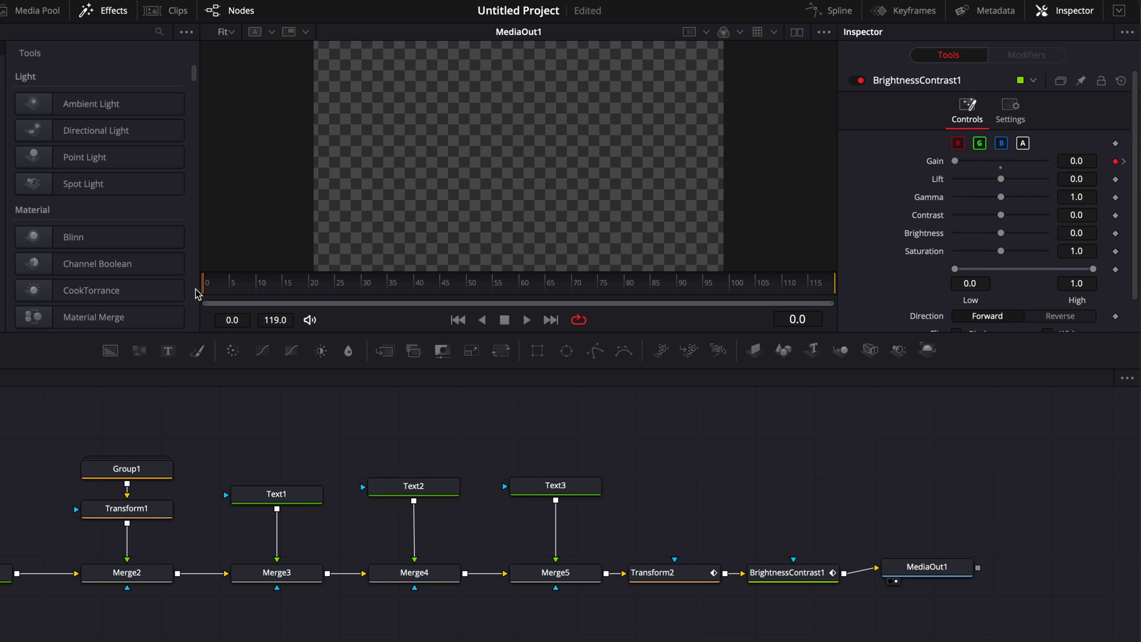
key(space)
key(space)
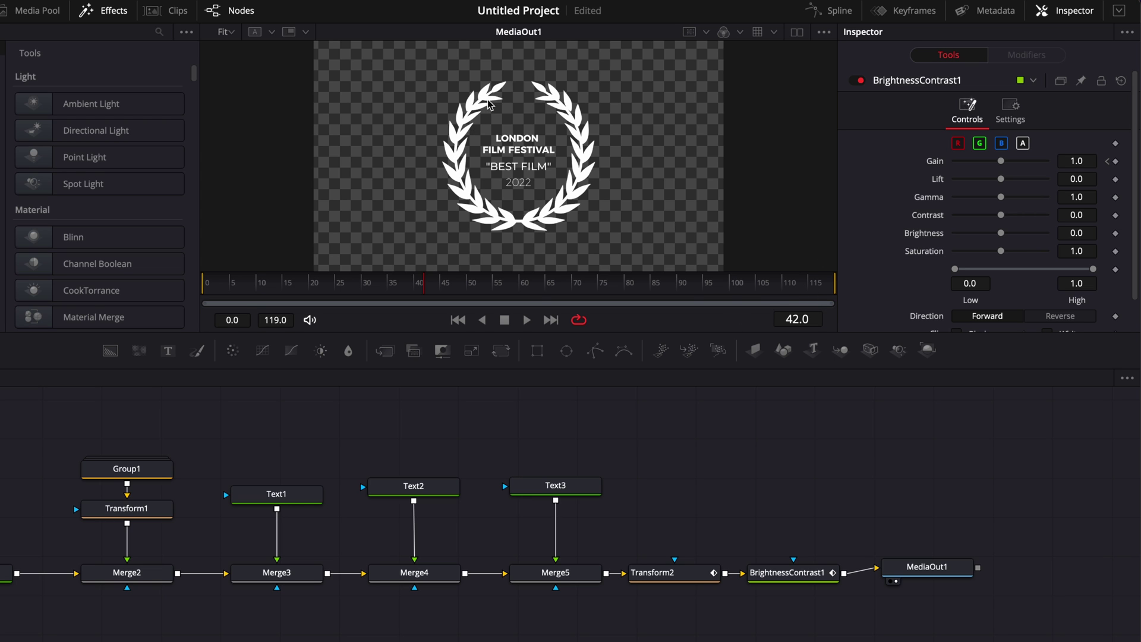
scroll(303, 495, left, 5)
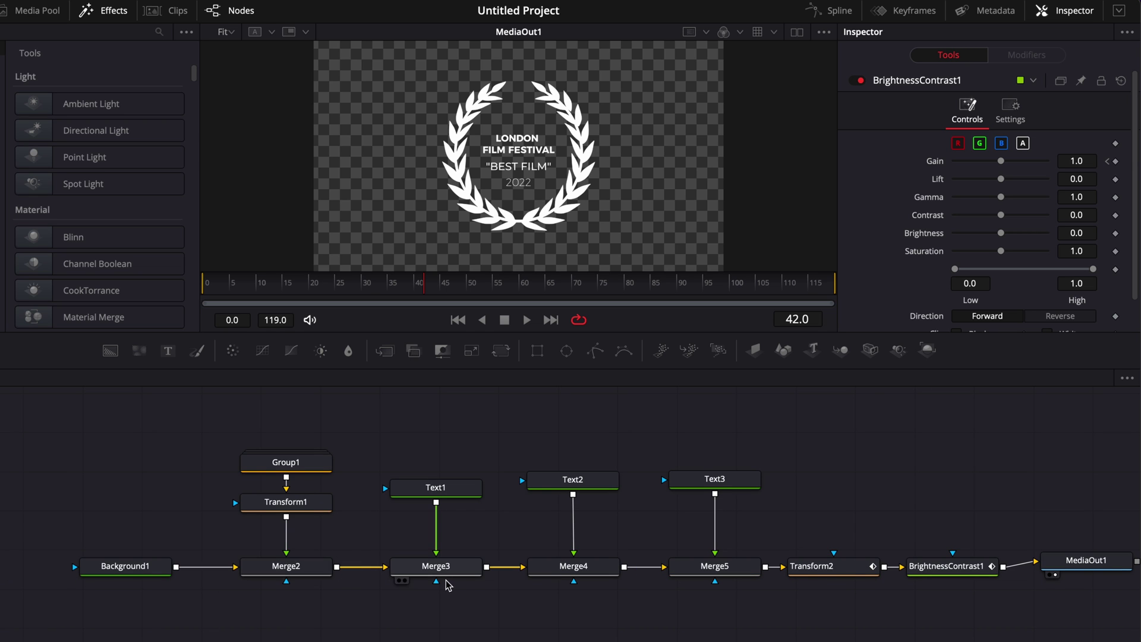
Move the leftmost nodes aside and select Merge2 as the insertion point.
drag(84, 445, 92, 570)
click(92, 569)
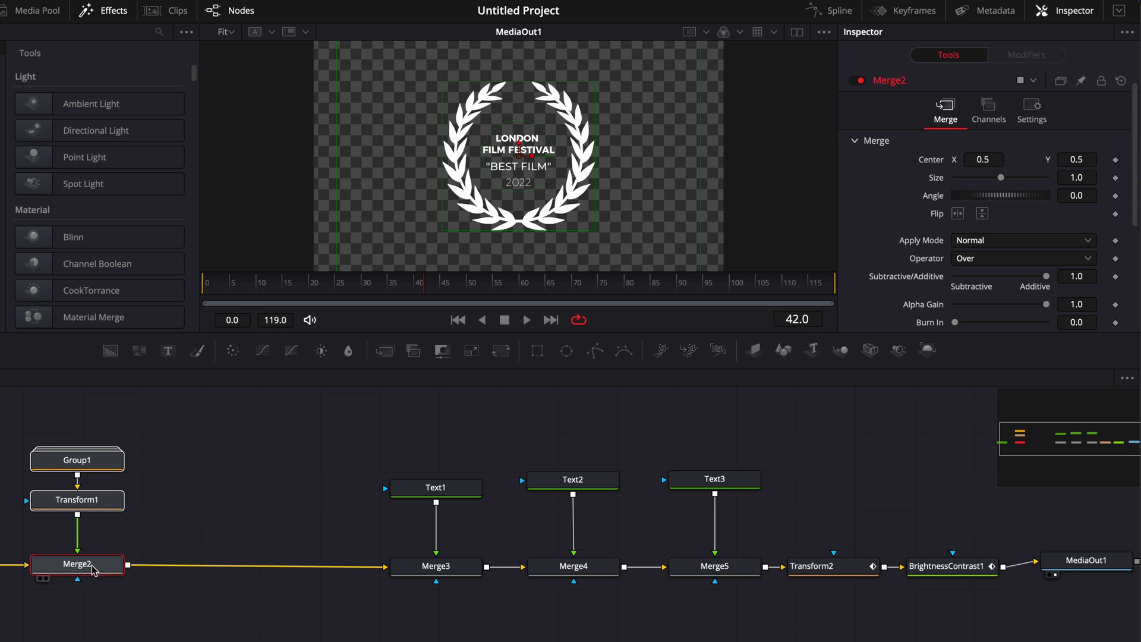
drag(196, 522, 318, 529)
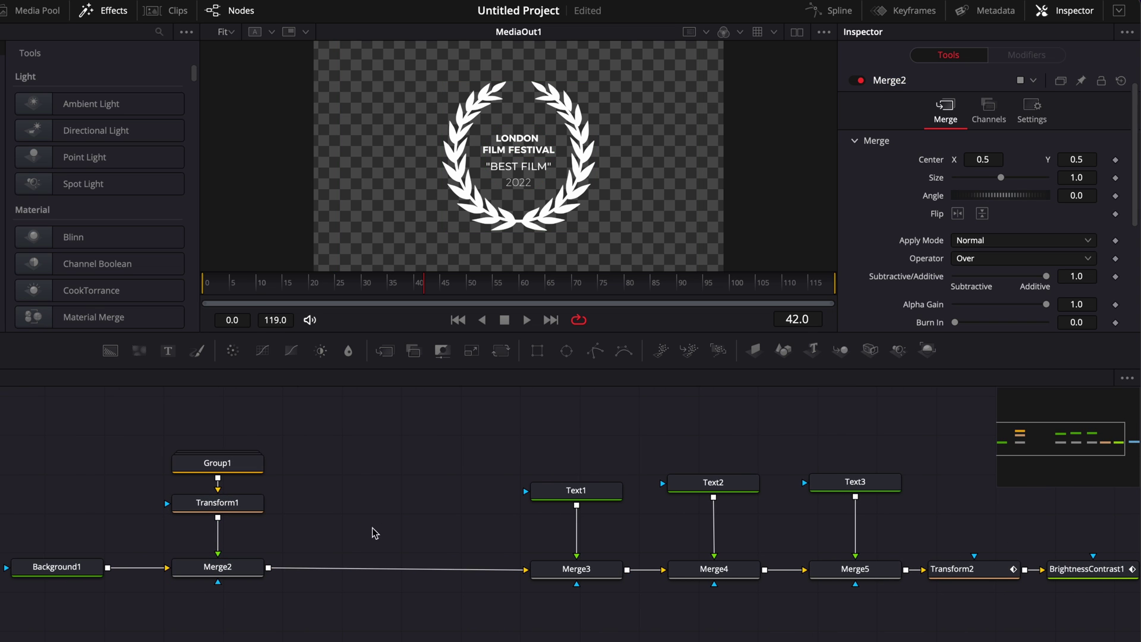
click(230, 569)
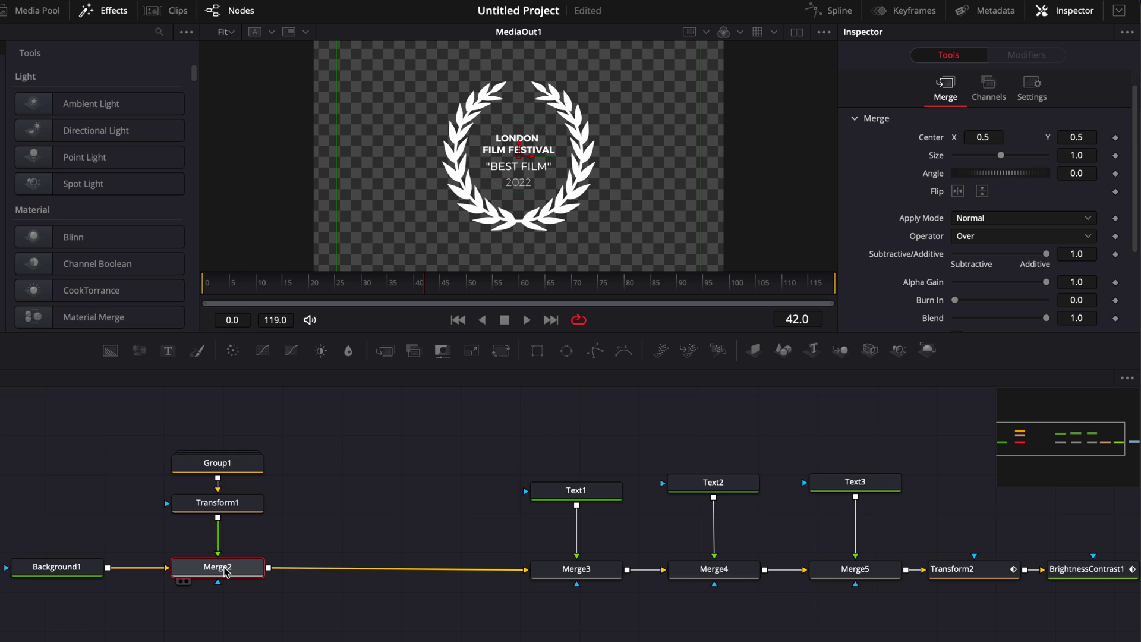
Insert Merge6 between Merge2 and Merge3 and feed a new Background4 into it.
click(388, 354)
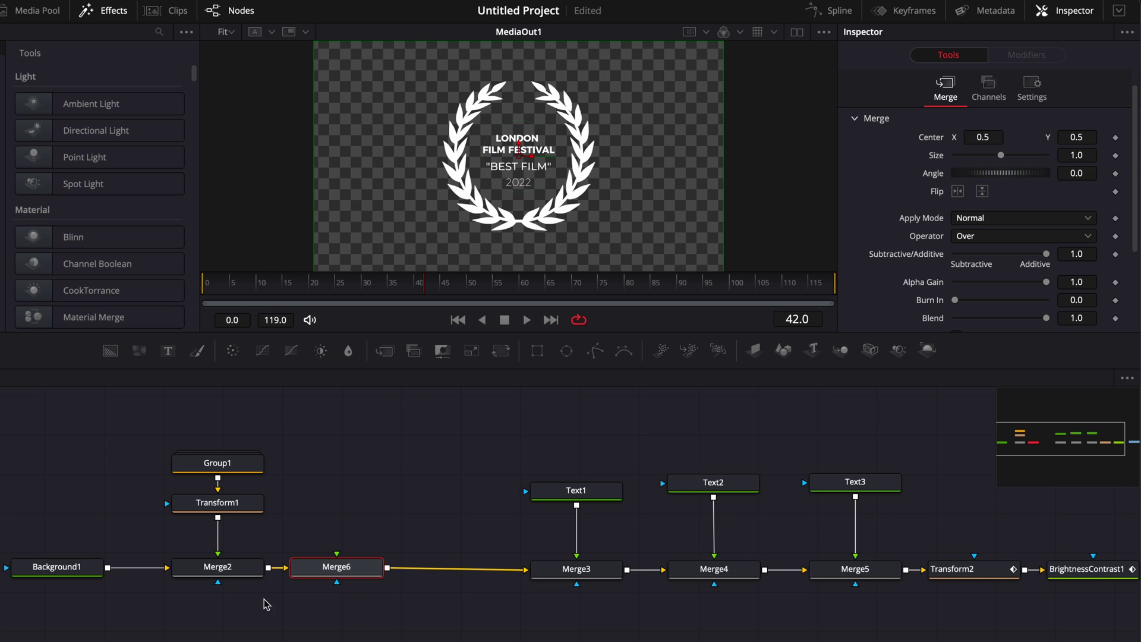
drag(341, 572, 412, 572)
drag(110, 351, 407, 556)
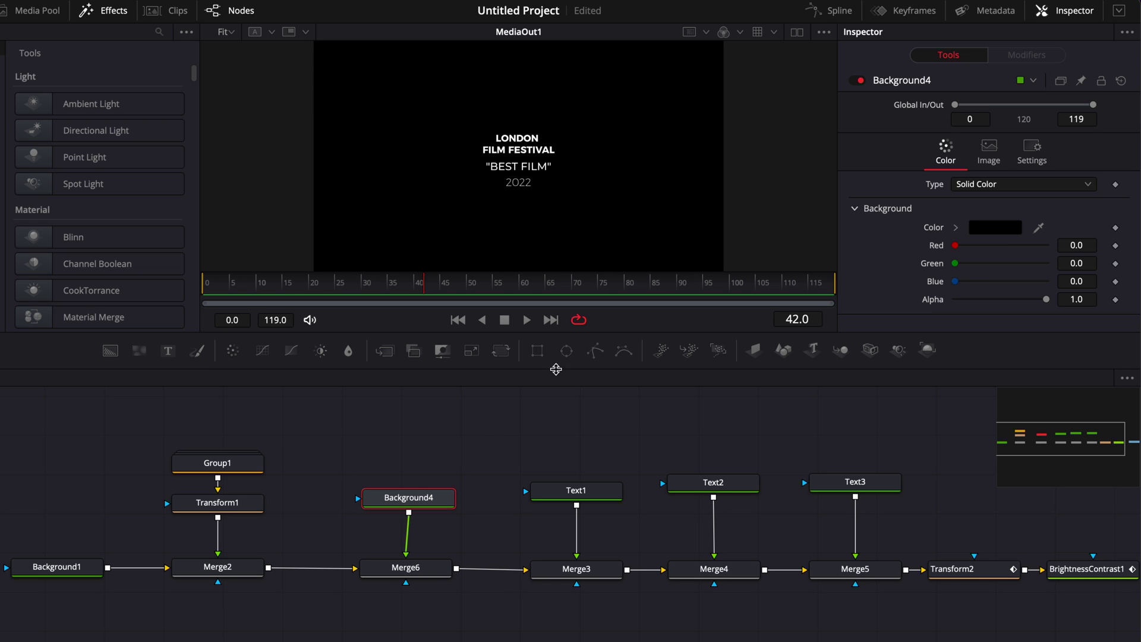
Add Rectangle1 to Background4 as a narrow strip, height about 1.07, angle -30, soft edge 0.0205.
click(539, 354)
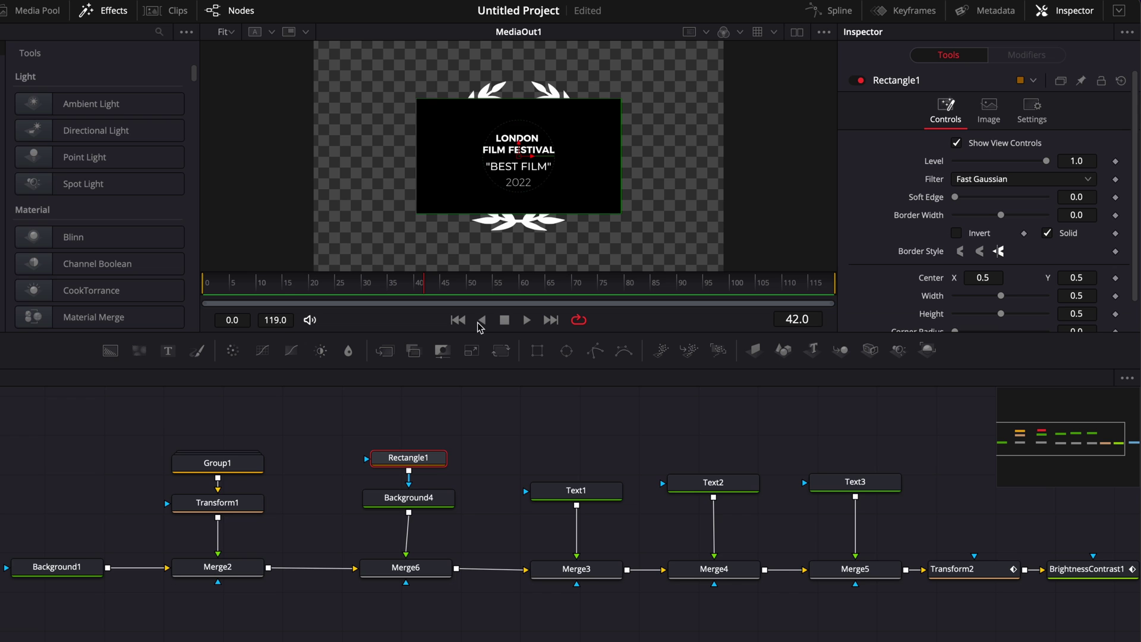
drag(620, 173, 521, 173)
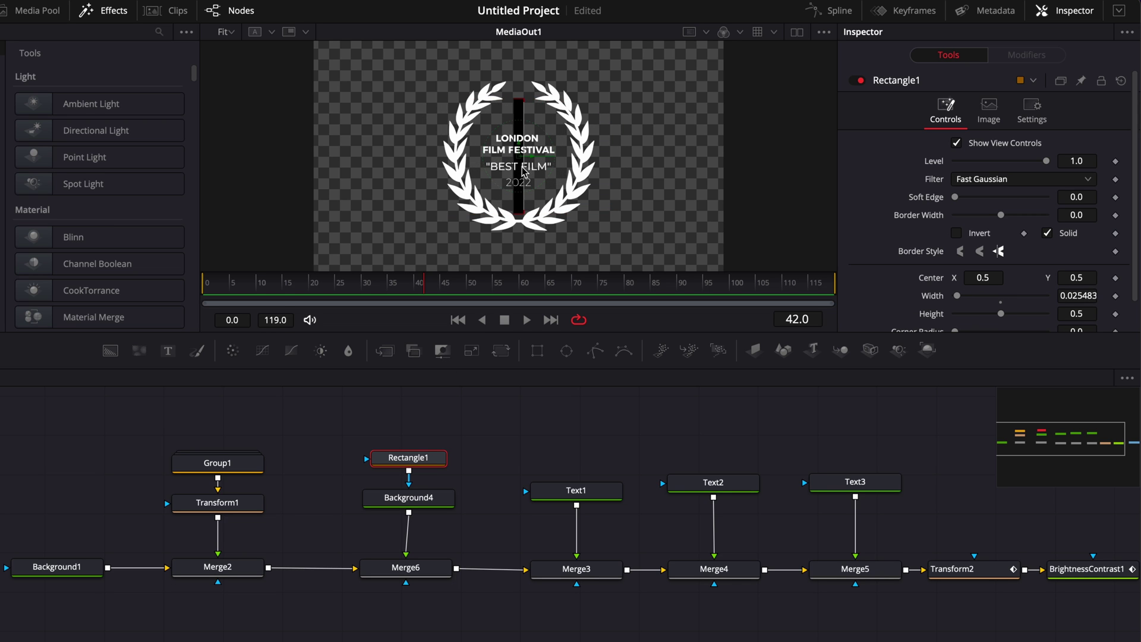
drag(519, 217, 520, 285)
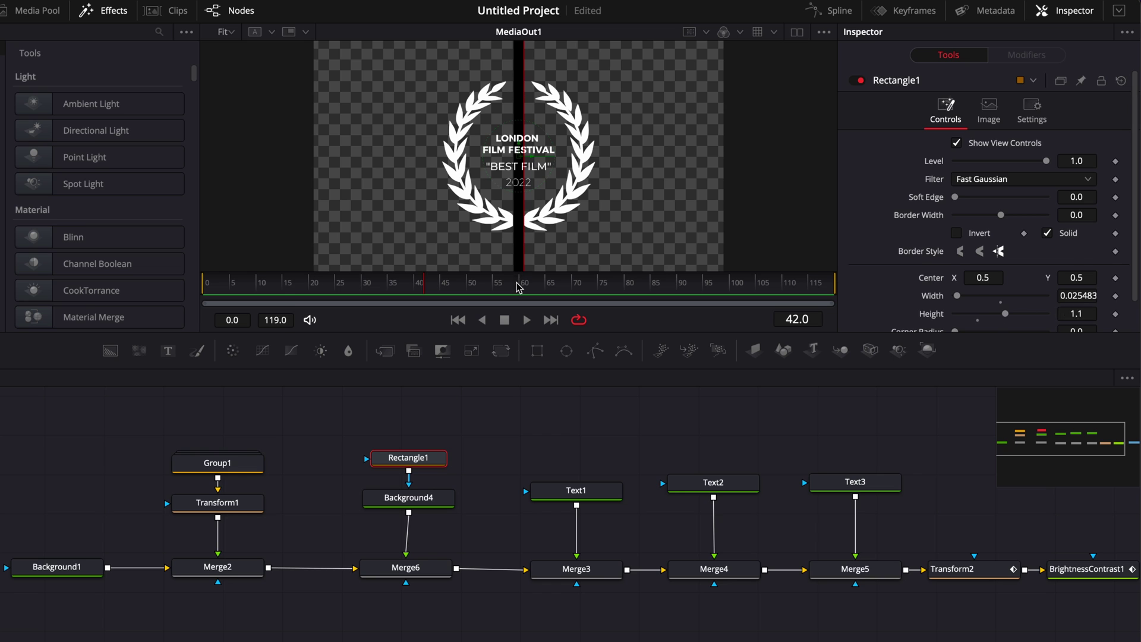
scroll(1083, 297, down, 2)
click(1083, 321)
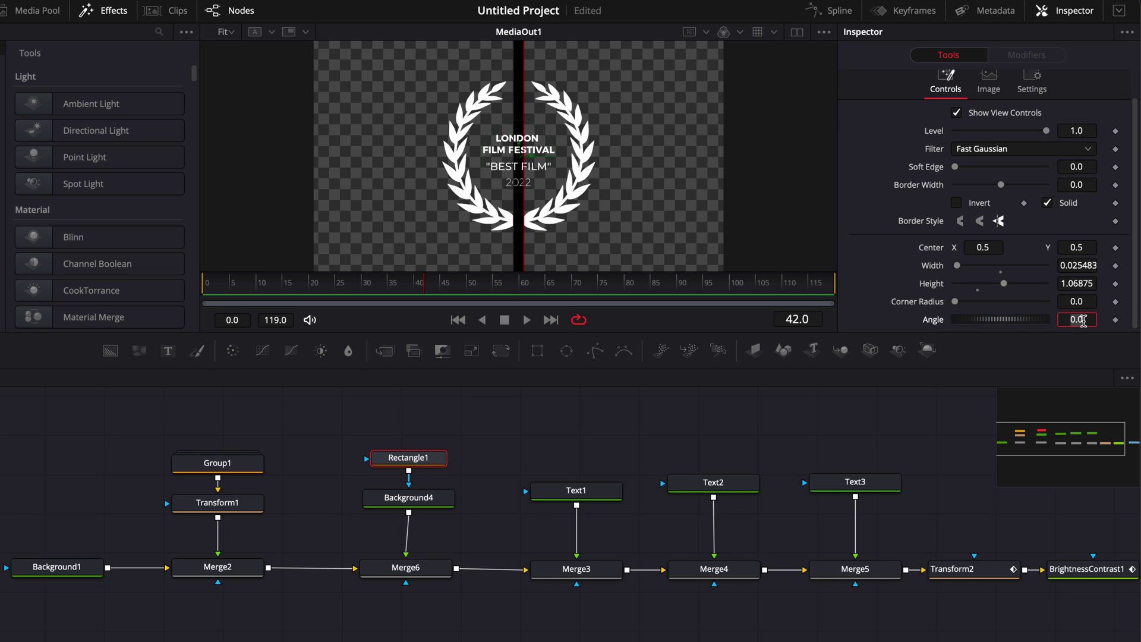
text(-30)
key(Tab)
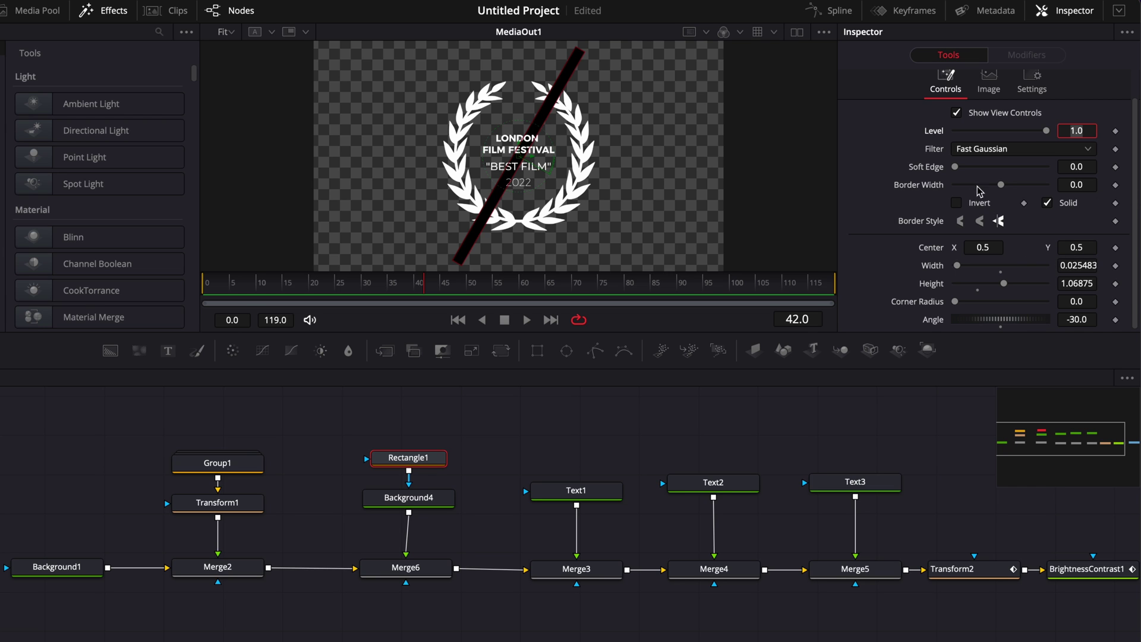
drag(956, 168, 965, 171)
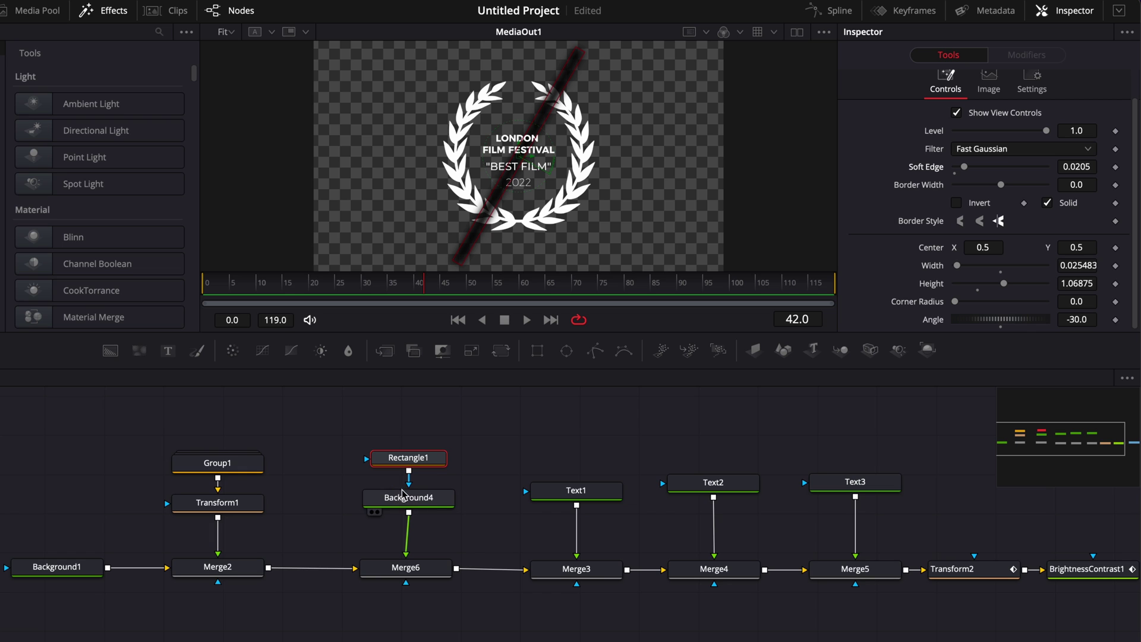
Set Background4's colour to mid gray (RGB 0.458823) using the colour wheel.
click(427, 500)
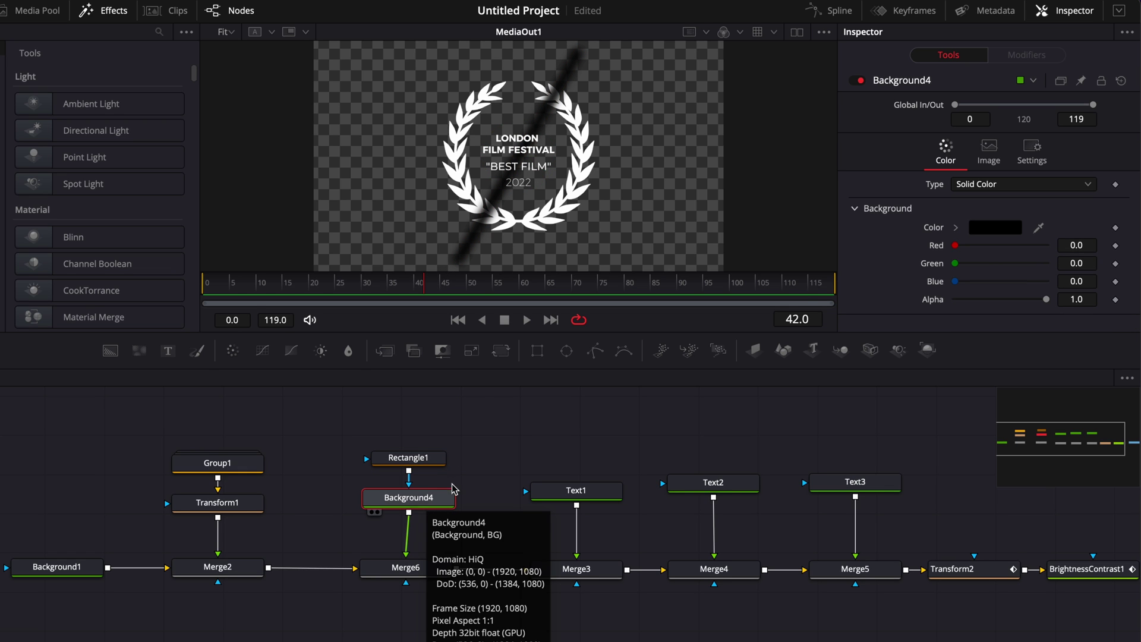
click(997, 229)
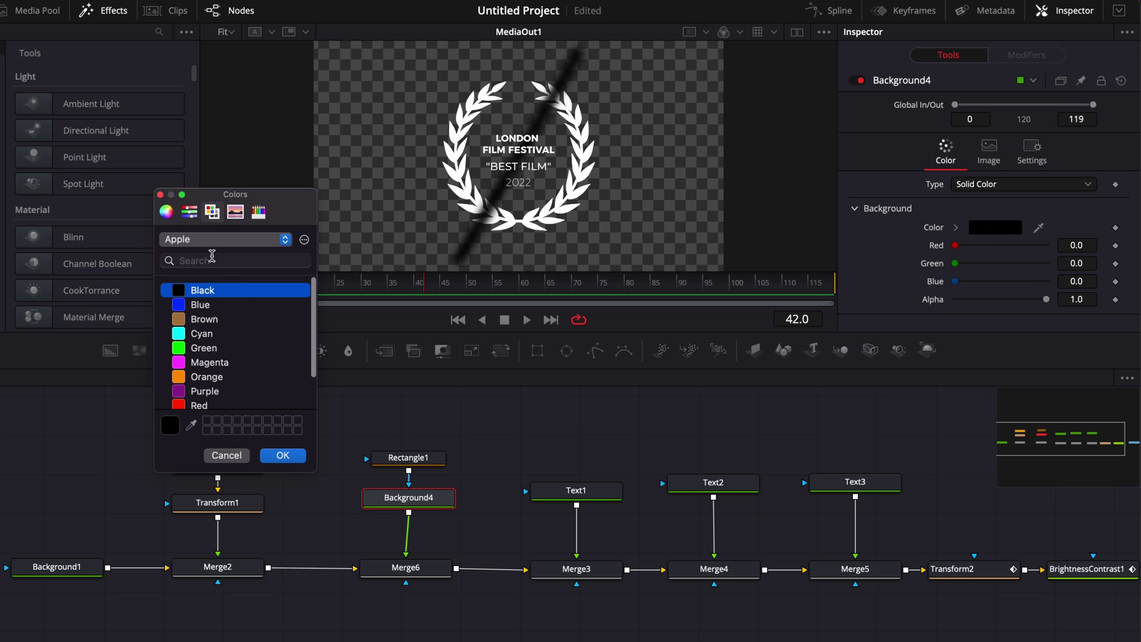
click(166, 211)
click(240, 400)
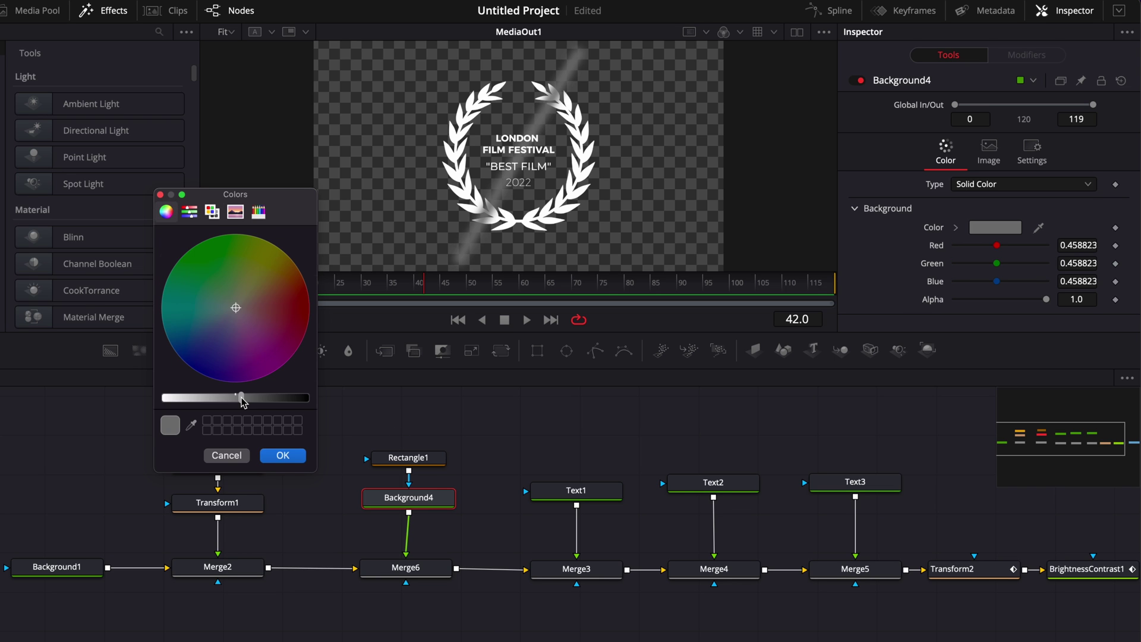
click(282, 455)
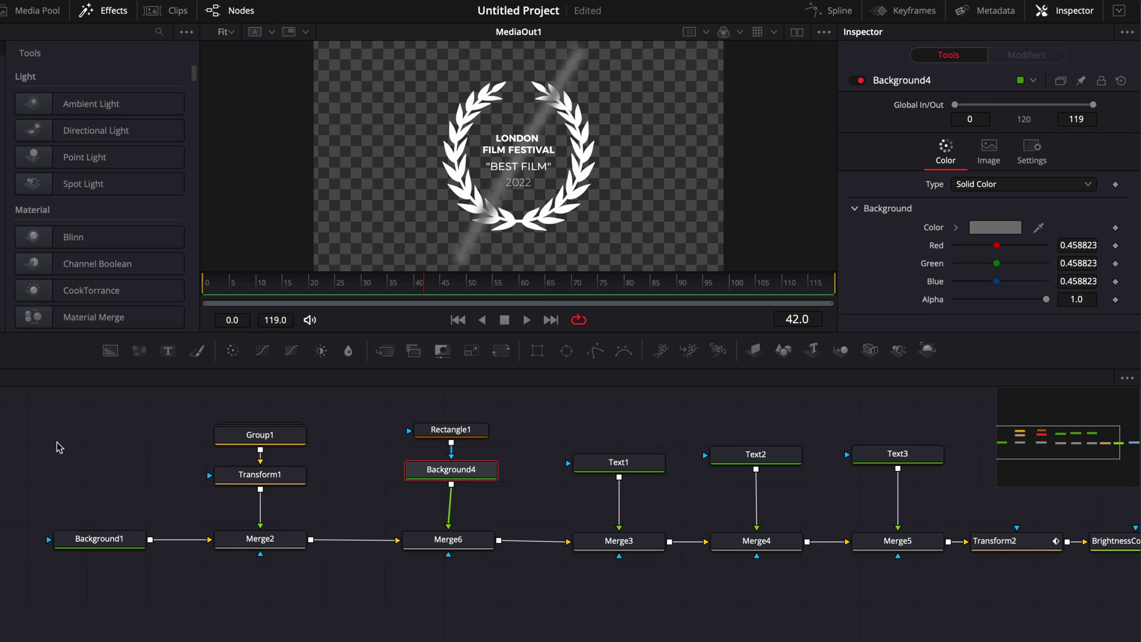
Copy the wreath's Group1 and Transform1 nodes.
drag(63, 429, 328, 576)
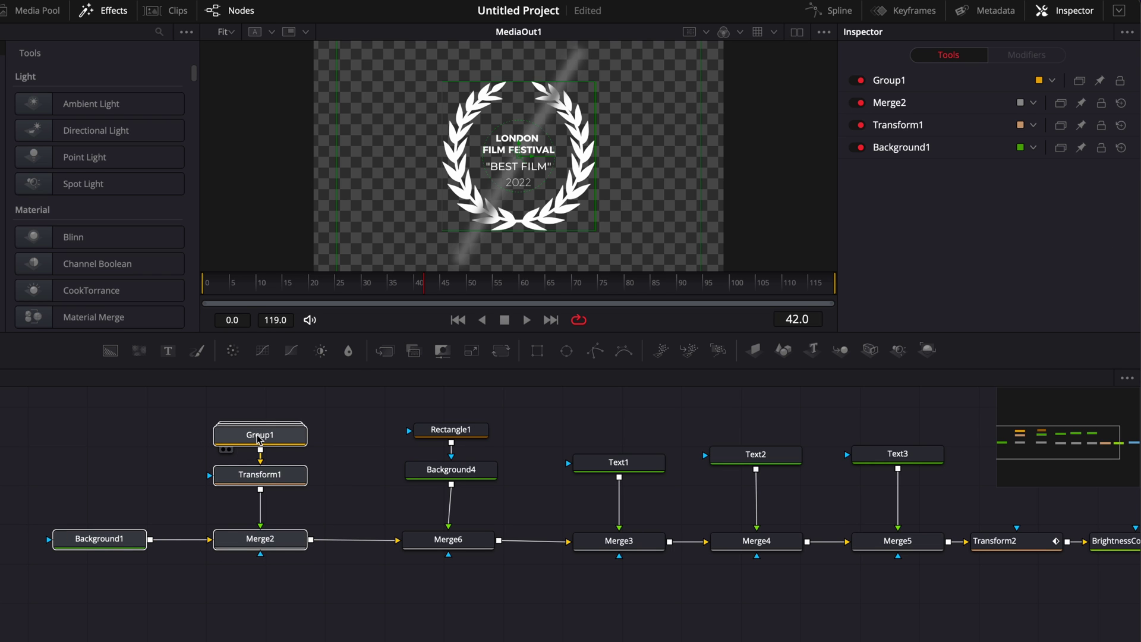
mouse_move(259, 439)
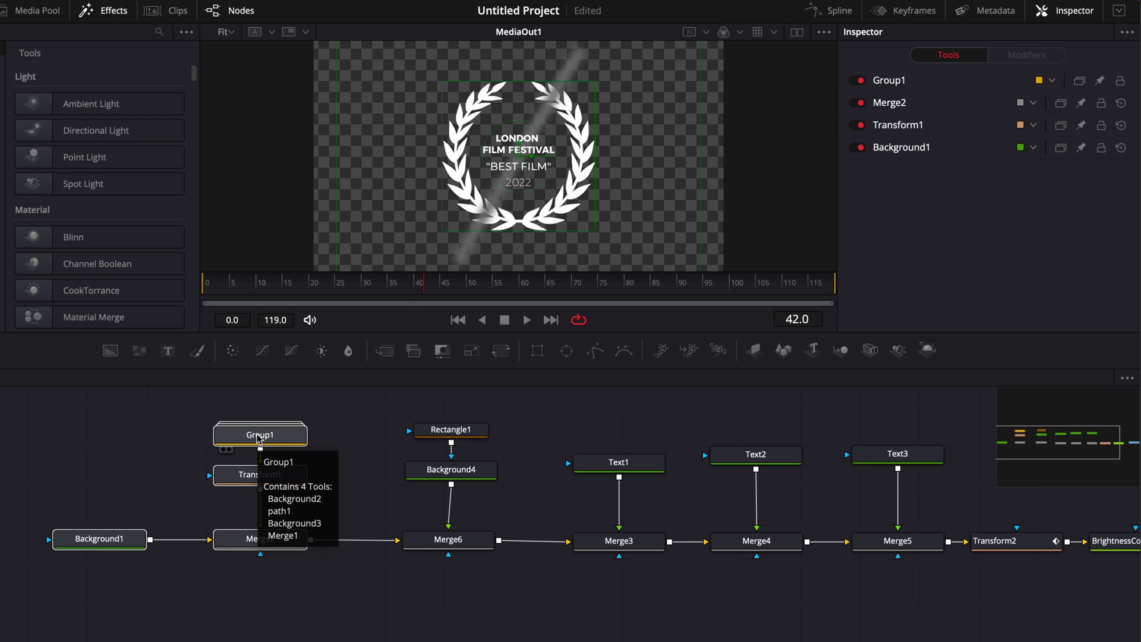
right_click(260, 439)
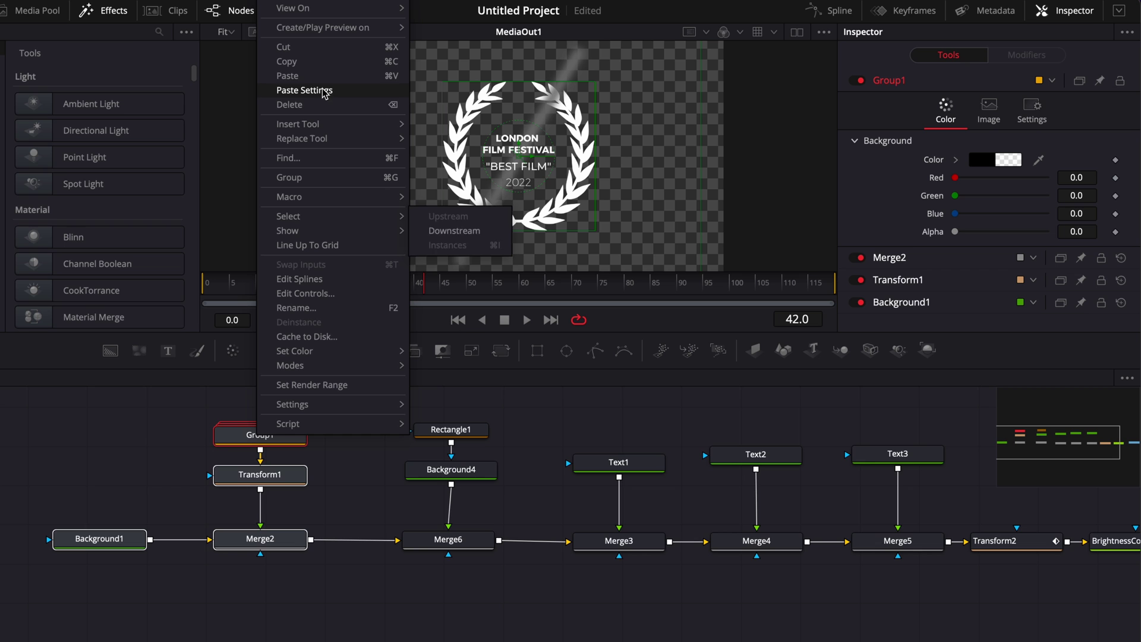
click(313, 62)
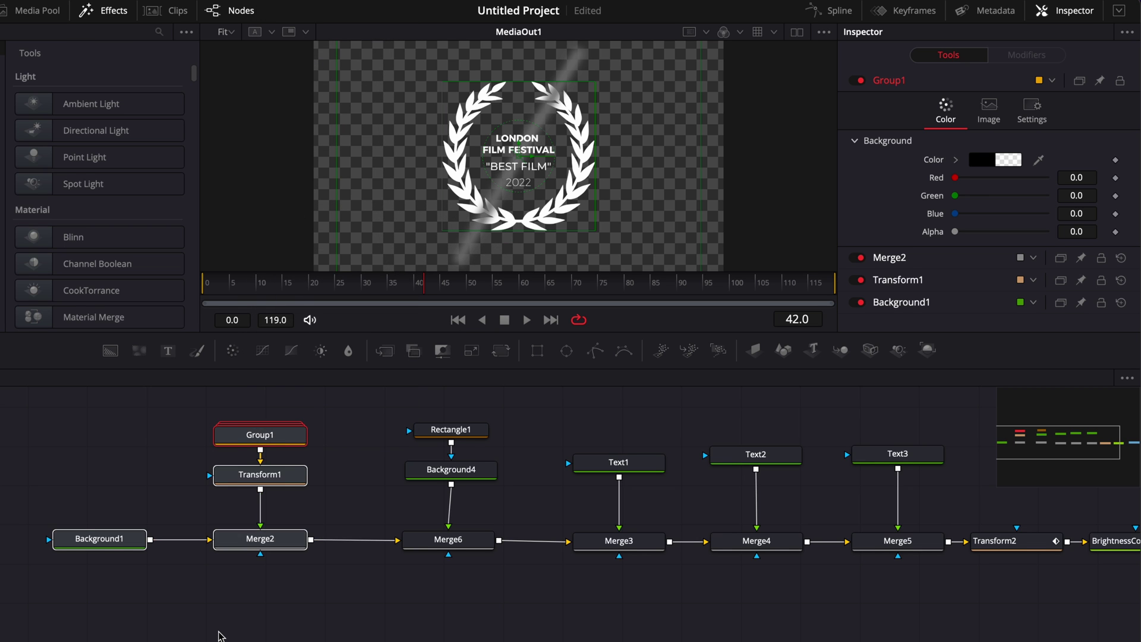
Paste the copied nodes as linked instances and move them into open space.
scroll(220, 635, down, 2)
right_click(256, 582)
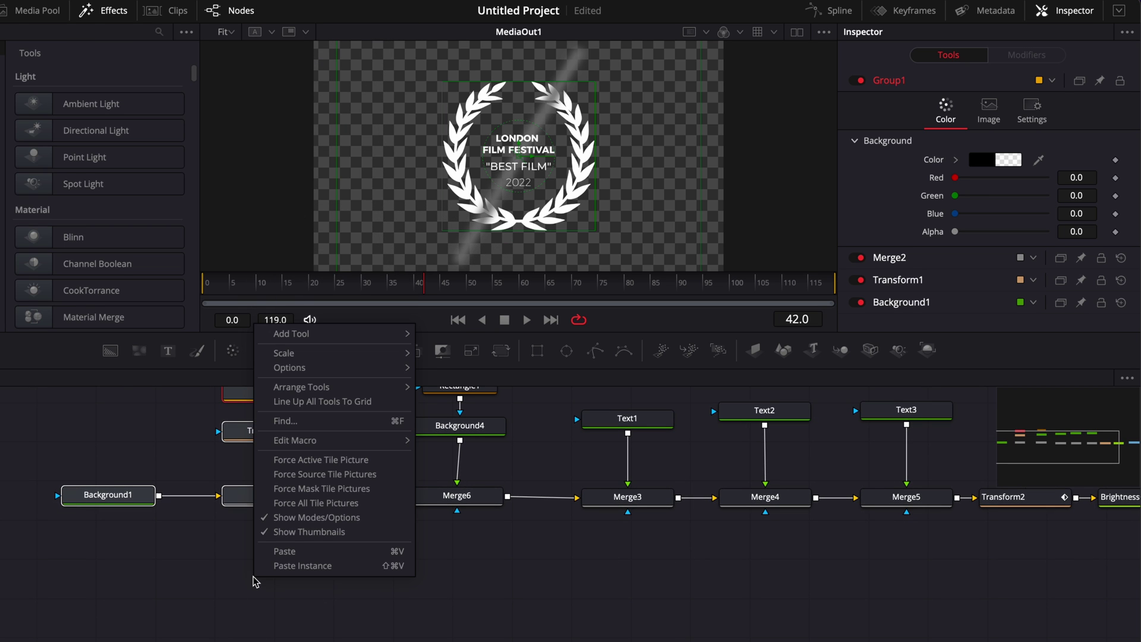
click(301, 567)
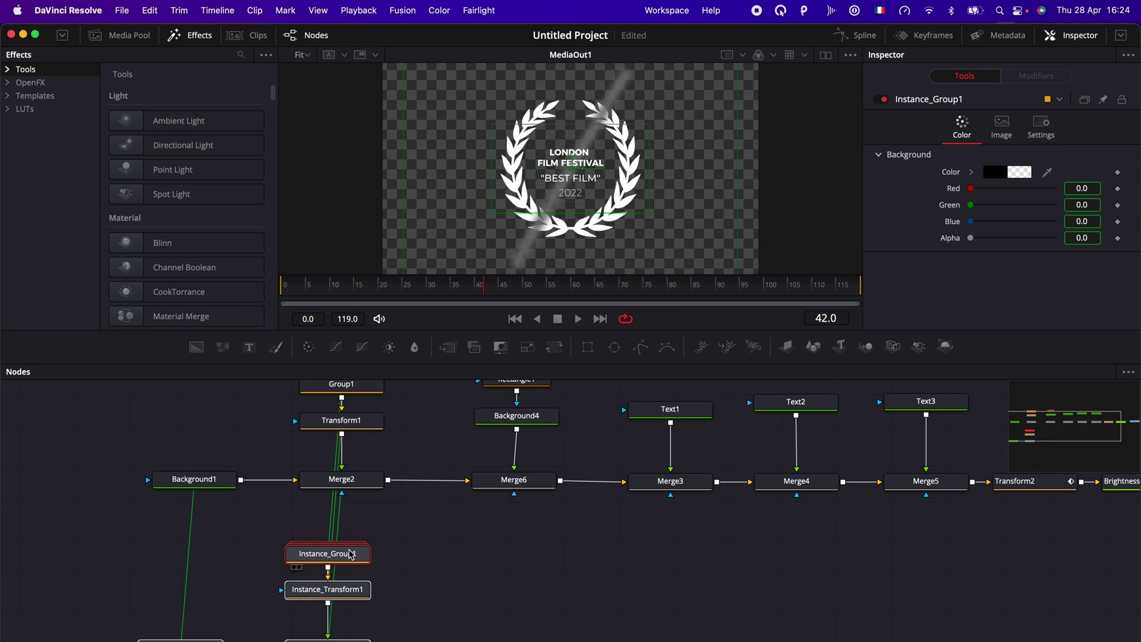
drag(369, 552, 491, 561)
Connect Instance_Merge2's output to Merge6's blue mask input.
scroll(464, 529, down, 2)
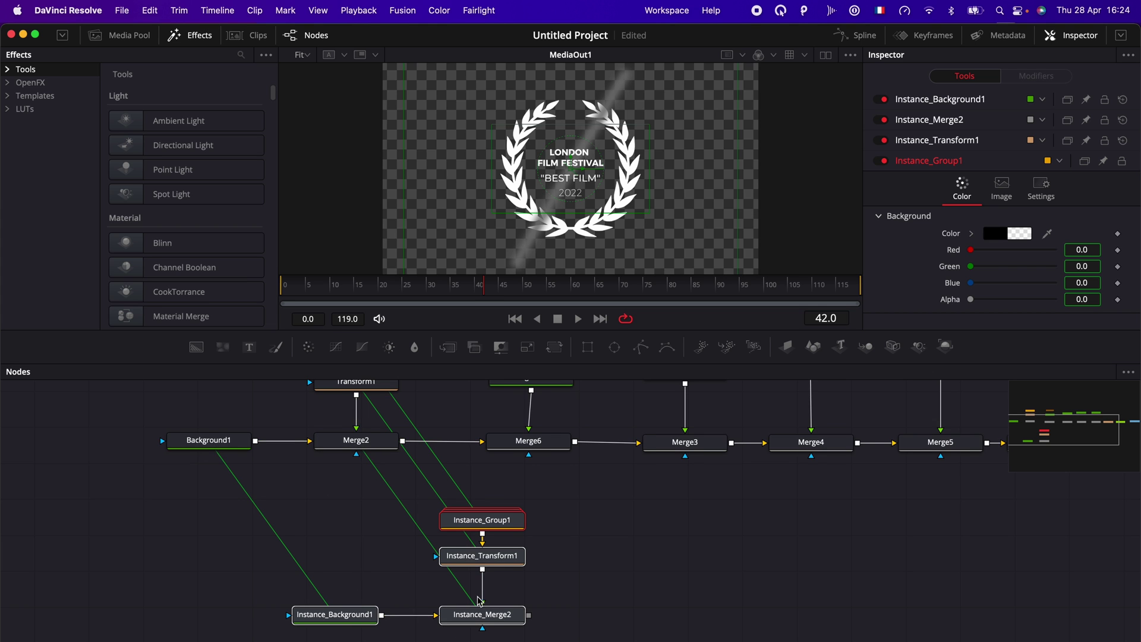
scroll(479, 602, right, 2)
scroll(479, 602, right, 2)
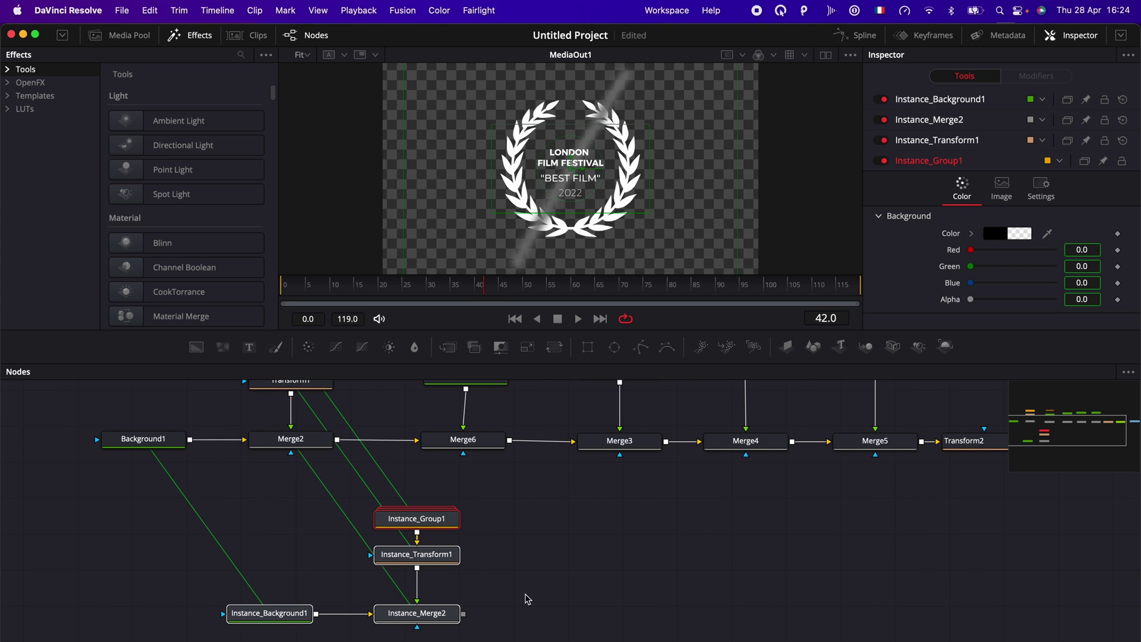
click(523, 600)
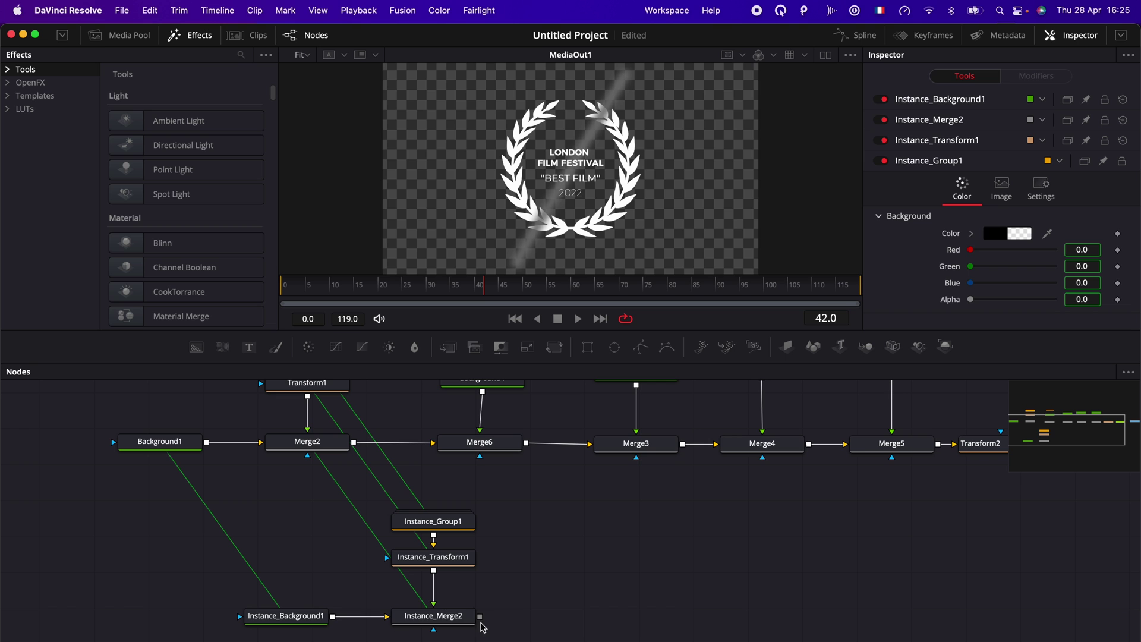
drag(480, 617, 485, 462)
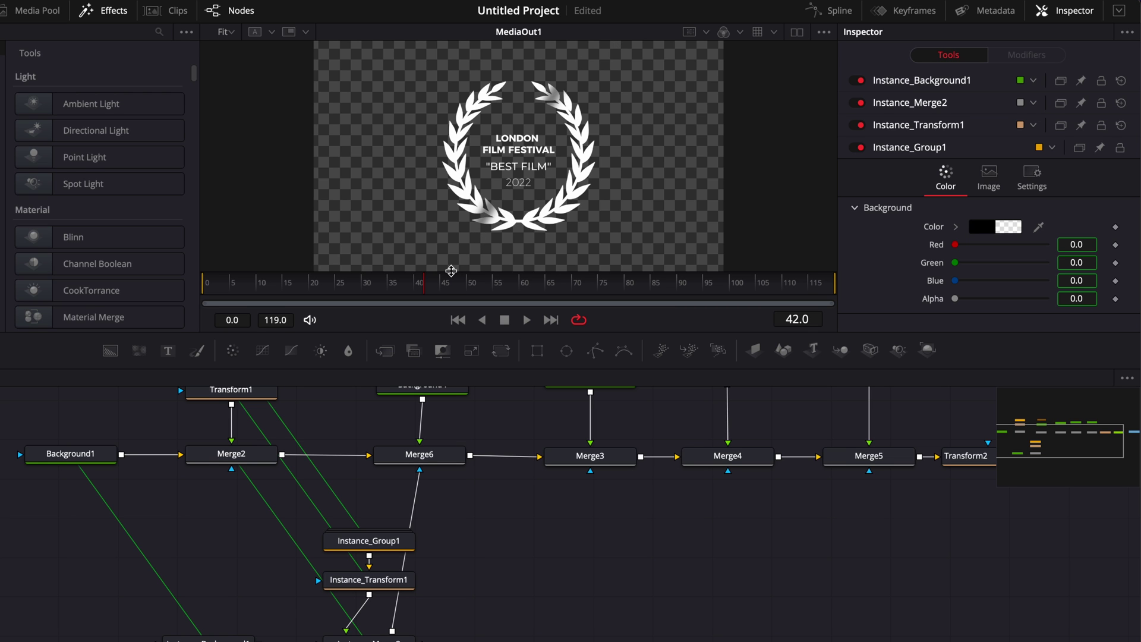
At frame 15, place Rectangle1 just left of the frame and keyframe its Center.
scroll(402, 535, up, 5)
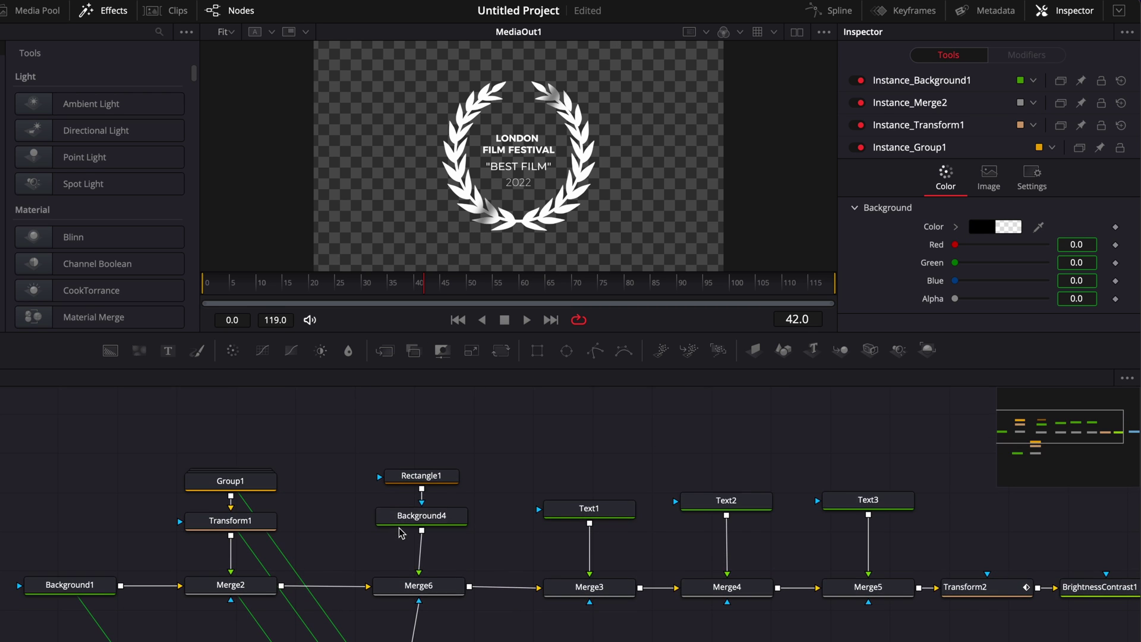
click(424, 483)
click(204, 285)
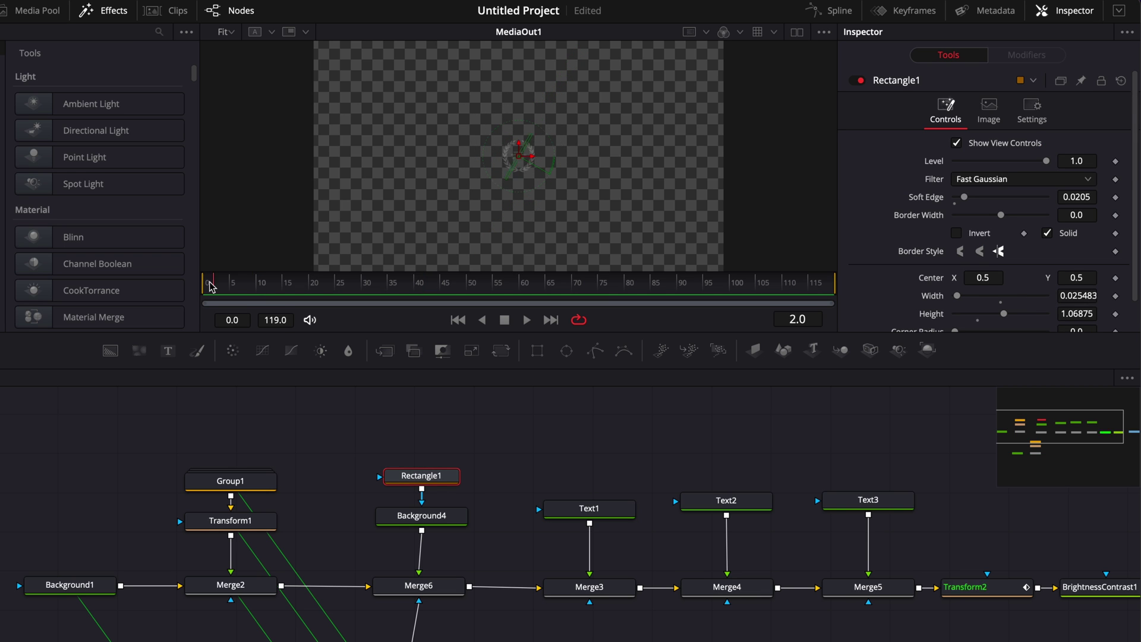
drag(208, 286, 286, 290)
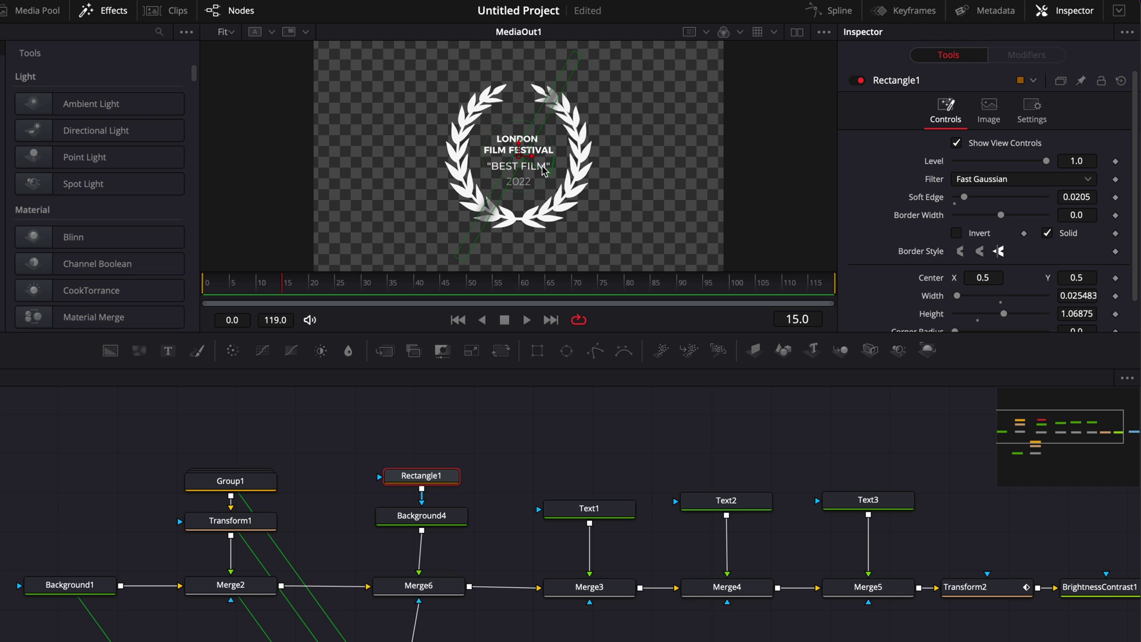
drag(531, 156, 323, 127)
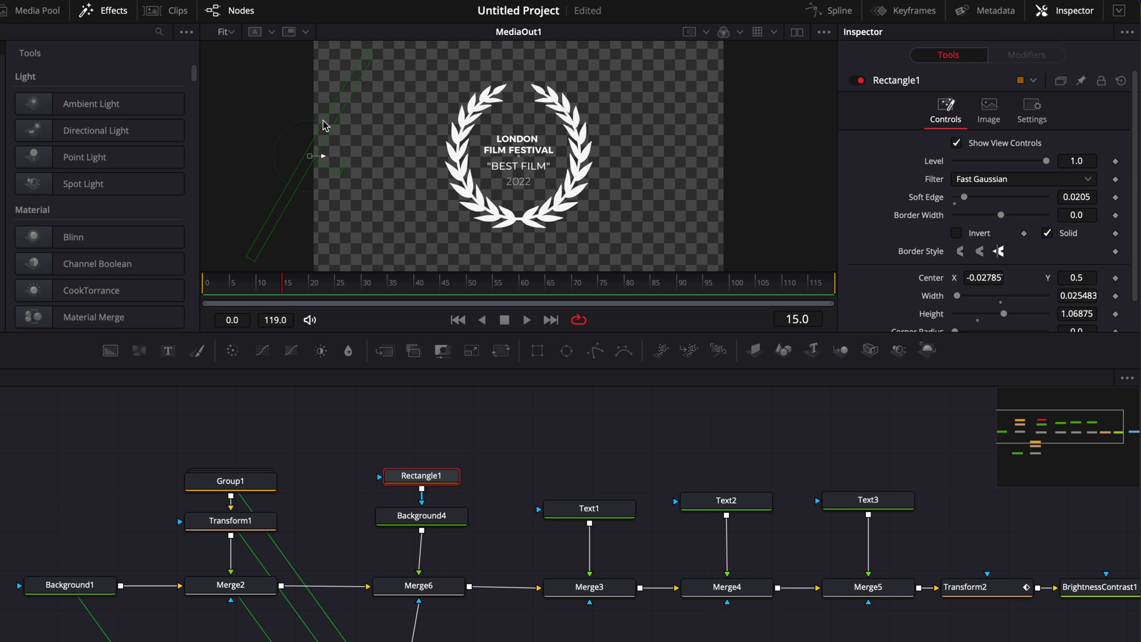
key(ctrl+z)
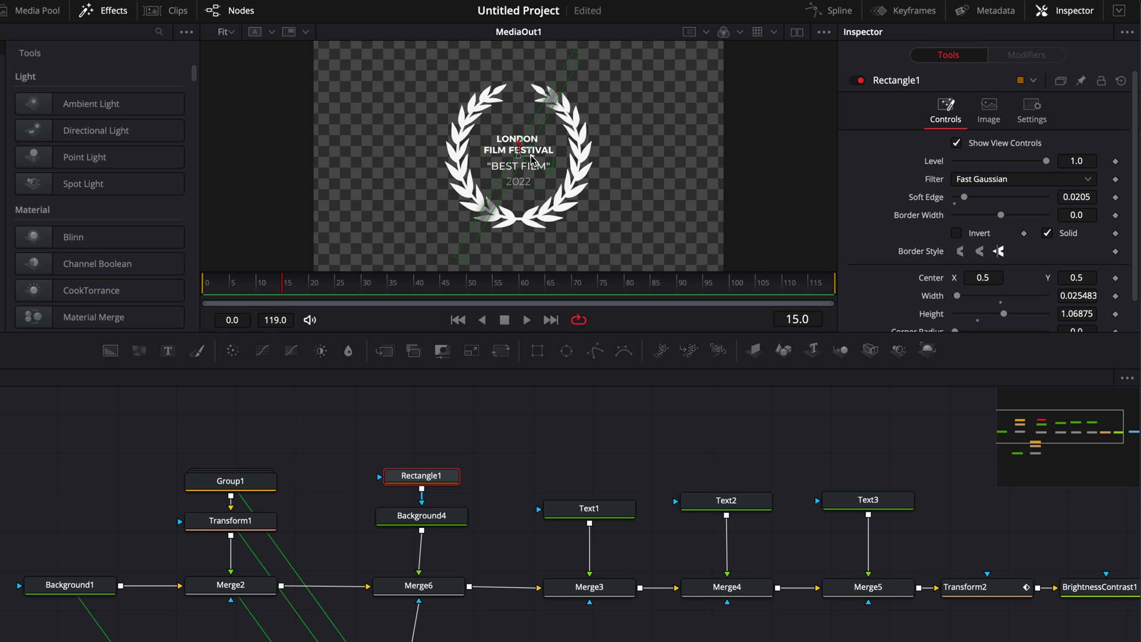
drag(531, 157, 324, 157)
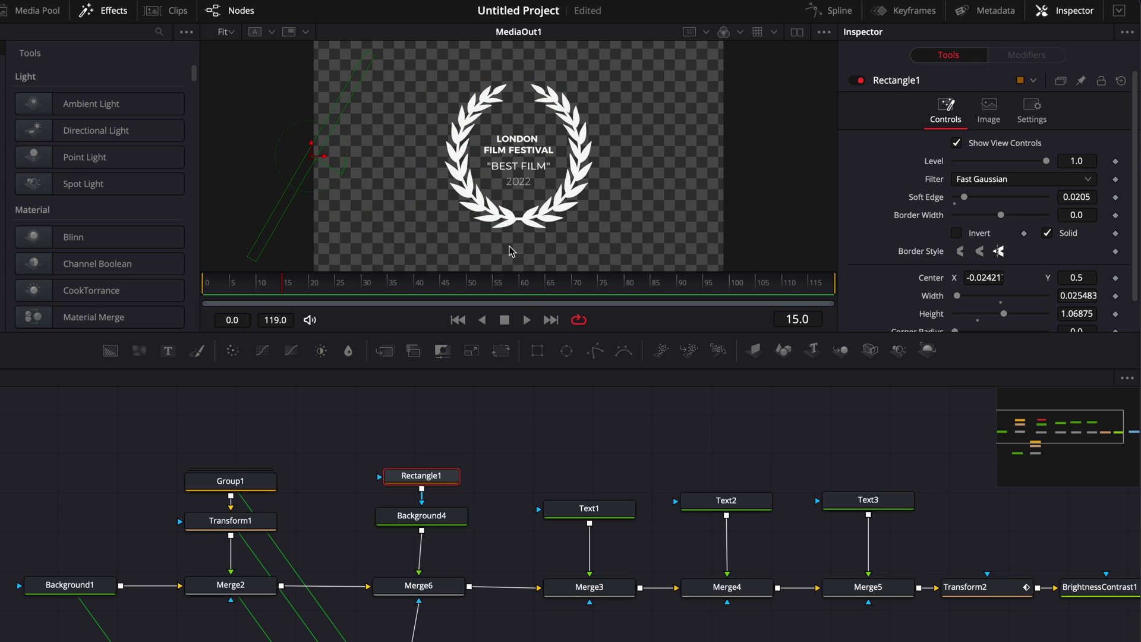
scroll(1052, 221, down, 1)
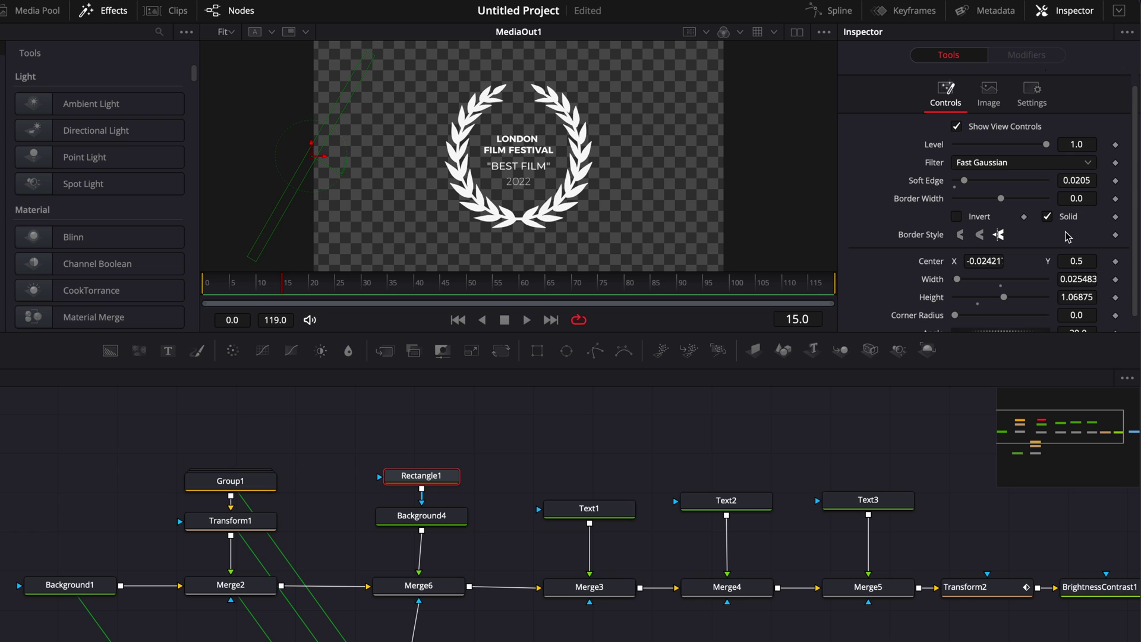
click(1116, 262)
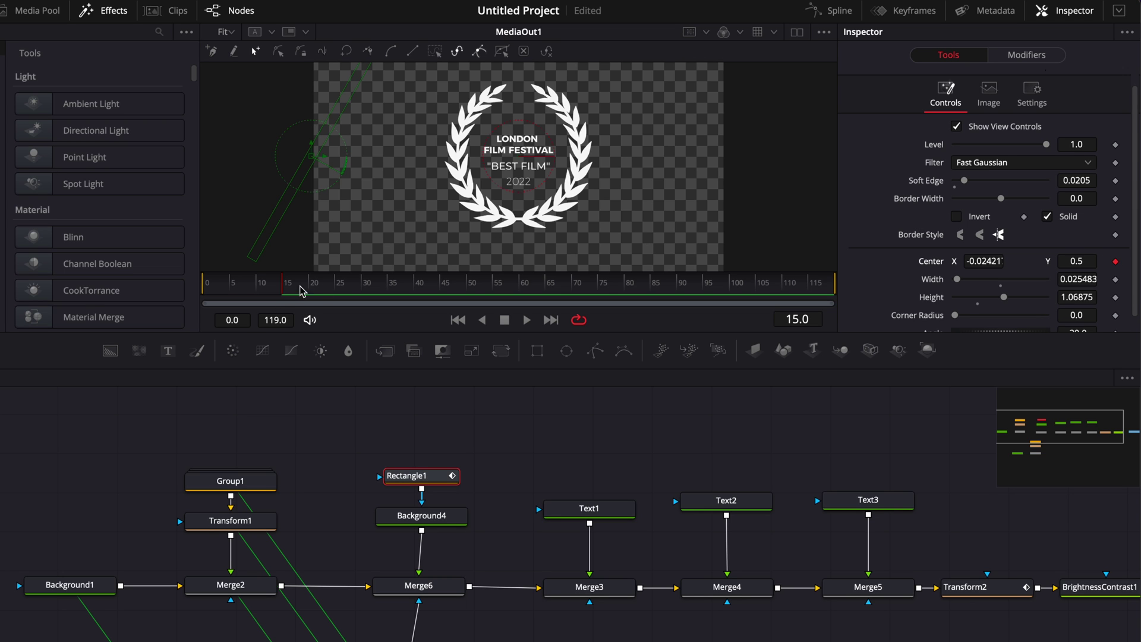
At frame 50, set Rectangle1's Center X to about 1.0, then play the sweep.
drag(305, 292, 472, 304)
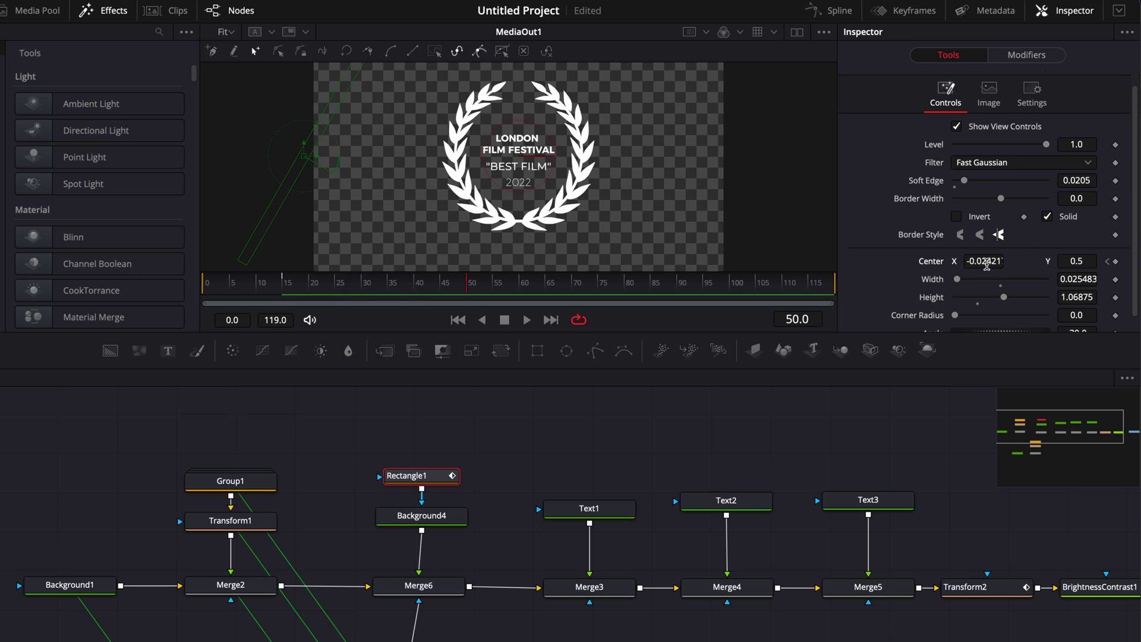
drag(973, 260, 1074, 260)
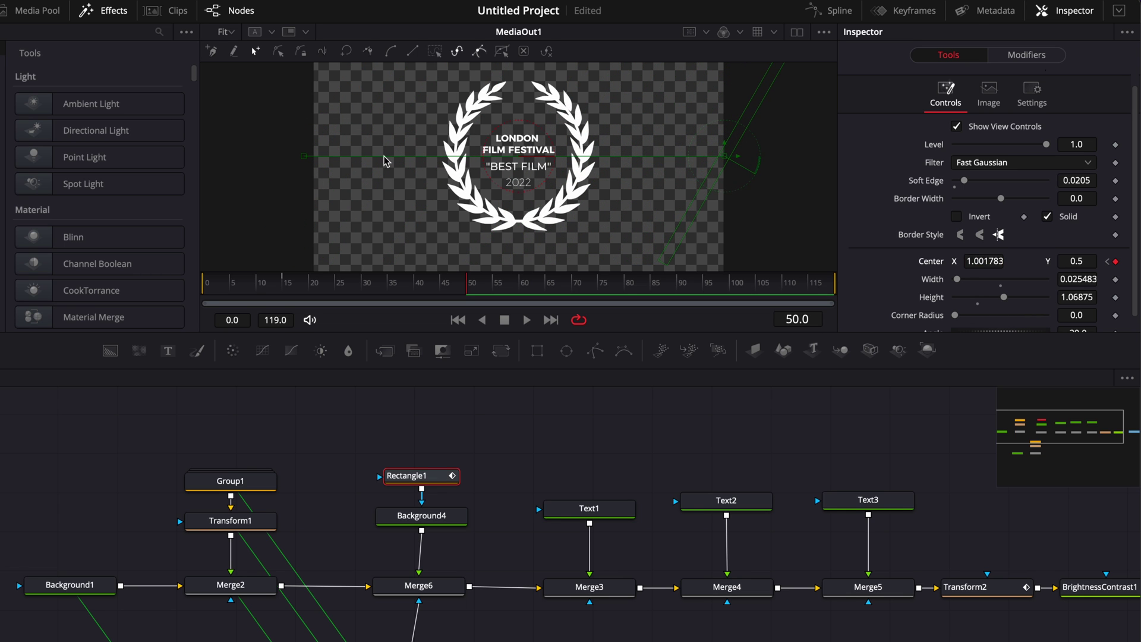
click(205, 284)
key(space)
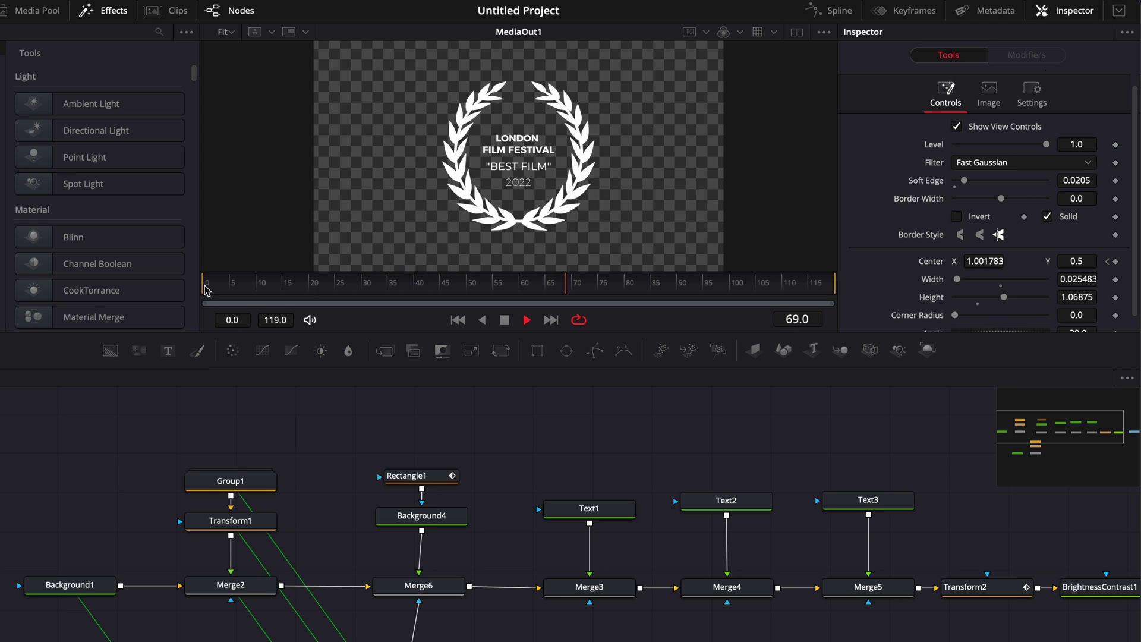
key(space)
Show only Rectangle1's displacement curve in the Spline panel, fitted to view.
click(832, 12)
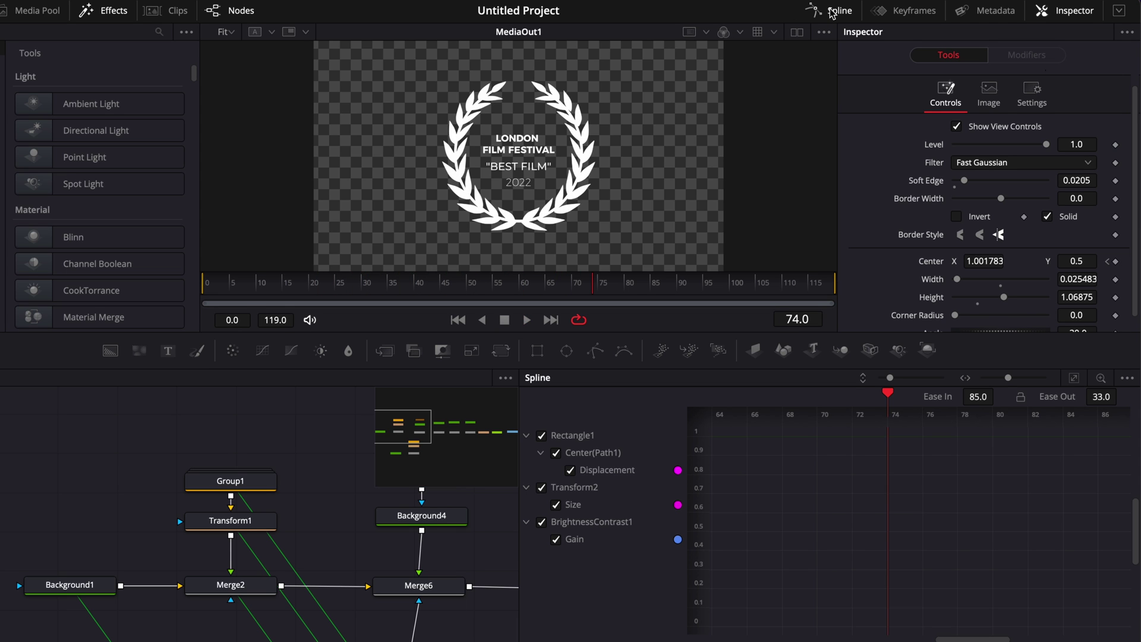
click(542, 488)
click(542, 489)
click(542, 522)
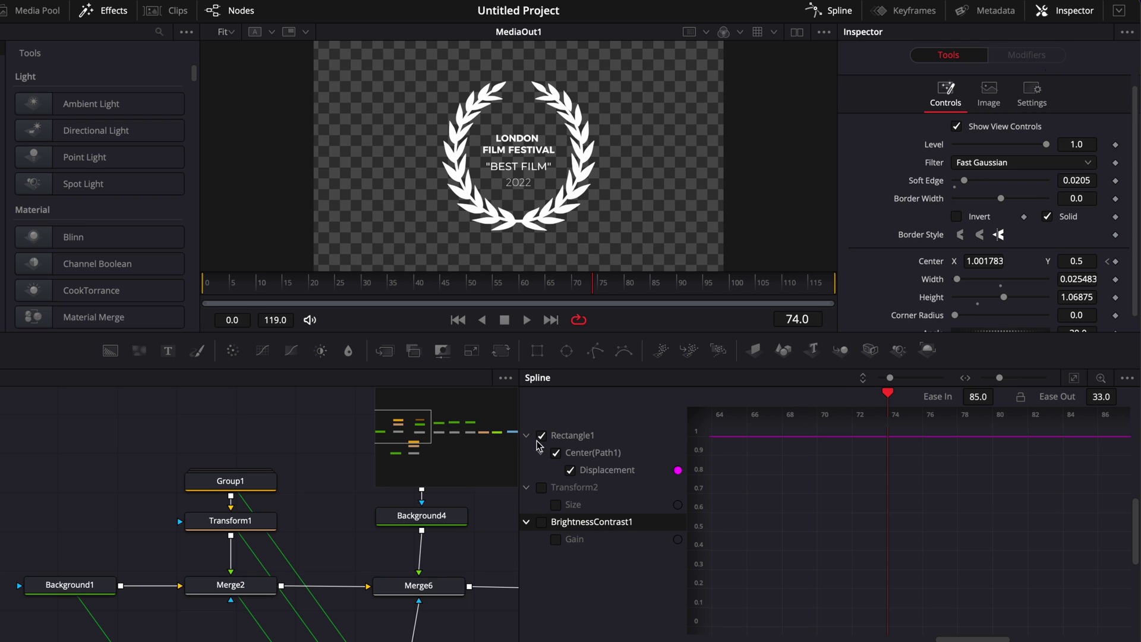
click(1074, 381)
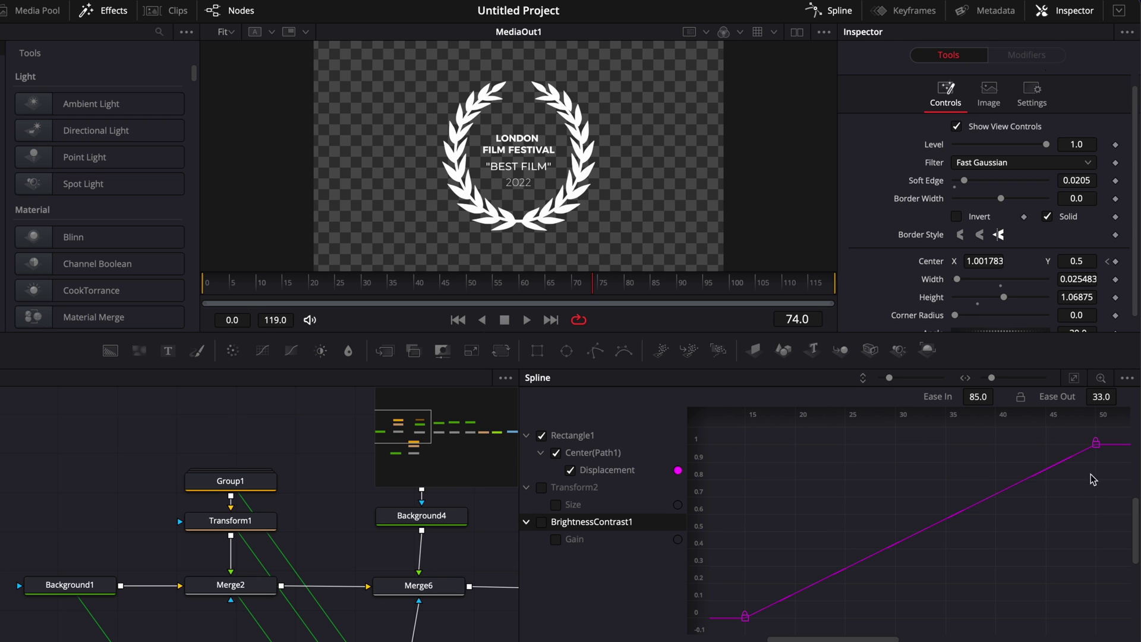
Move the sweep's end keyframe later to about frame 70 and play it back.
mouse_move(1090, 439)
mouse_down()
mouse_move(1123, 478)
mouse_move(1097, 443)
mouse_up()
scroll(1056, 458, right, 5)
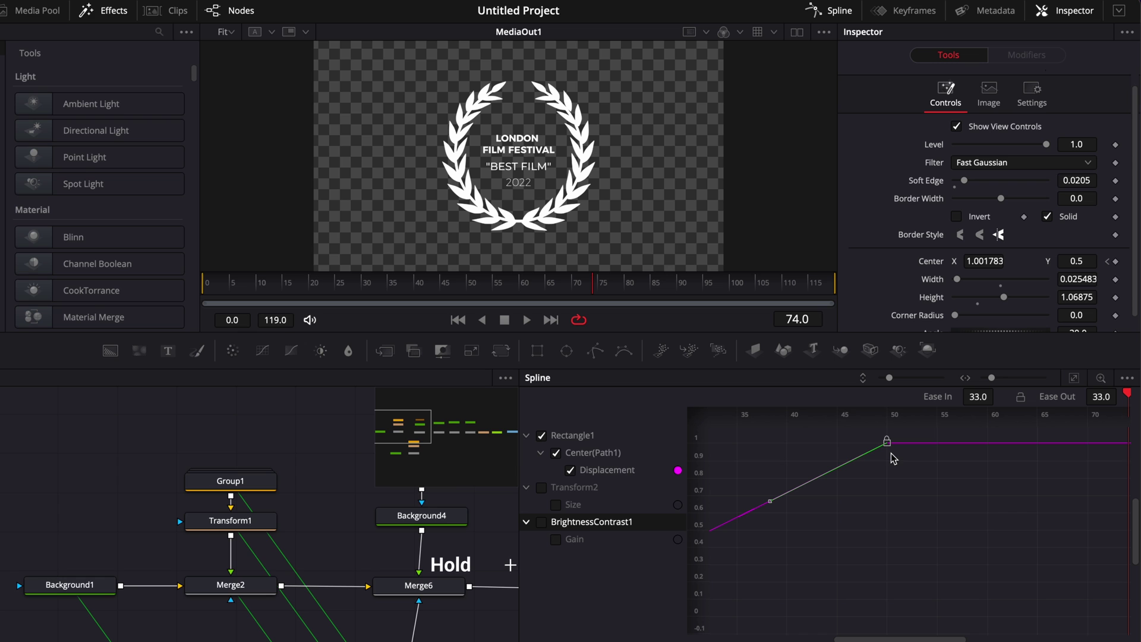
drag(887, 444, 1088, 445)
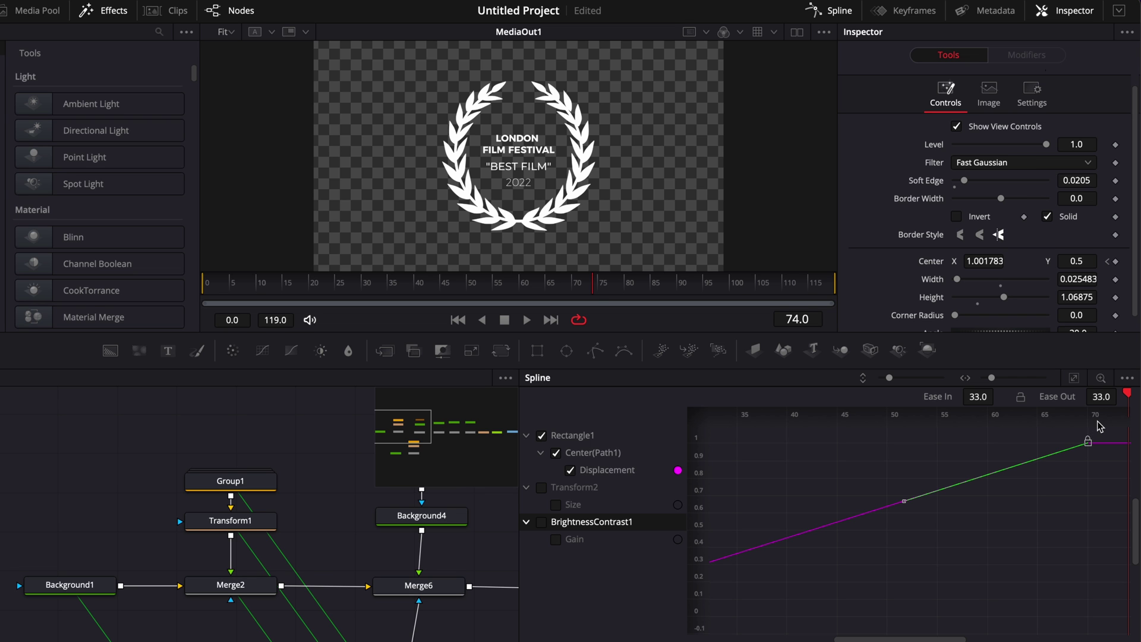
click(210, 291)
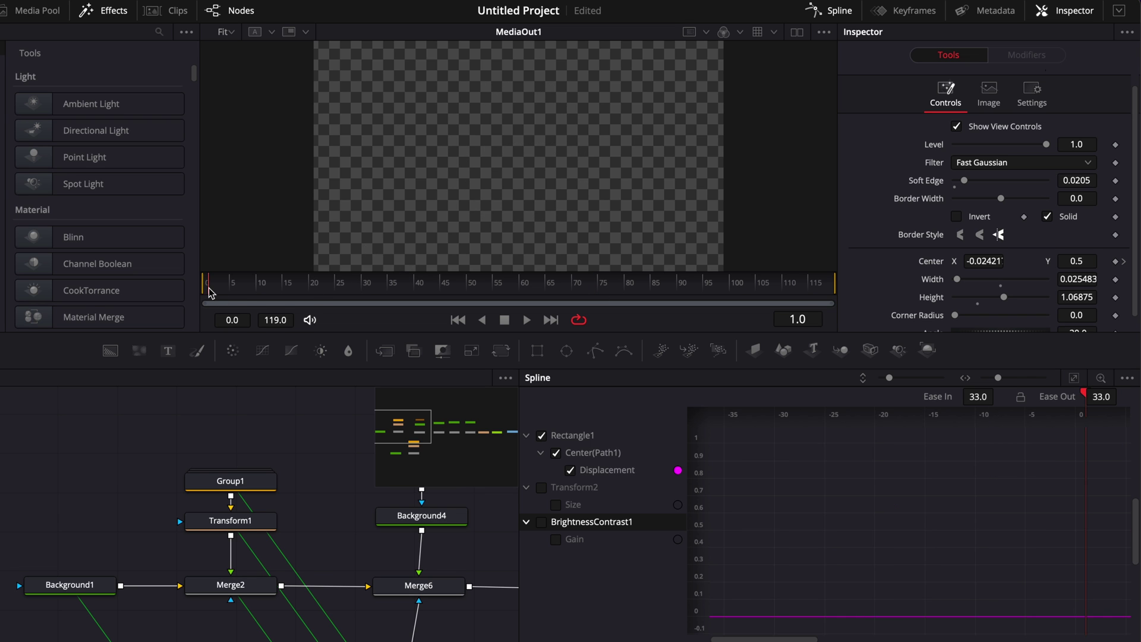
key(space)
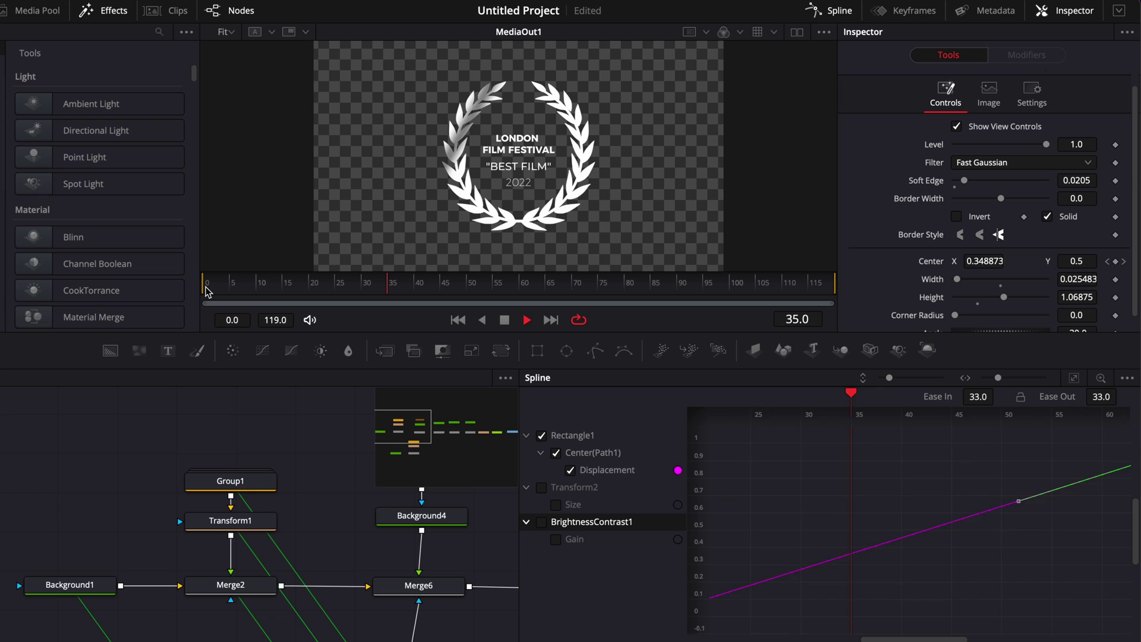
key(space)
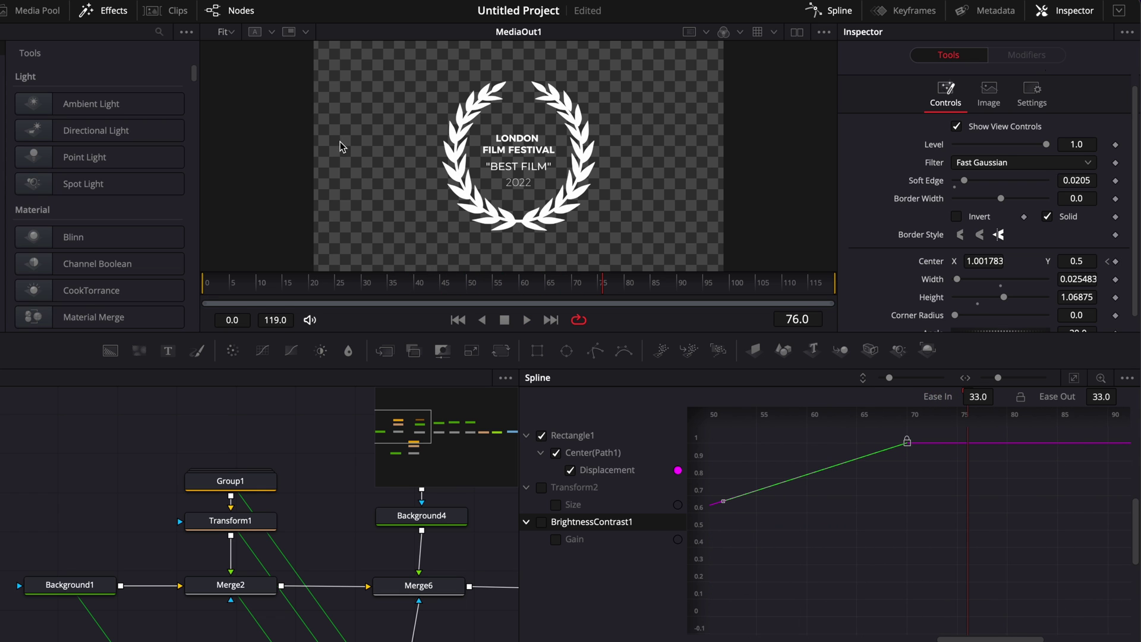